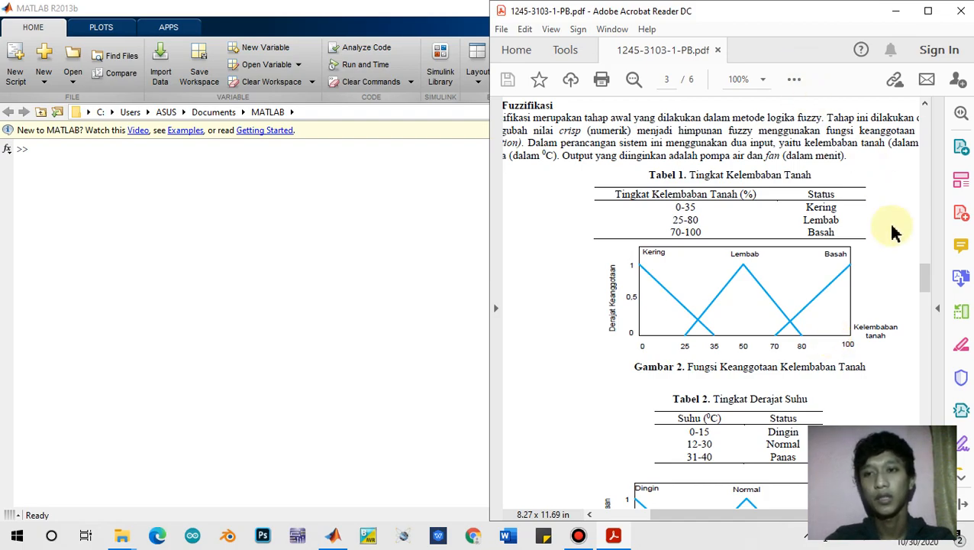
- Run the fuzzy command in the MATLAB command window and place the FIS Editor beside the PDF paper
drag(929, 279, 894, 80)
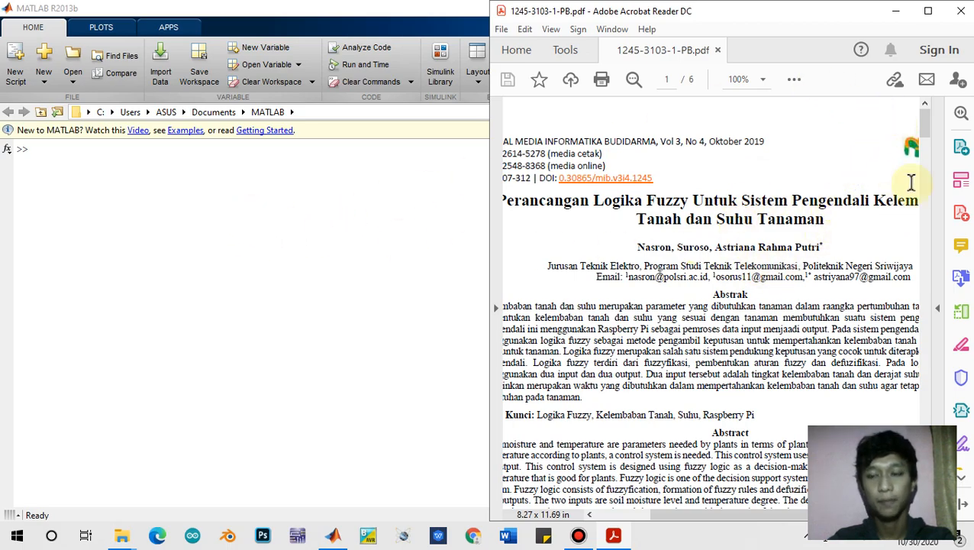
drag(932, 132, 935, 281)
click(92, 188)
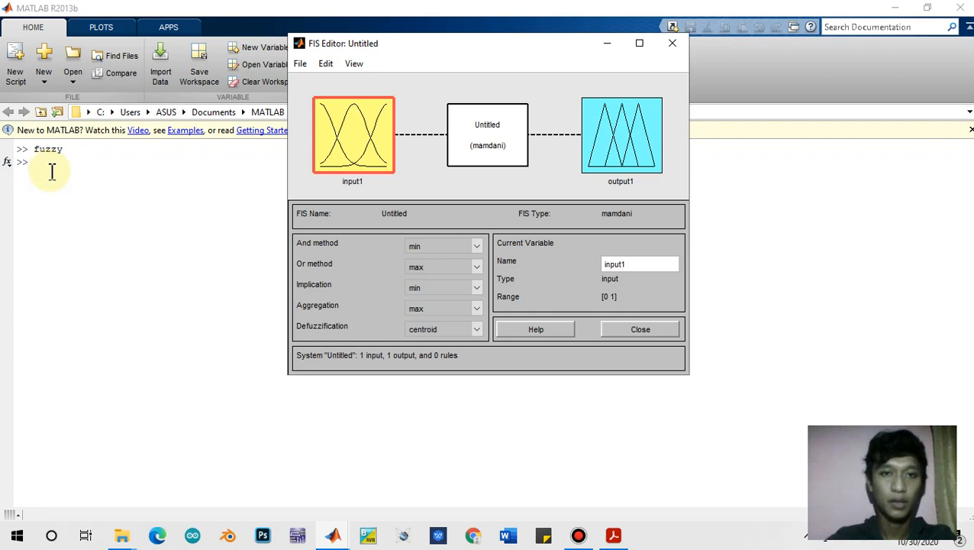
drag(422, 44, 267, 164)
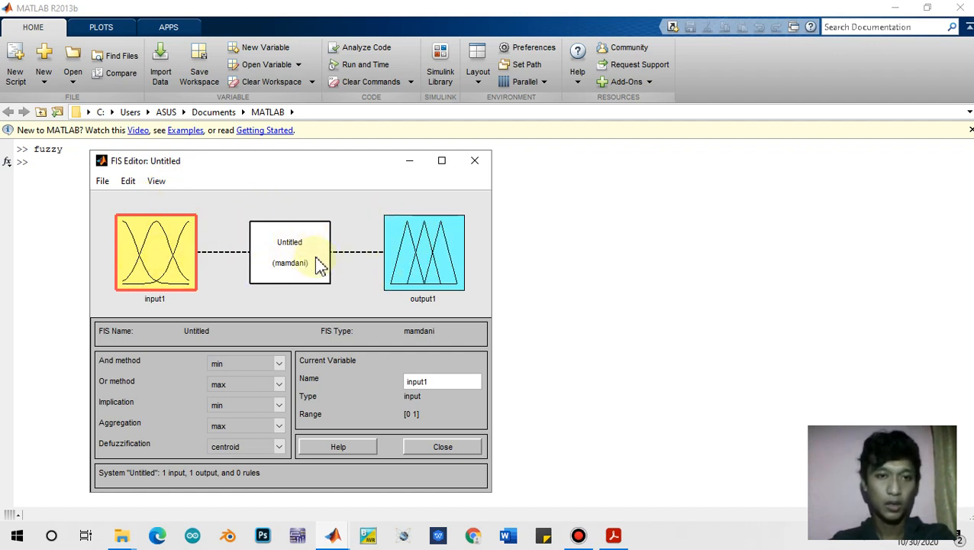
click(614, 536)
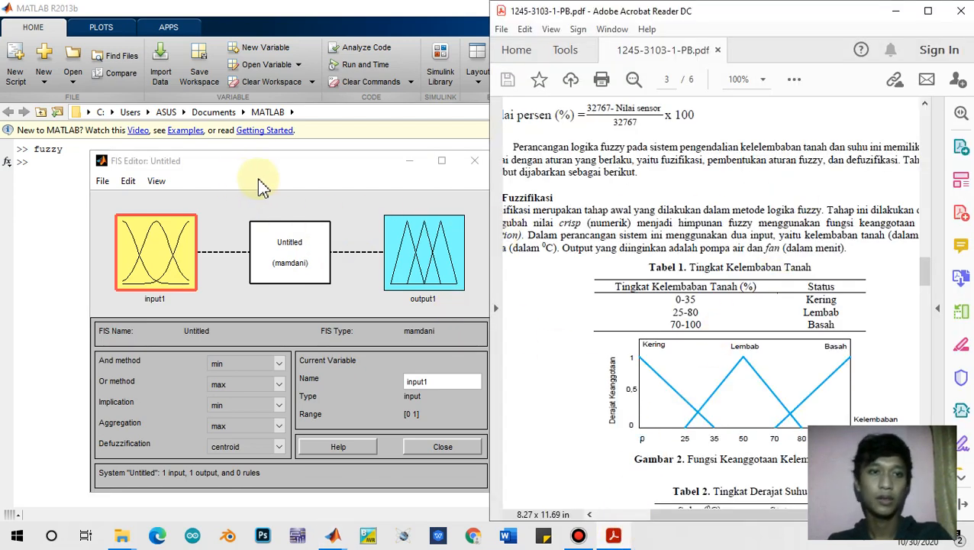
click(298, 174)
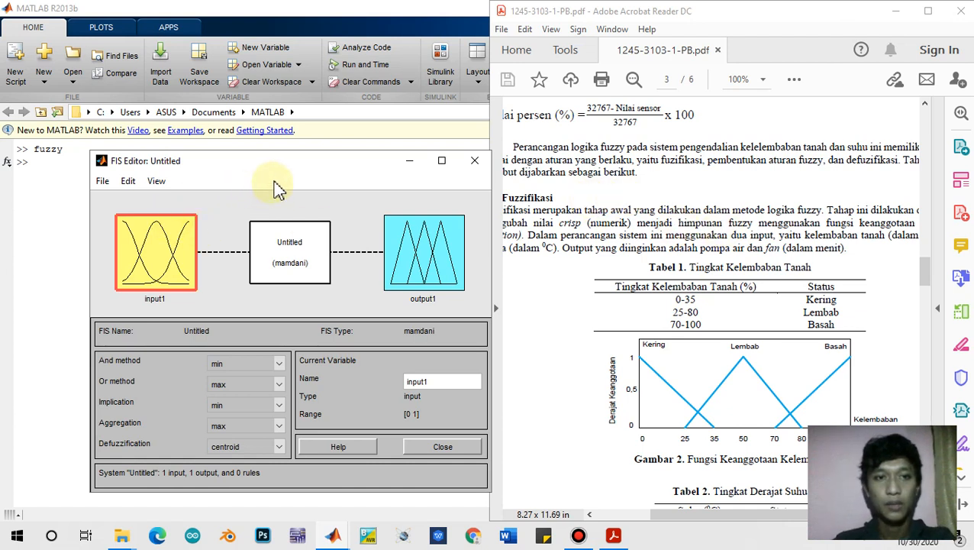
- Create a new Sugeno fuzzy system beside the paper and close the untitled Mamdani system without saving
click(108, 186)
mouse_move(183, 200)
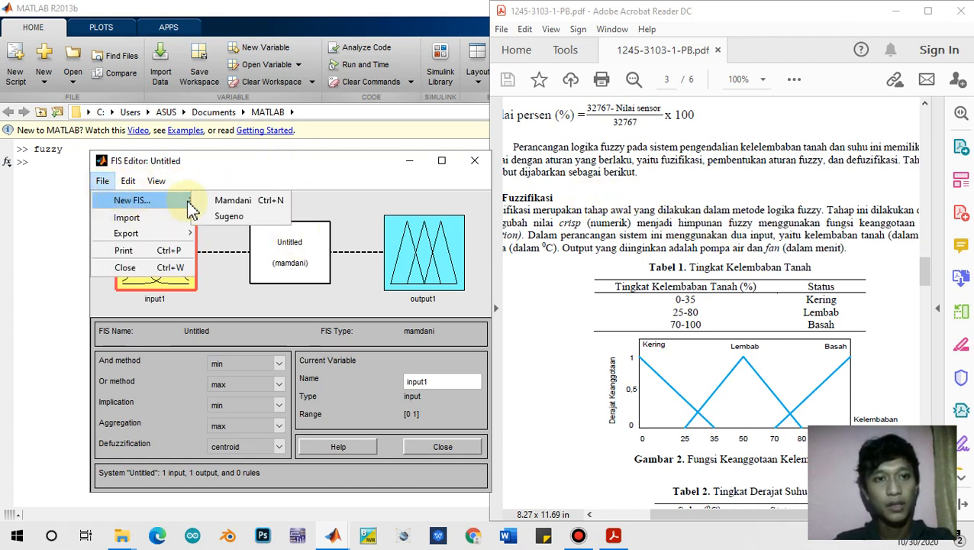
click(231, 218)
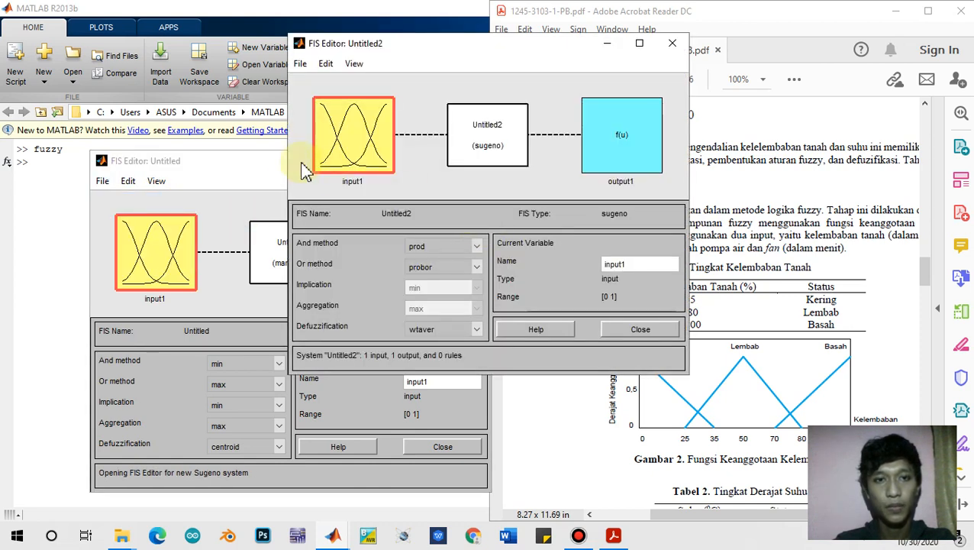
click(250, 163)
click(474, 161)
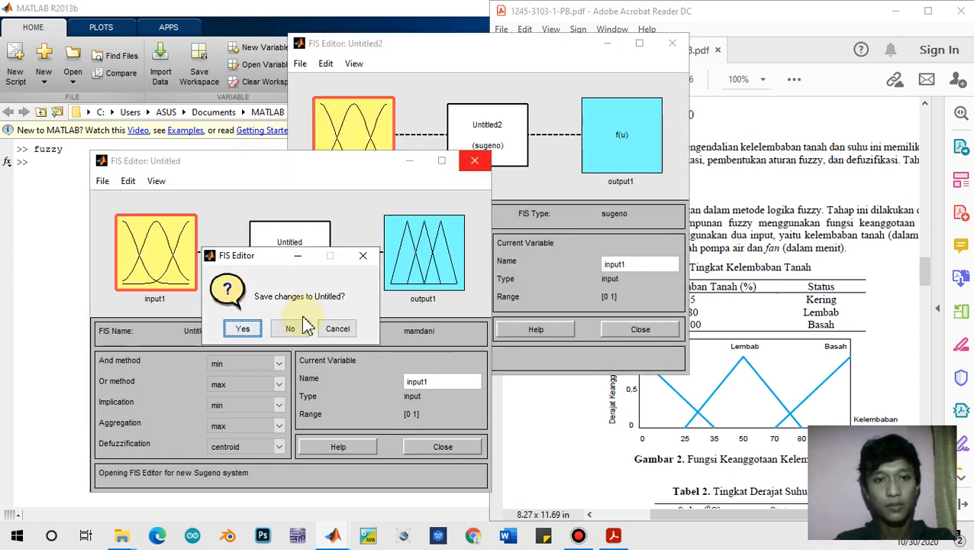
click(293, 327)
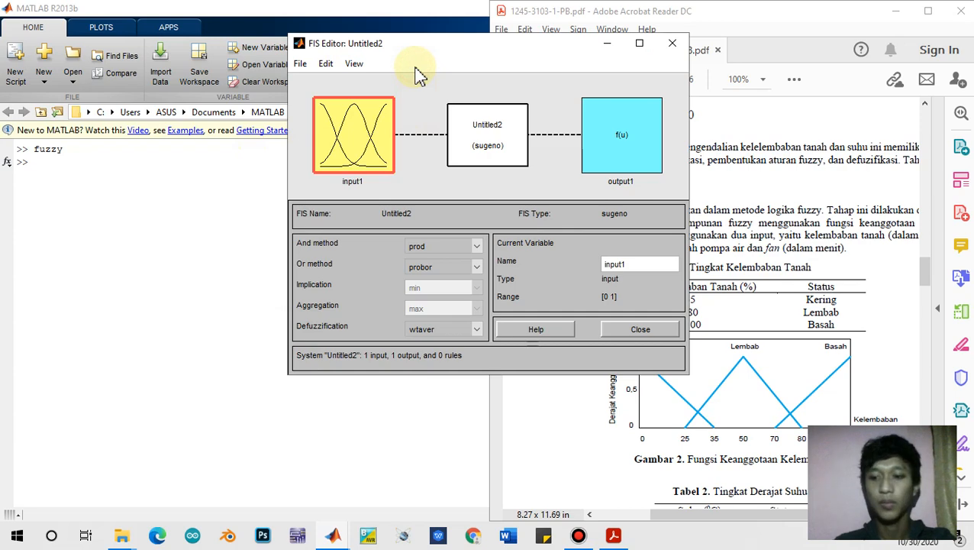
key(super+Left)
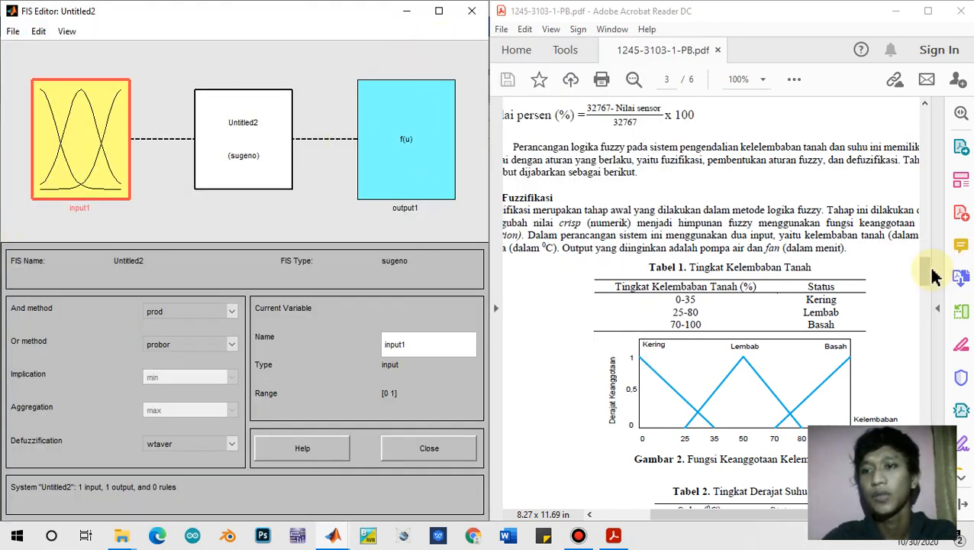
- Add a second input variable and a second output variable to the Sugeno system to match the paper's design
drag(930, 275, 934, 319)
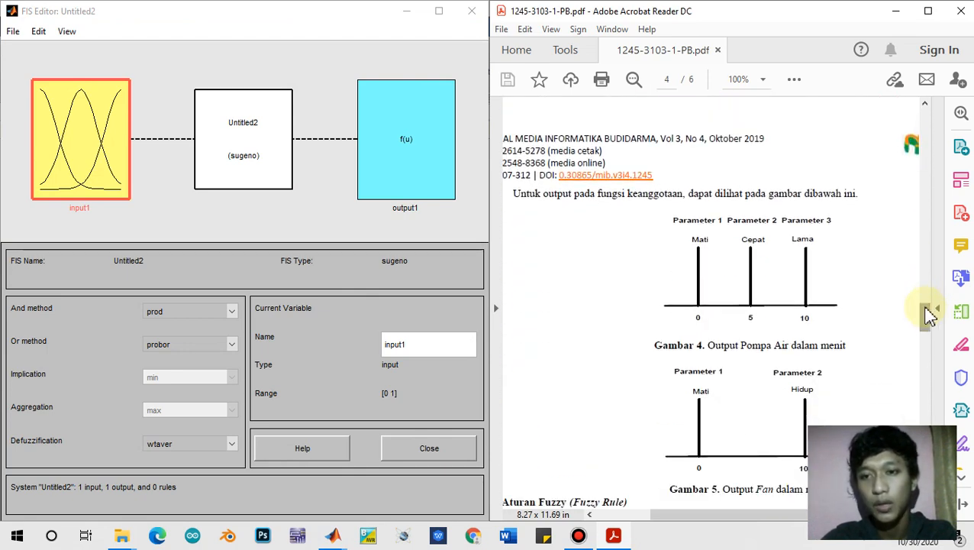
drag(789, 346, 741, 346)
drag(774, 489, 722, 488)
click(624, 257)
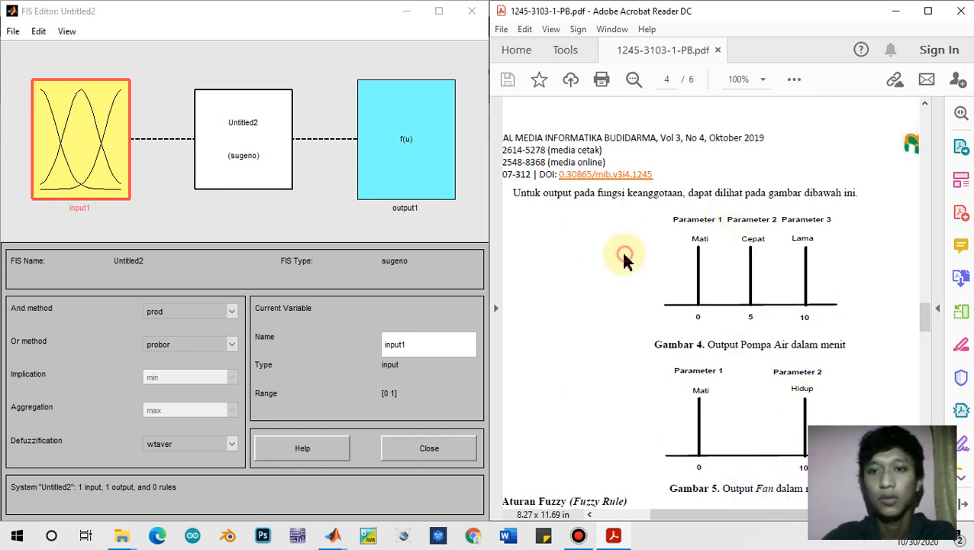
click(37, 31)
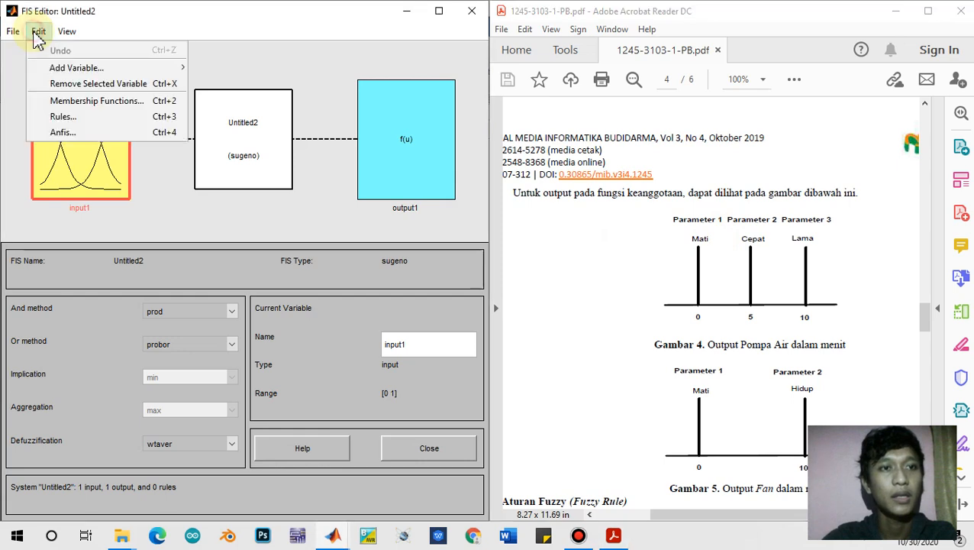
mouse_move(62, 70)
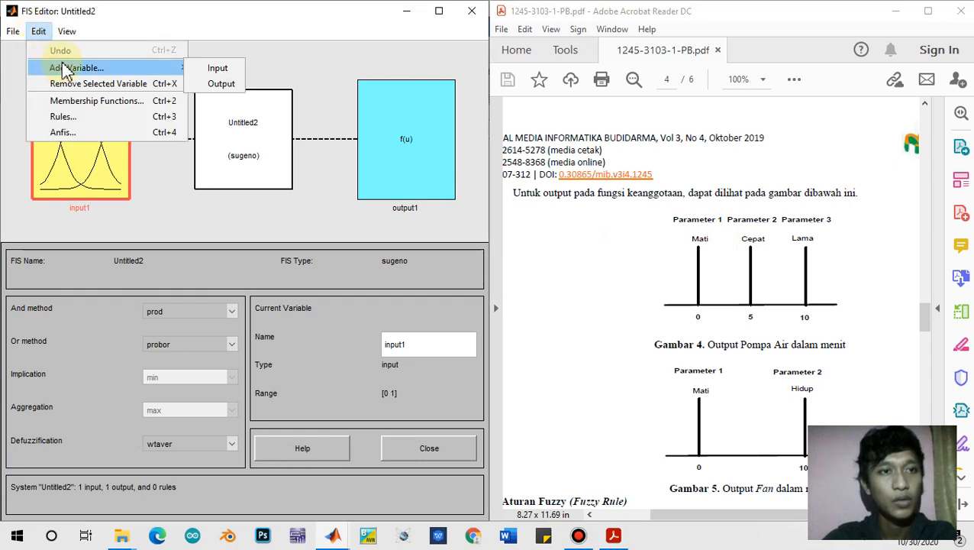
click(210, 68)
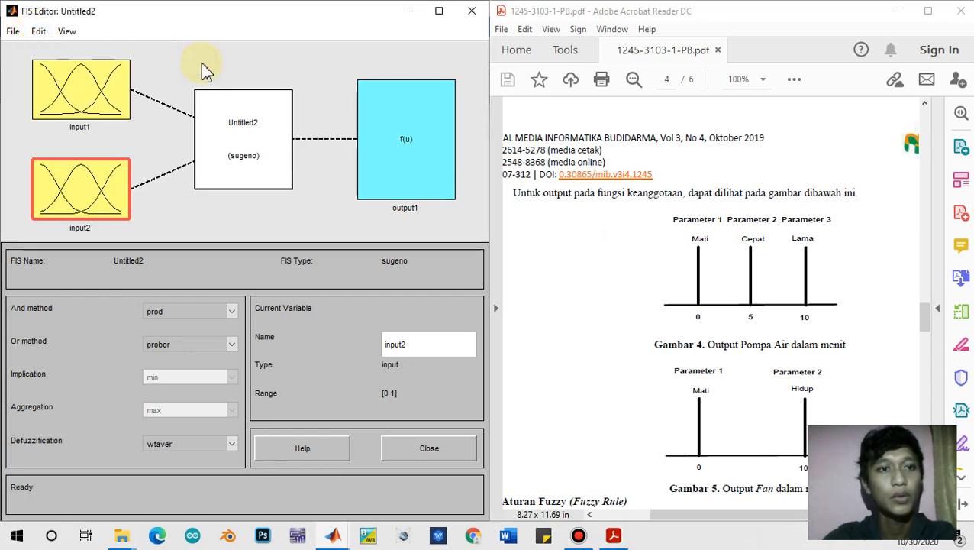
click(38, 32)
mouse_move(184, 74)
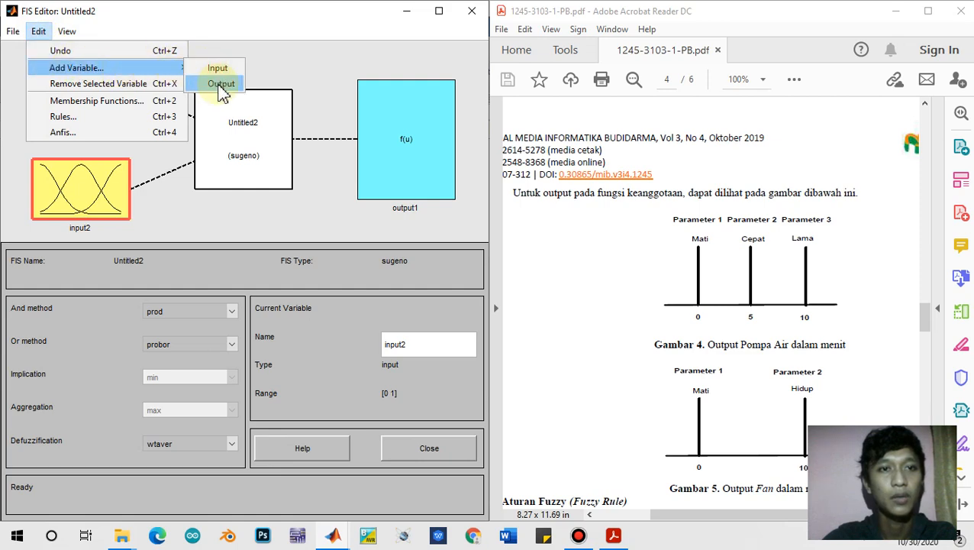
click(219, 84)
- Rename the first input variable KelembapanTanah and the second input variable Suhu
drag(931, 306, 930, 284)
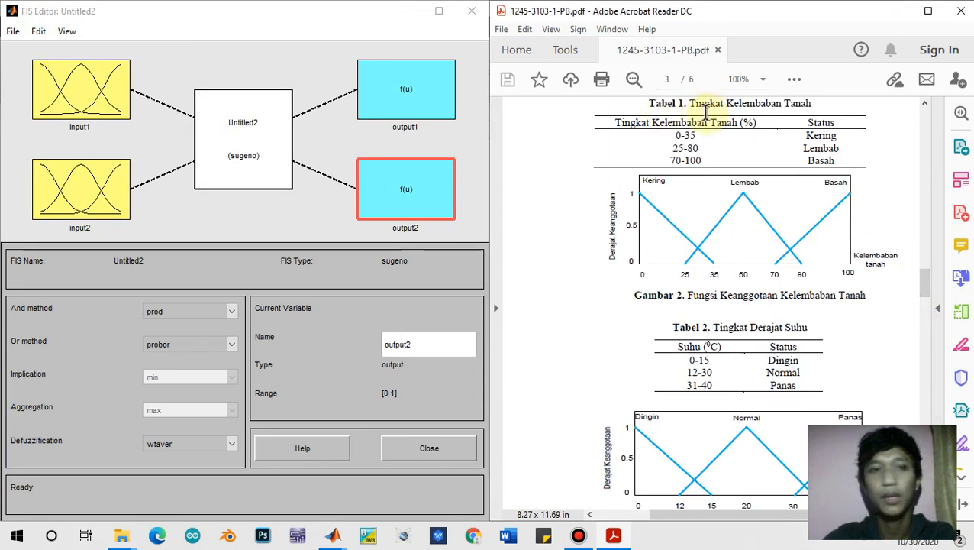
click(61, 94)
drag(426, 344, 379, 349)
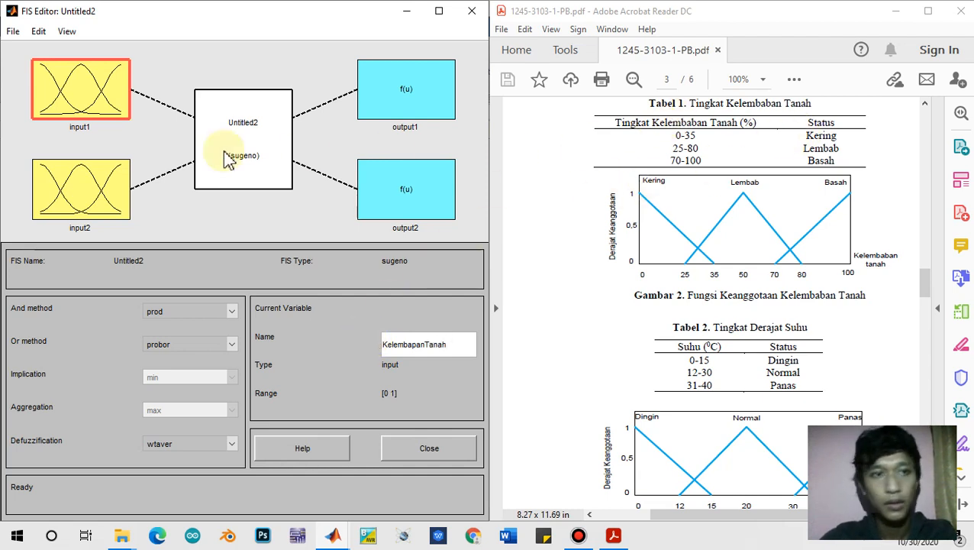
click(99, 184)
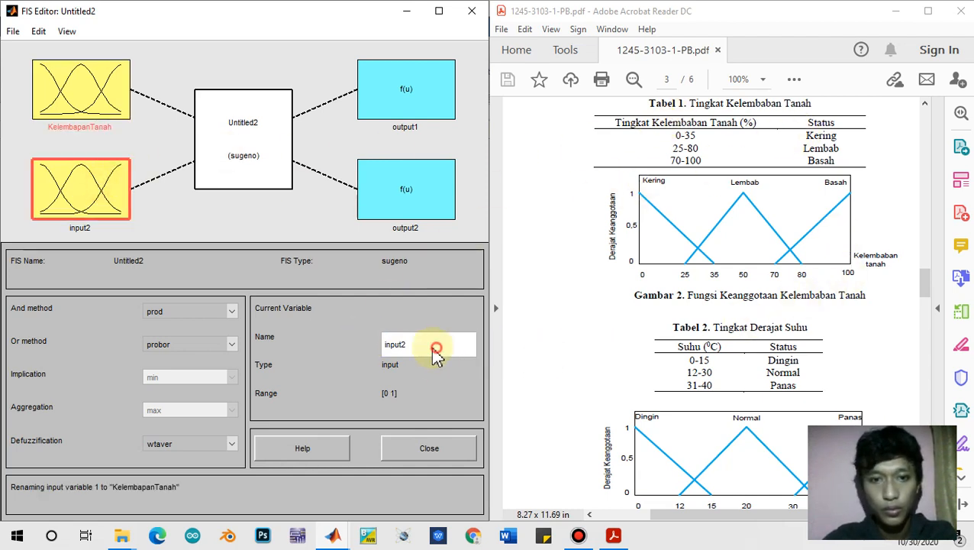
drag(436, 349, 355, 350)
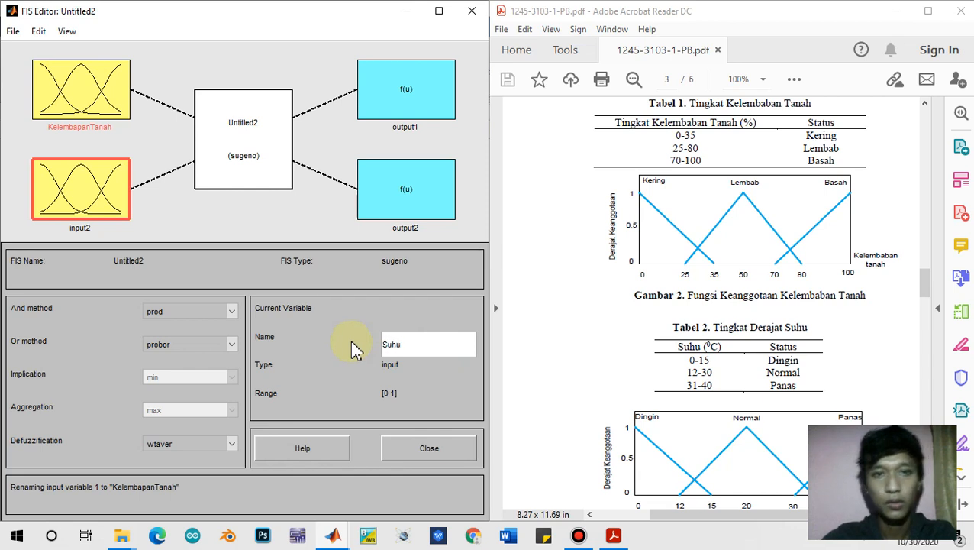
text(Suhu)
- Rename the first output variable PompaAir and the second output variable Kipas
click(412, 104)
drag(424, 350, 366, 350)
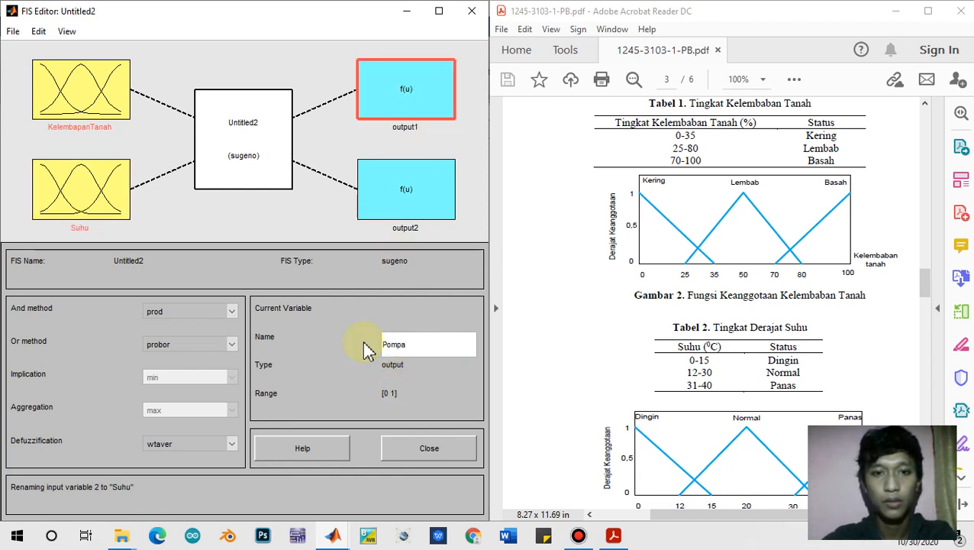
click(386, 212)
drag(462, 350, 334, 349)
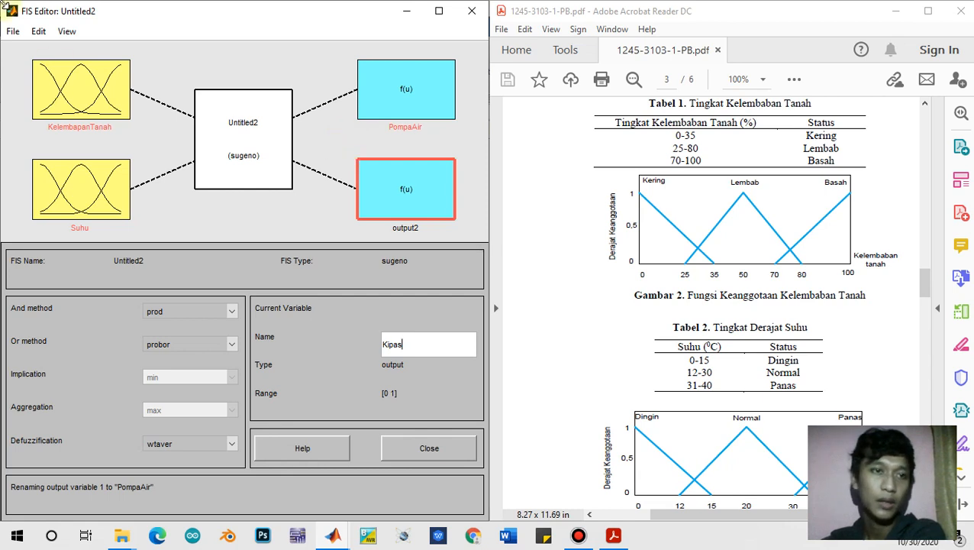
- Open the Membership Function Editor for the KelembapanTanah input and place it beside the paper
click(107, 82)
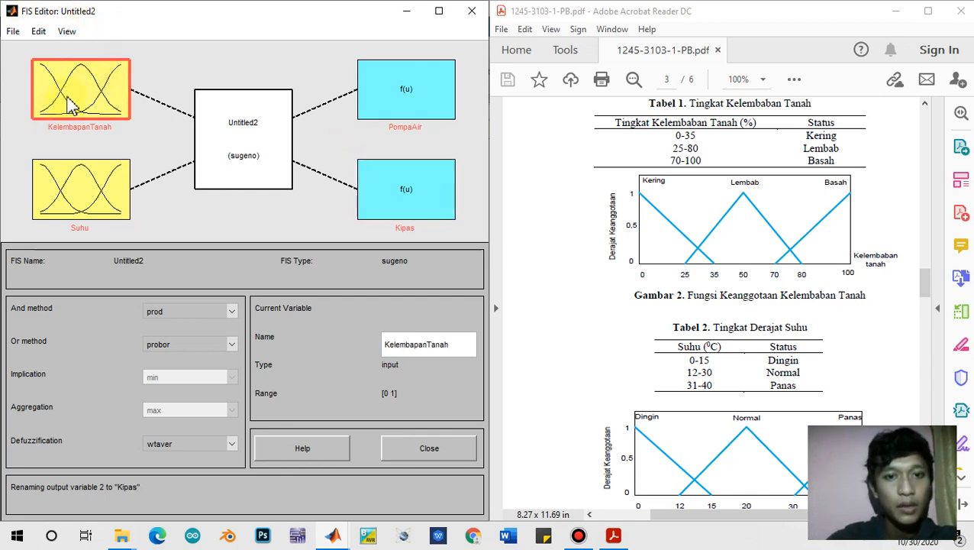
double_click(67, 94)
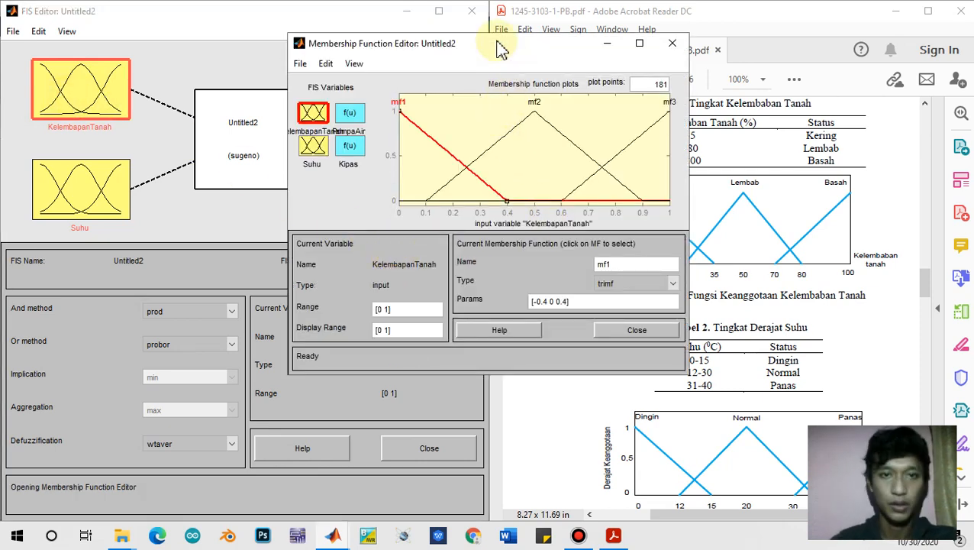
key(super+Left)
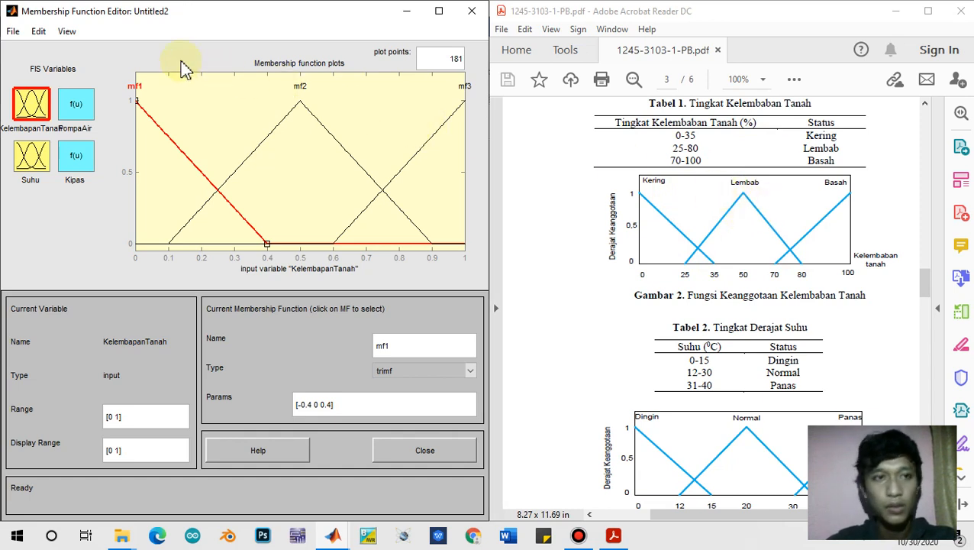
click(38, 32)
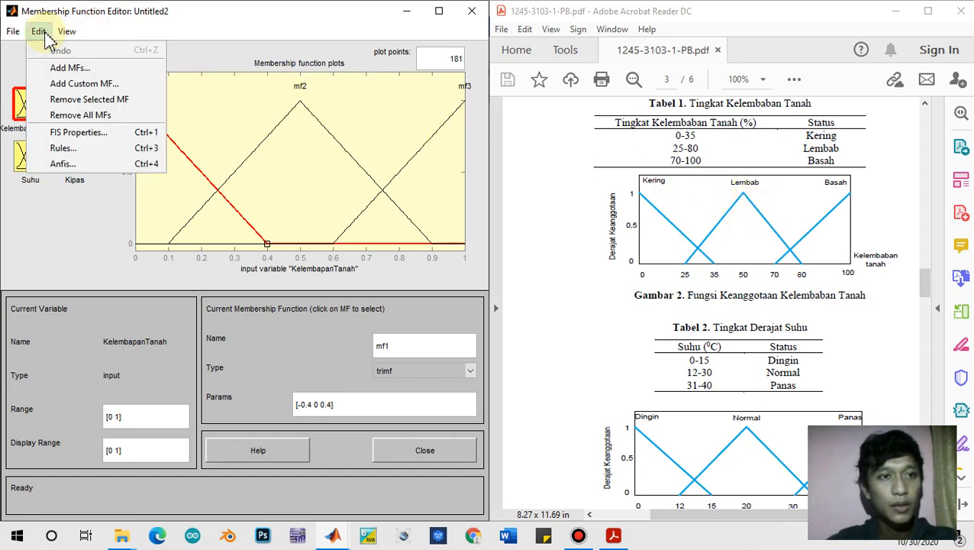
click(80, 68)
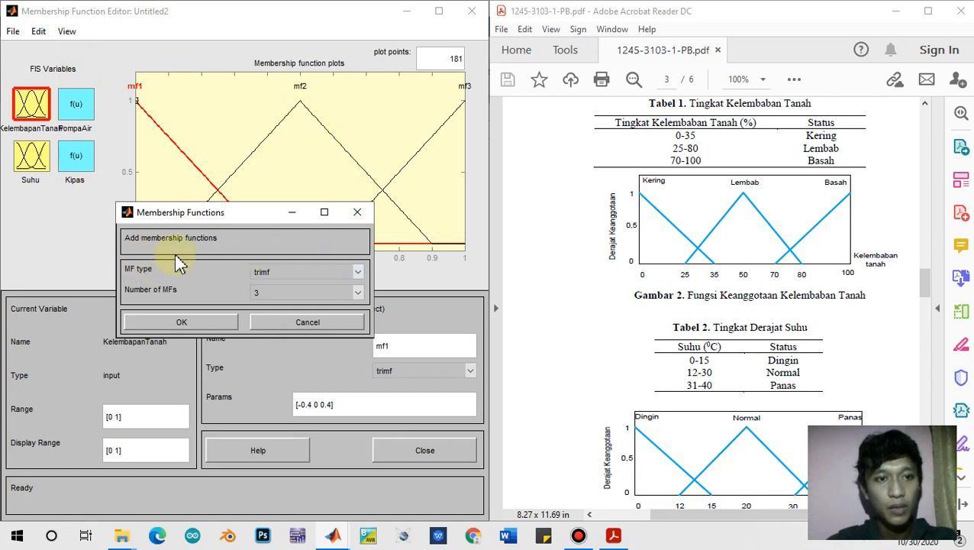
click(318, 277)
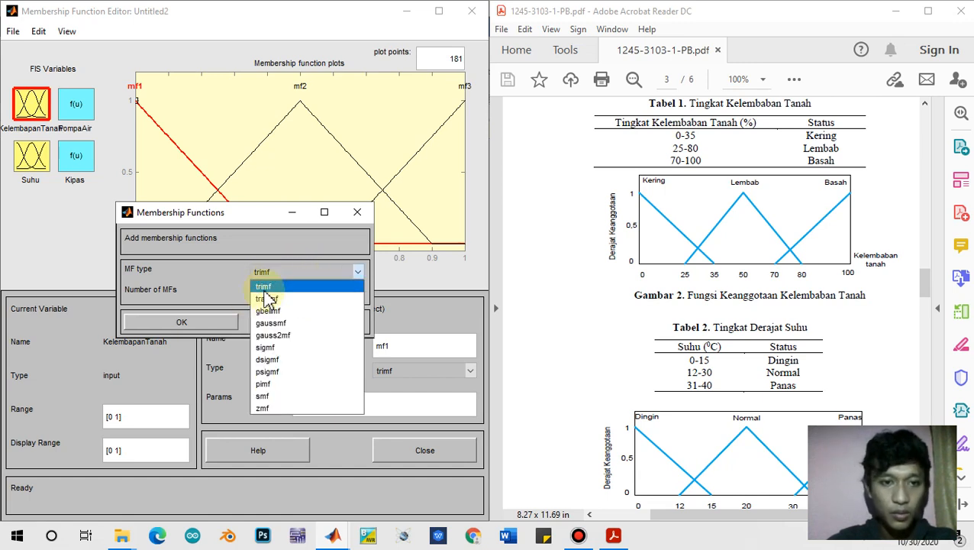
click(214, 275)
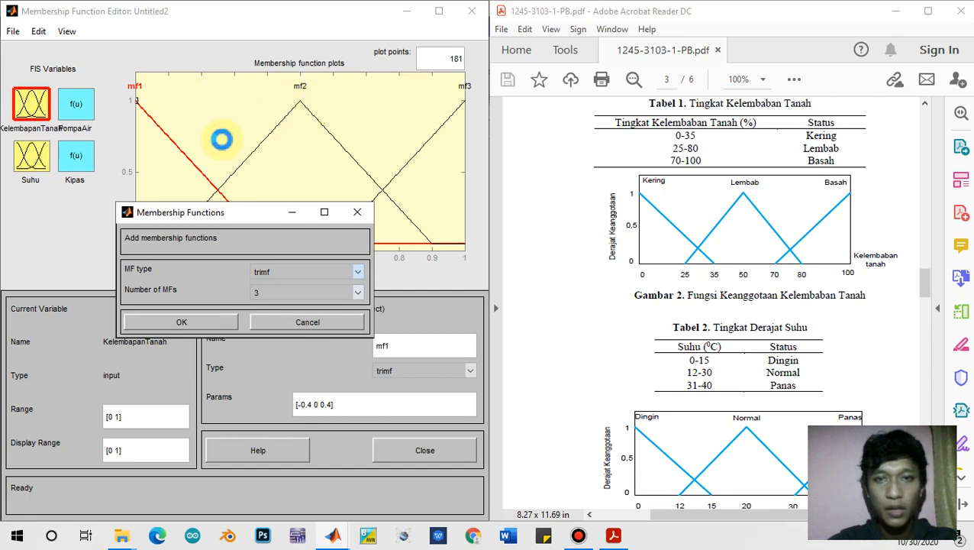
click(316, 293)
click(258, 184)
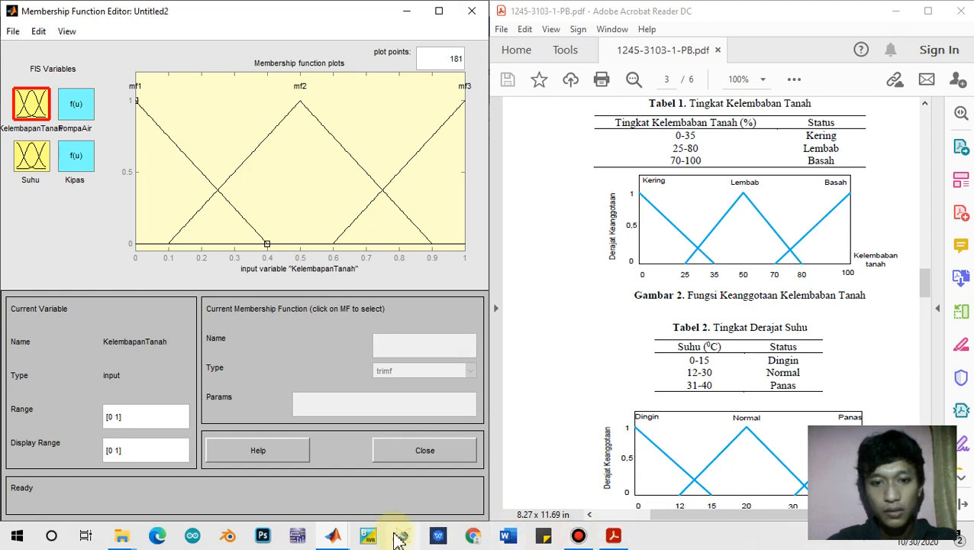
click(349, 532)
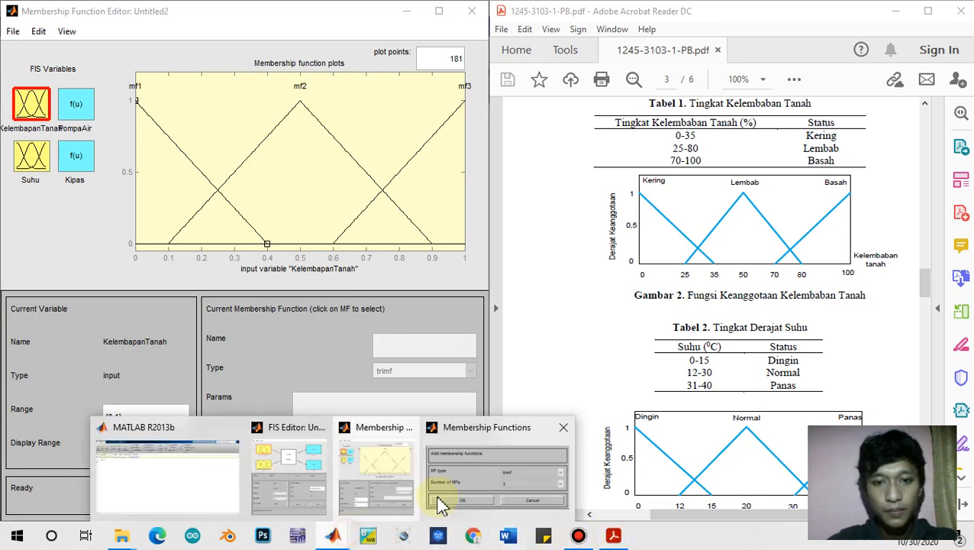
click(553, 443)
click(343, 322)
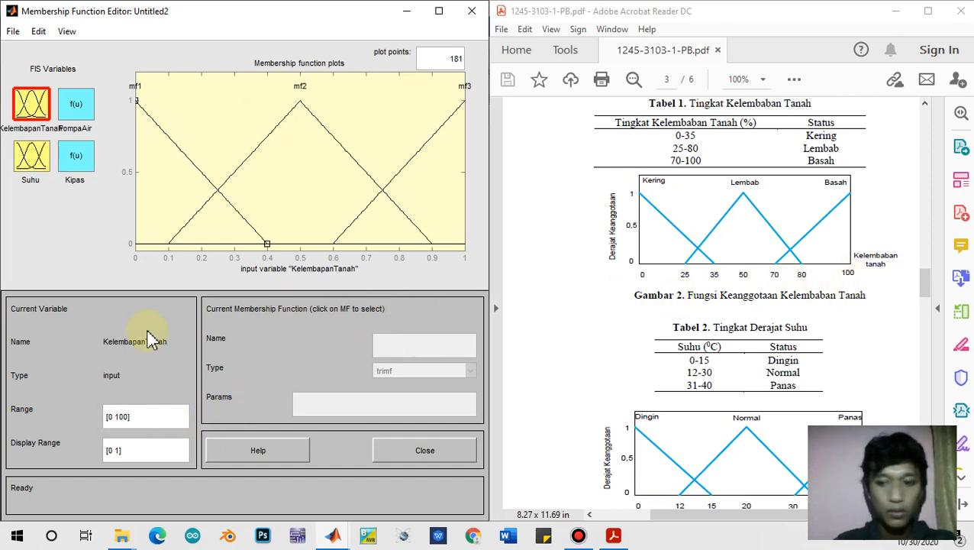
- Set the range of KelembapanTanah to [0 100] and rename its first membership function Kering
key(Return)
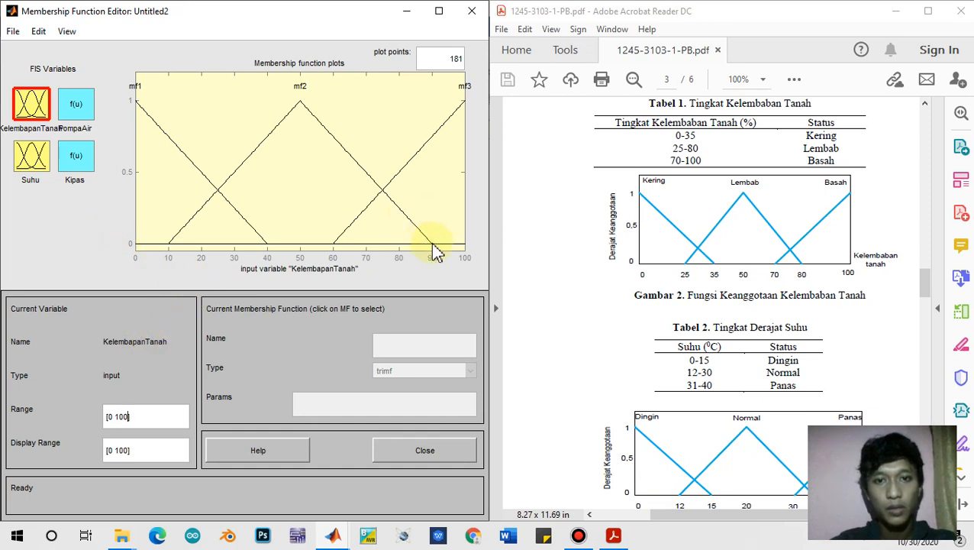
click(181, 153)
double_click(417, 343)
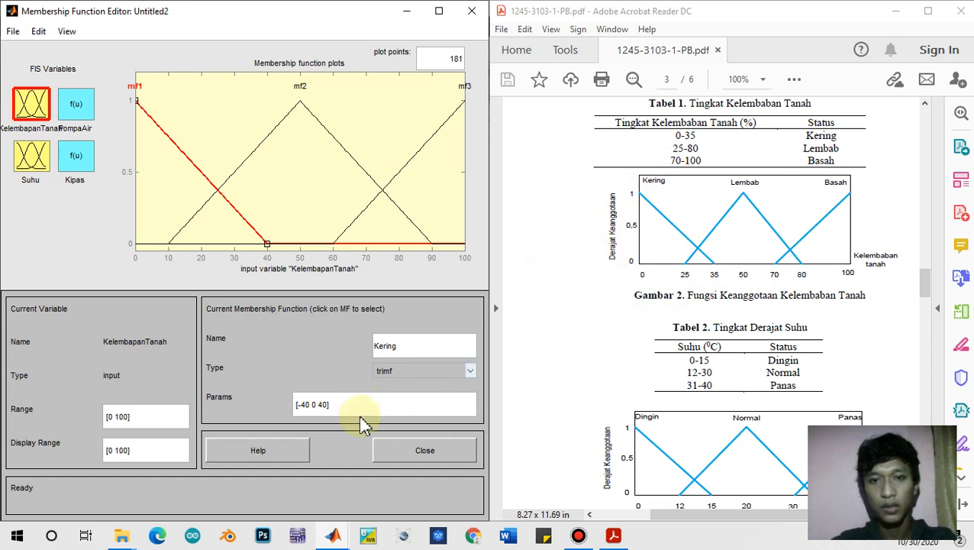
- Set the parameters of the Kering membership function to [-35 0 35]
click(312, 410)
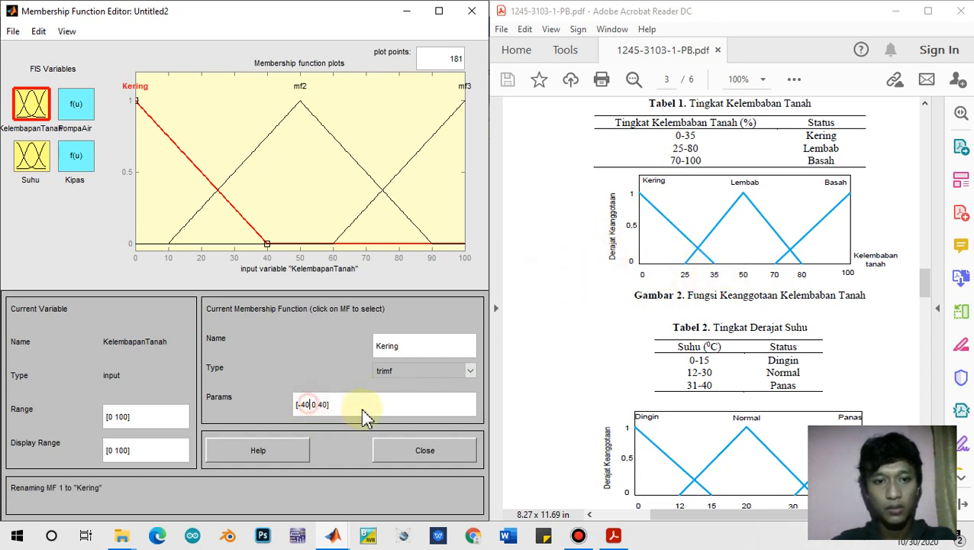
key(BackSpace)
key(BackSpace)
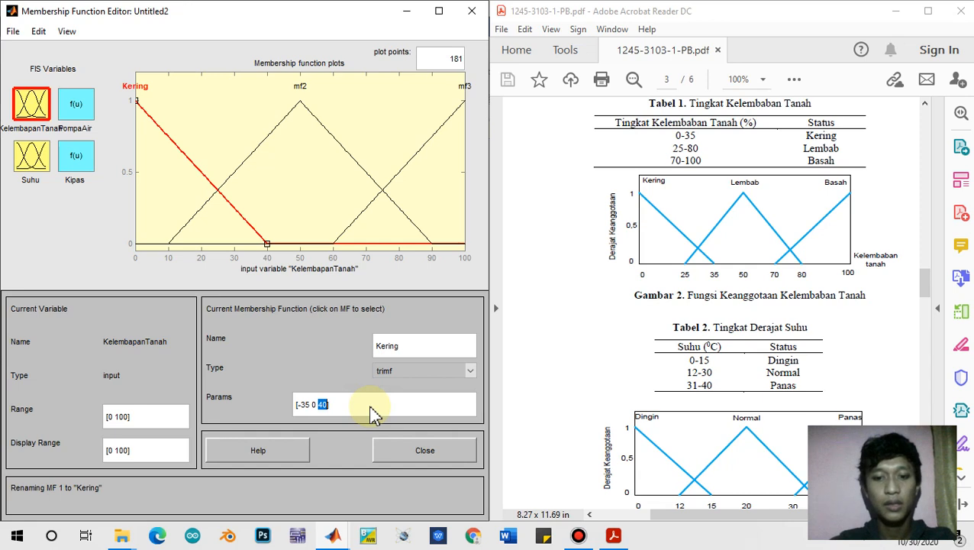
key(Return)
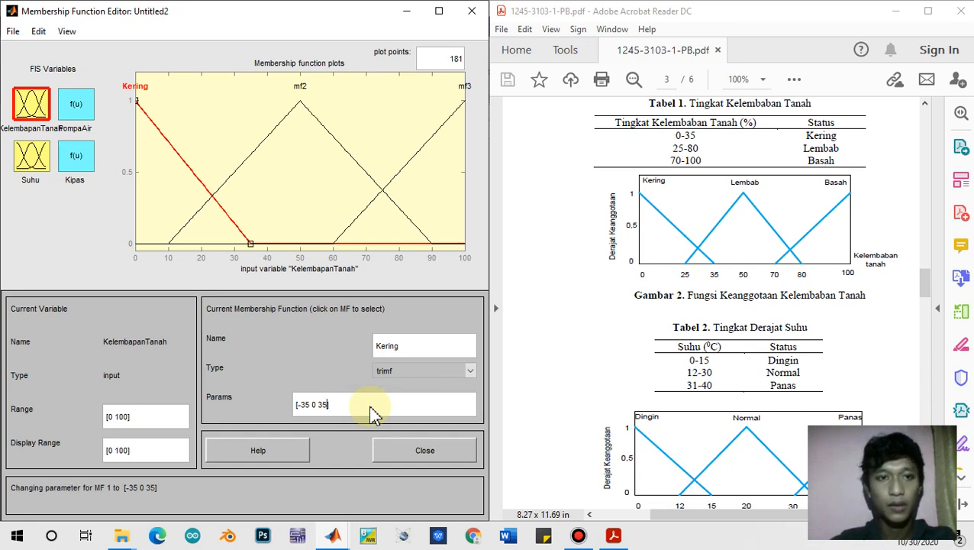
- Rename the second KelembapanTanah membership function Lembab and set its parameters to [25 50 80]
click(261, 145)
drag(405, 351, 355, 345)
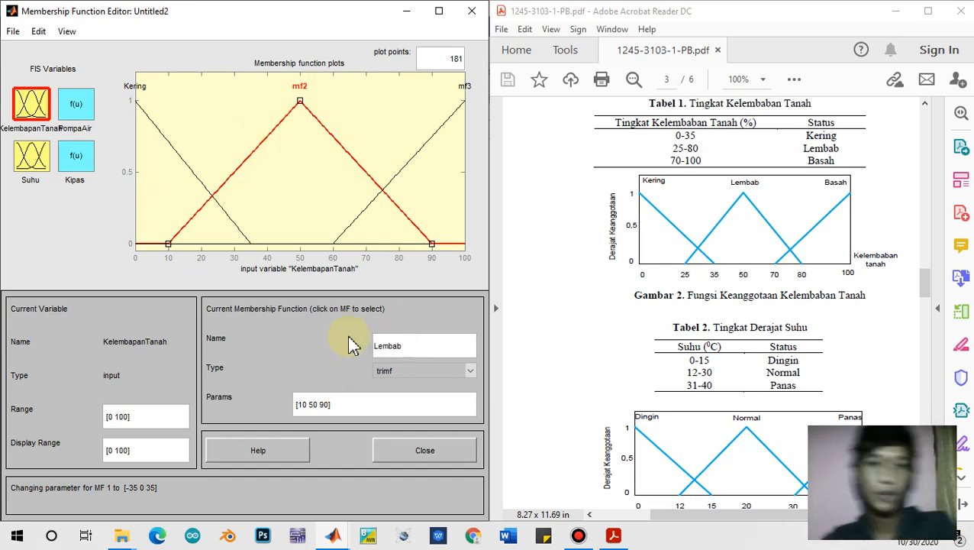
text(Lembab)
click(327, 405)
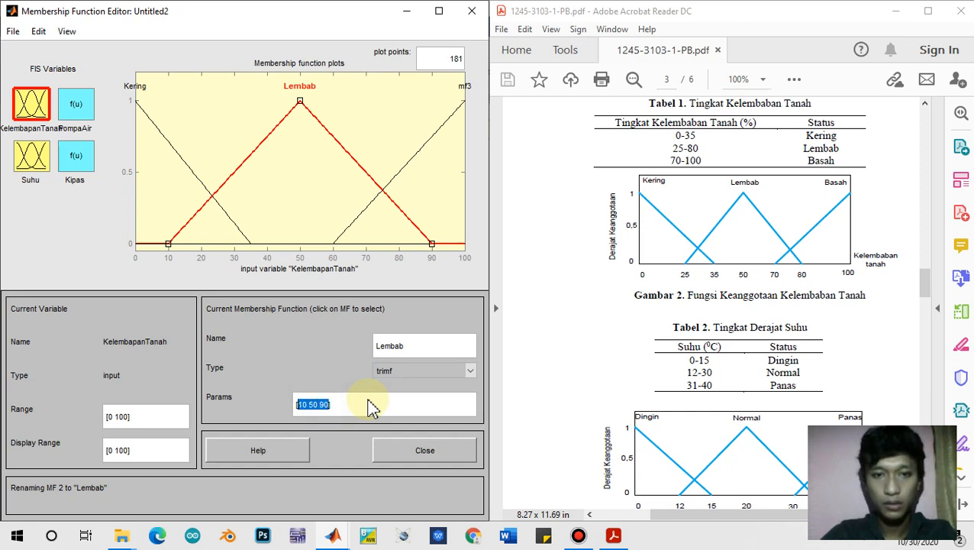
text([25)
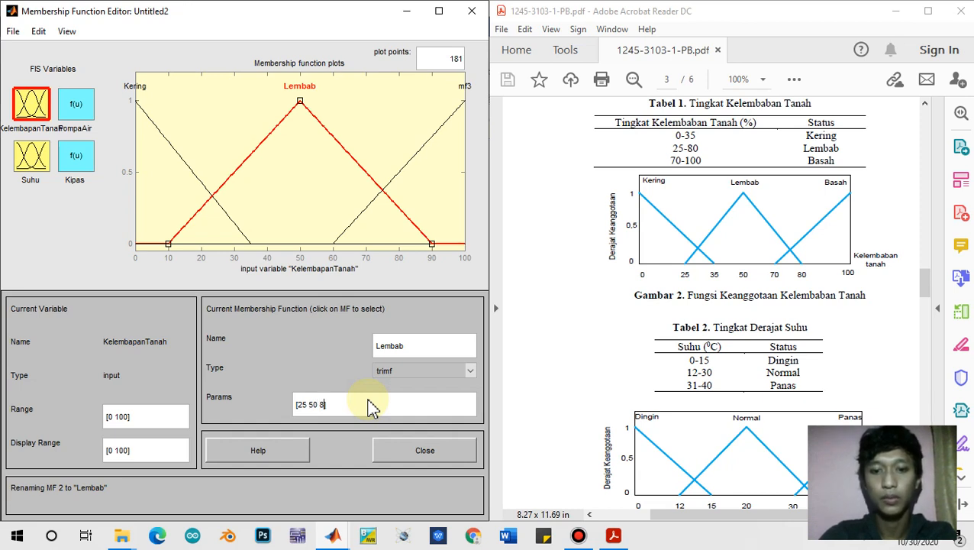
key(Return)
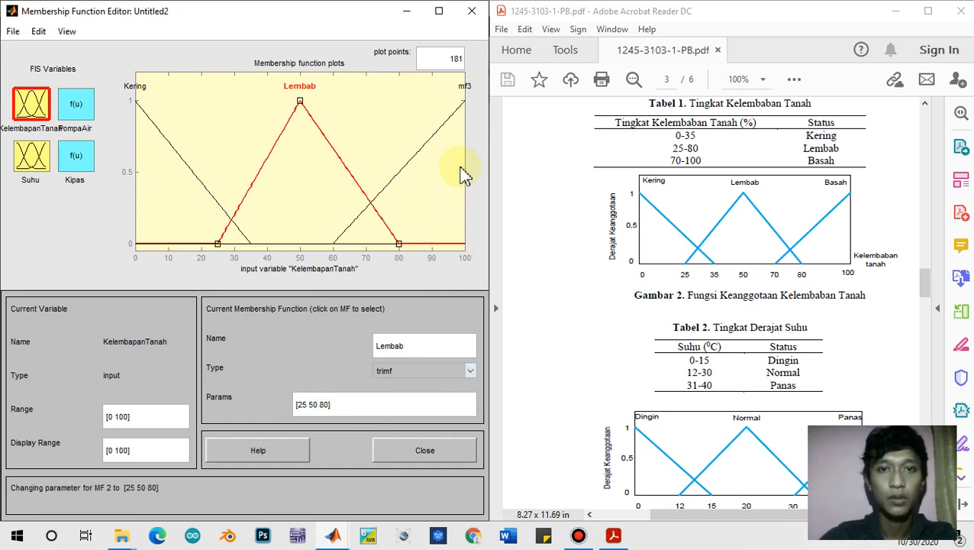
- Rename the third KelembapanTanah membership function Basah and set its parameters to [70 100 130]
click(432, 146)
double_click(422, 344)
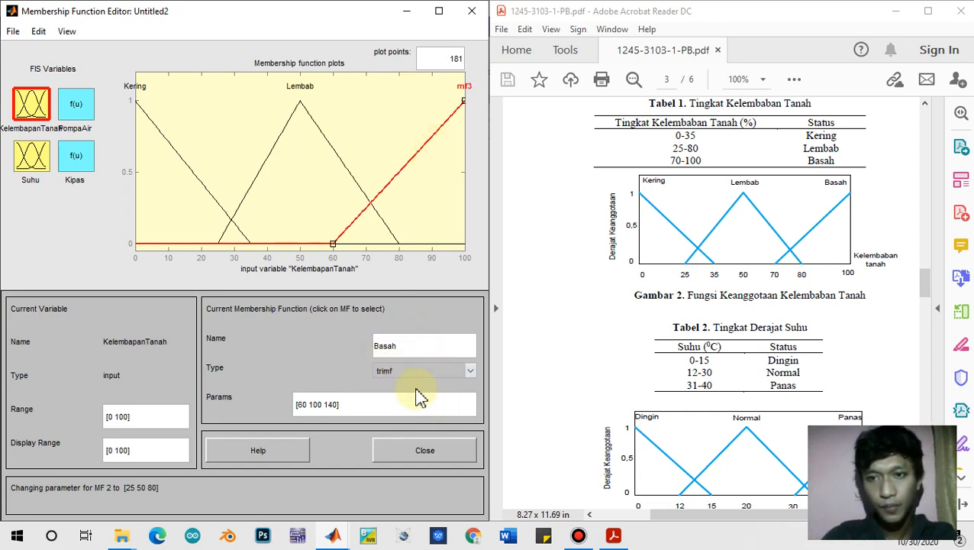
click(339, 410)
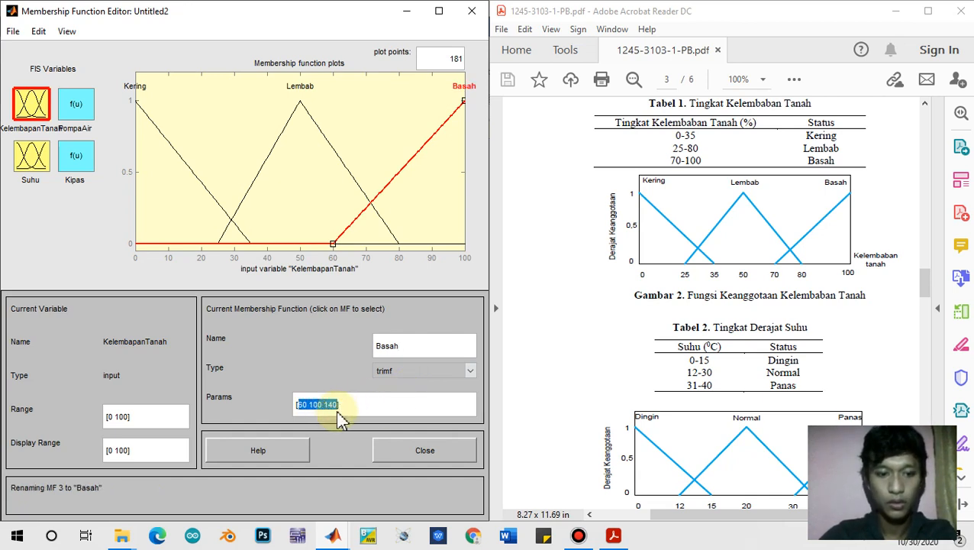
text([70)
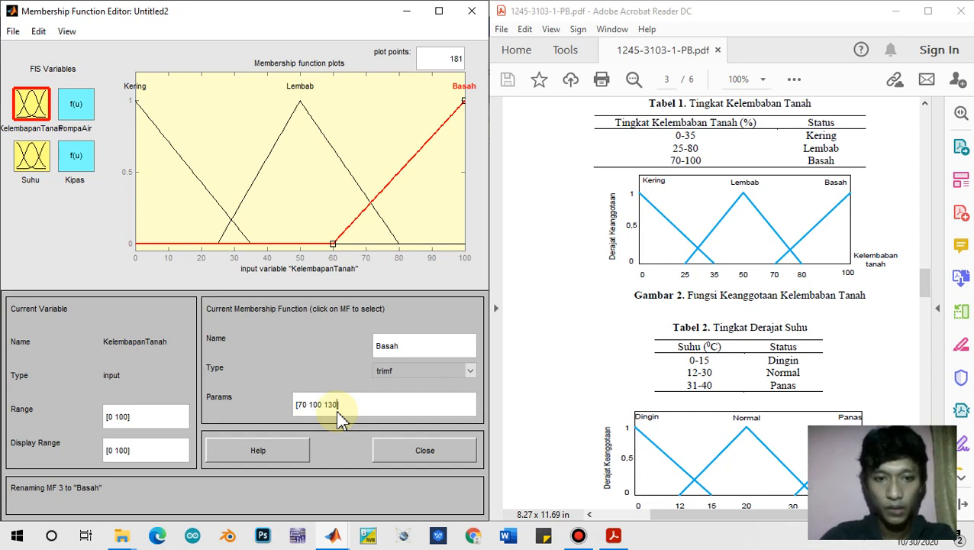
text( 100 130])
key(Return)
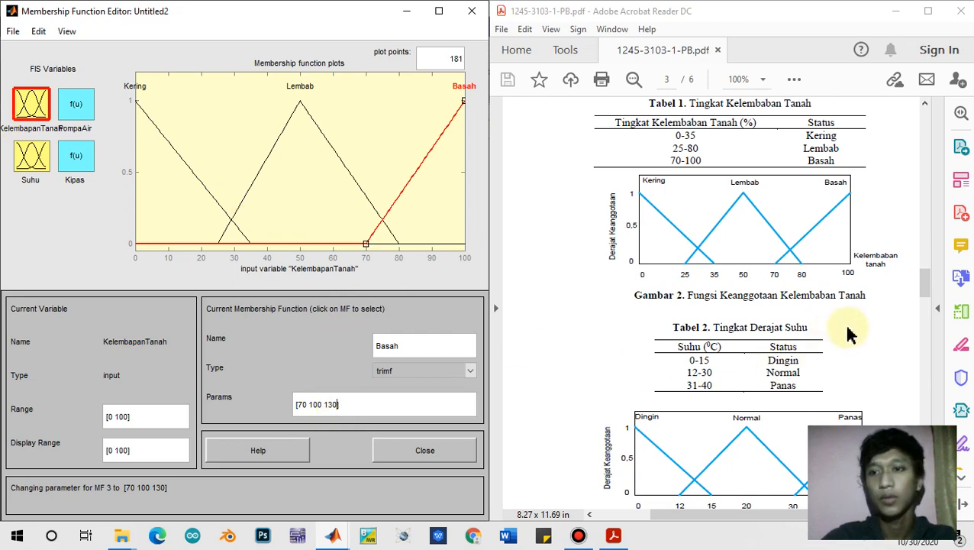
- Set the range of the Suhu input to [0 40] and rename its first membership function Dingin
drag(924, 282, 914, 295)
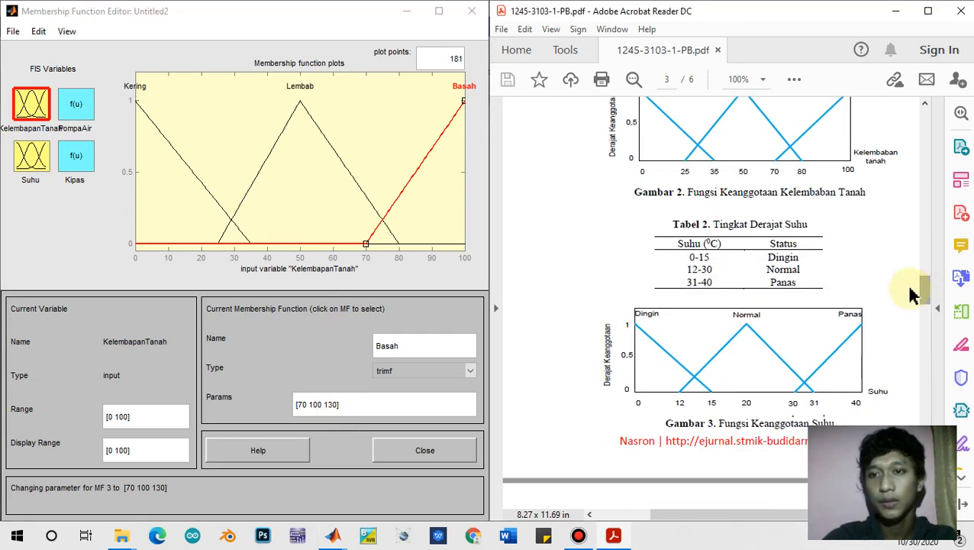
click(30, 155)
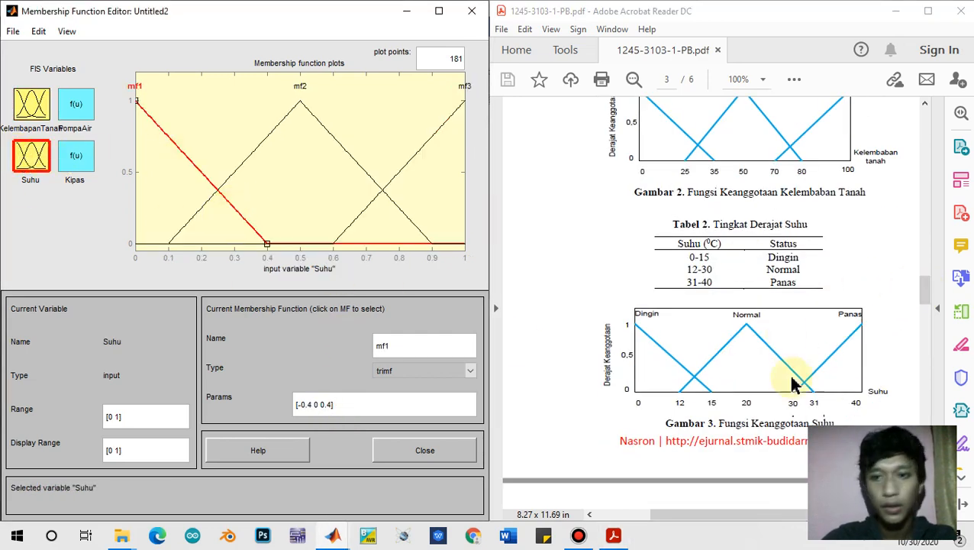
click(119, 417)
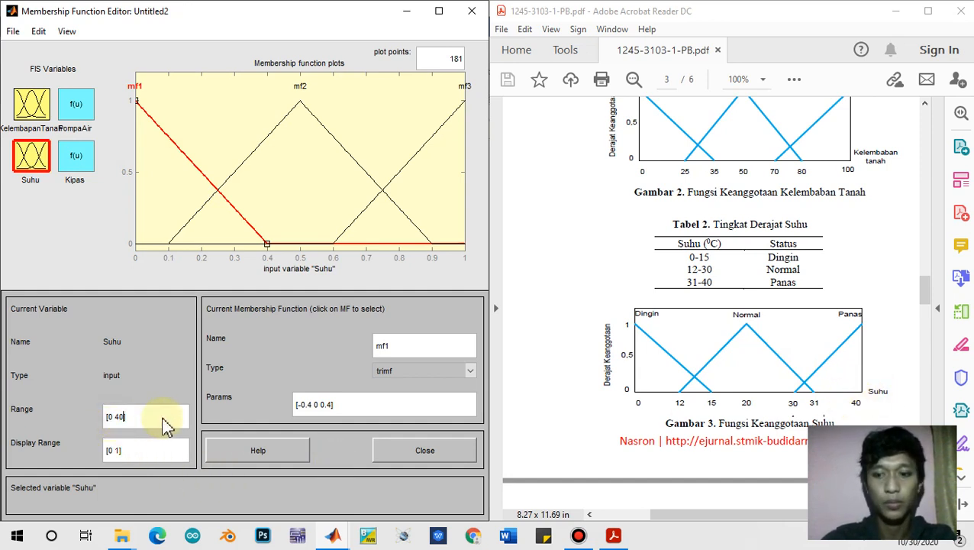
text(40])
key(Return)
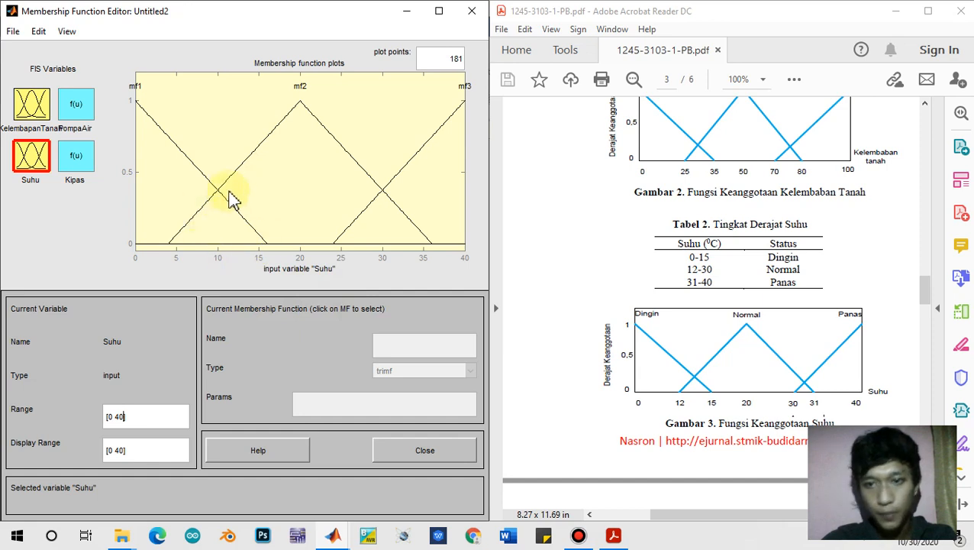
click(168, 138)
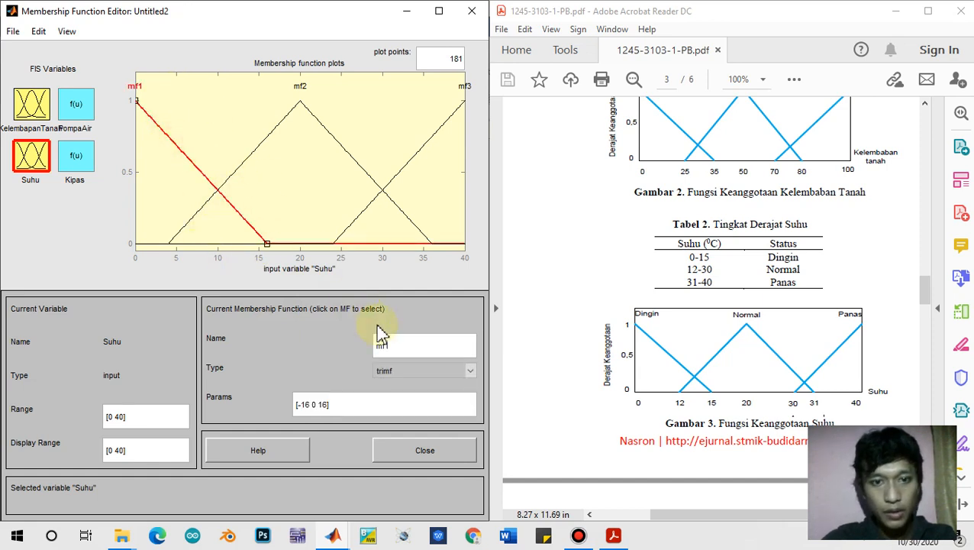
double_click(393, 354)
text(Dingin)
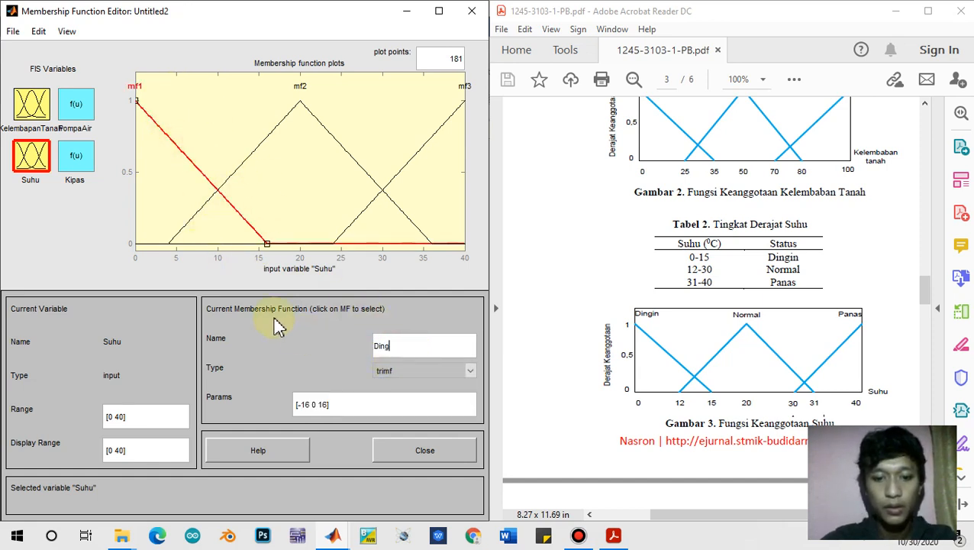
- Set the parameters of Suhu's Dingin membership function to [-15 0 15]
click(324, 405)
key(shift+Left)
key(shift+Left)
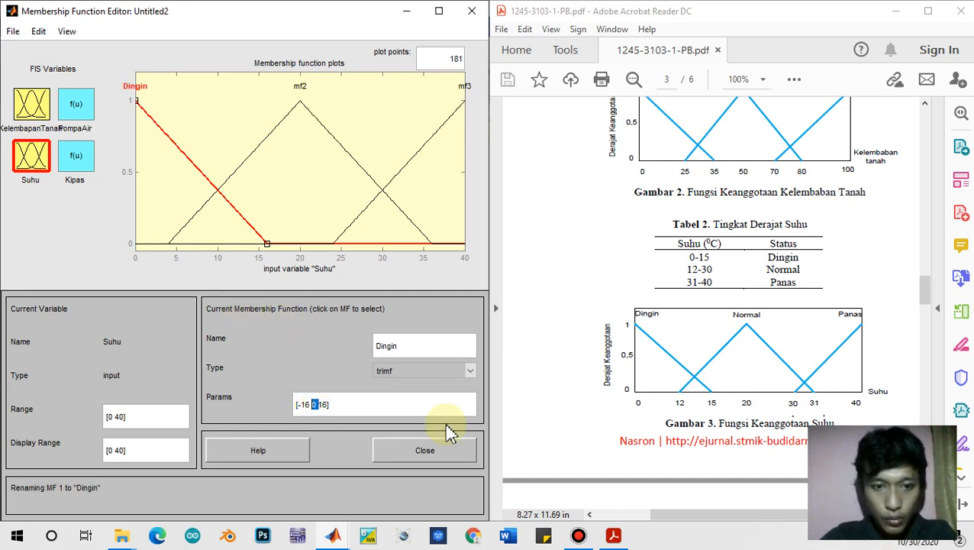
key(Right)
key(Right)
key(Right)
key(shift+Left)
key(shift+Left)
key(shift+Left)
key(shift+Left)
key(shift+Left)
key(shift+Left)
key(shift+Left)
key(shift+Left)
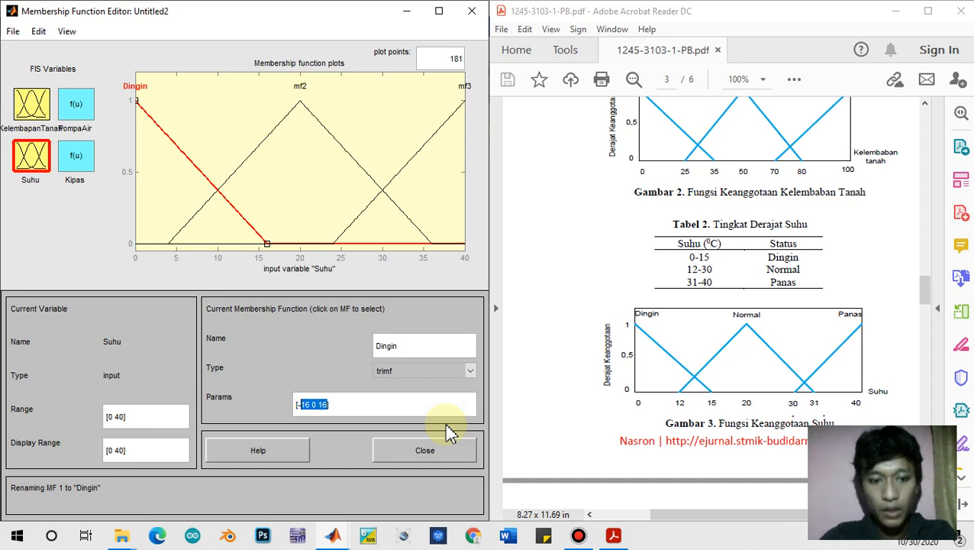
text(-1)
text(5 0)
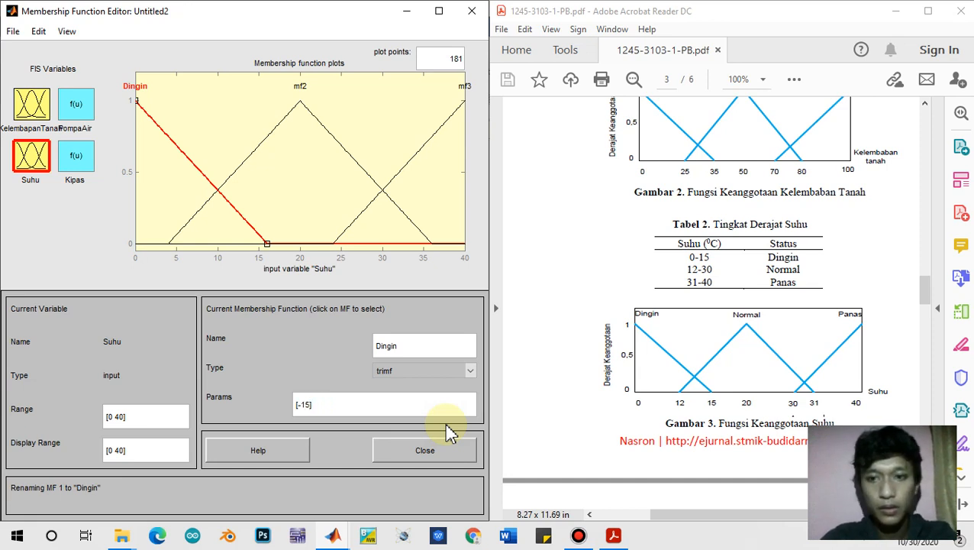
text( 15)
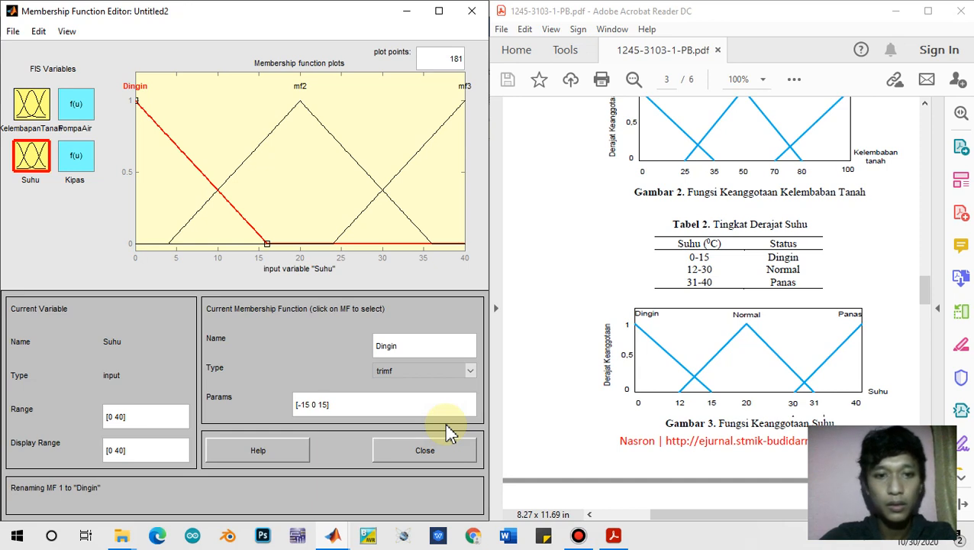
key(Return)
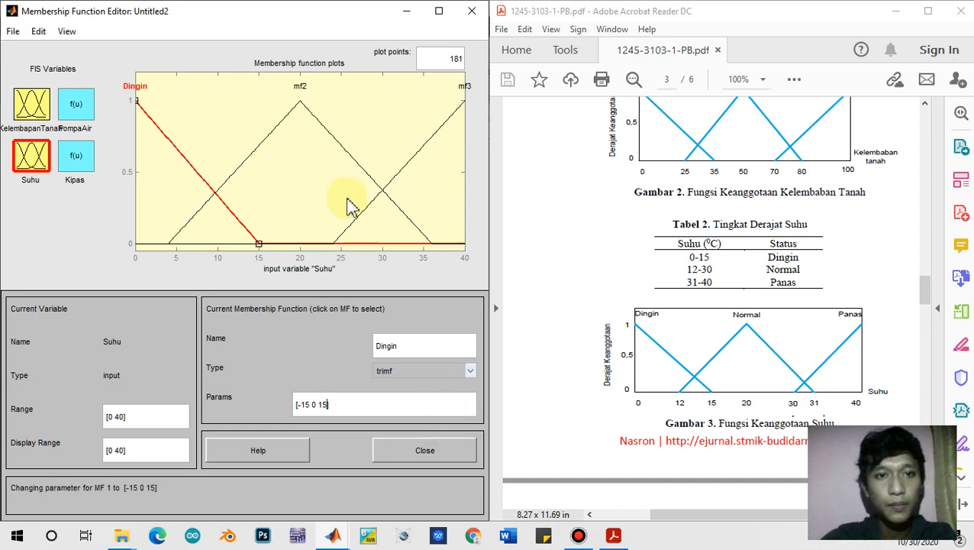
- Rename the second Suhu membership function Normal and set its parameters to [12 20 31]
click(268, 137)
double_click(422, 345)
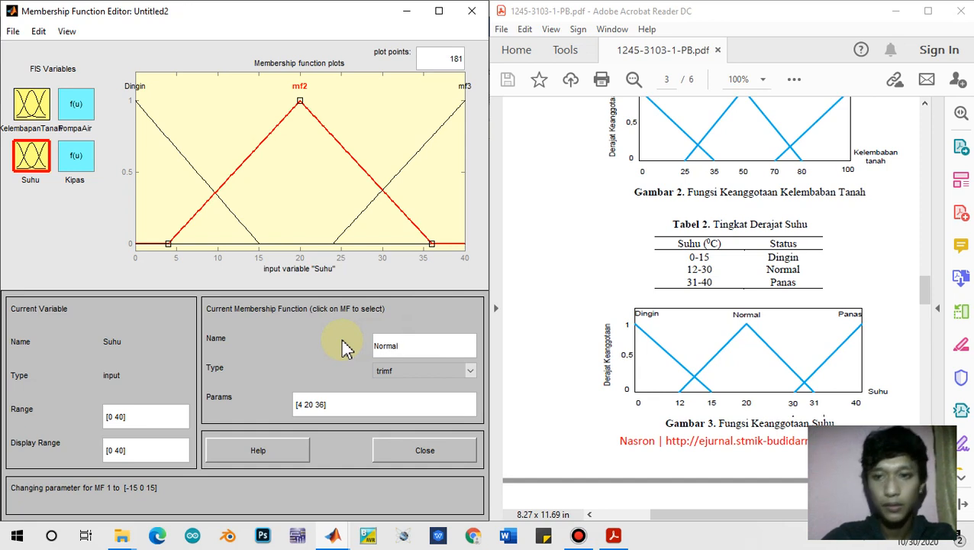
text(Normal)
click(348, 404)
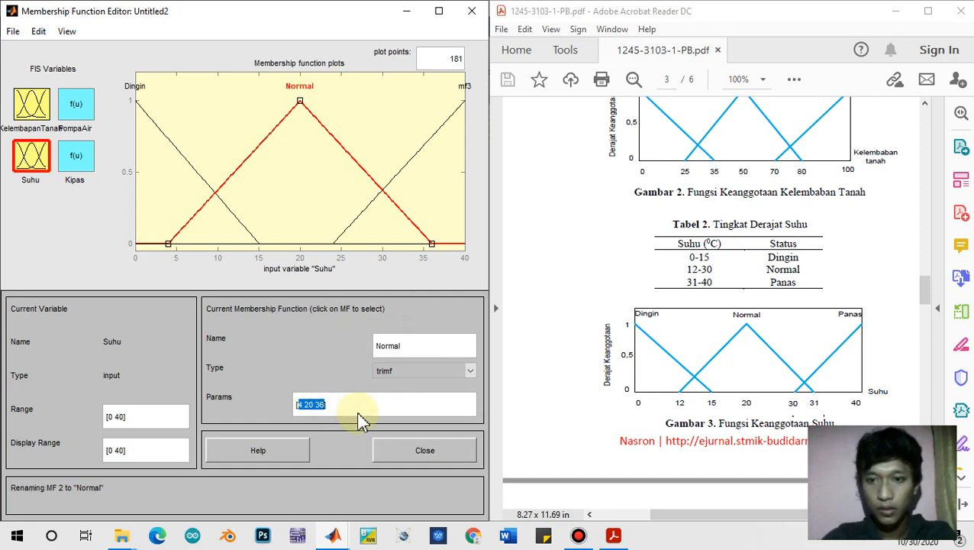
text([12)
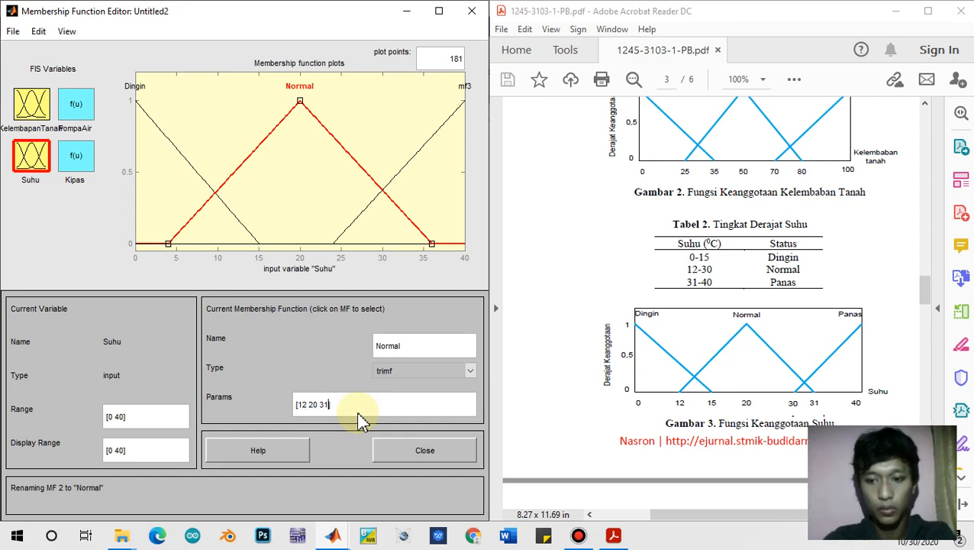
key(Return)
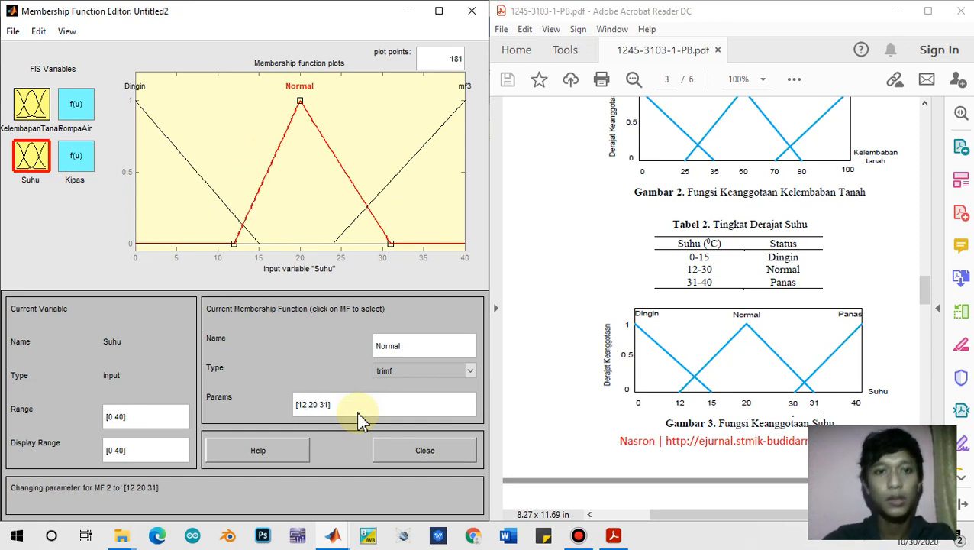
- Rename the third Suhu membership function Panas and set its parameters to [30 40 50]
click(402, 175)
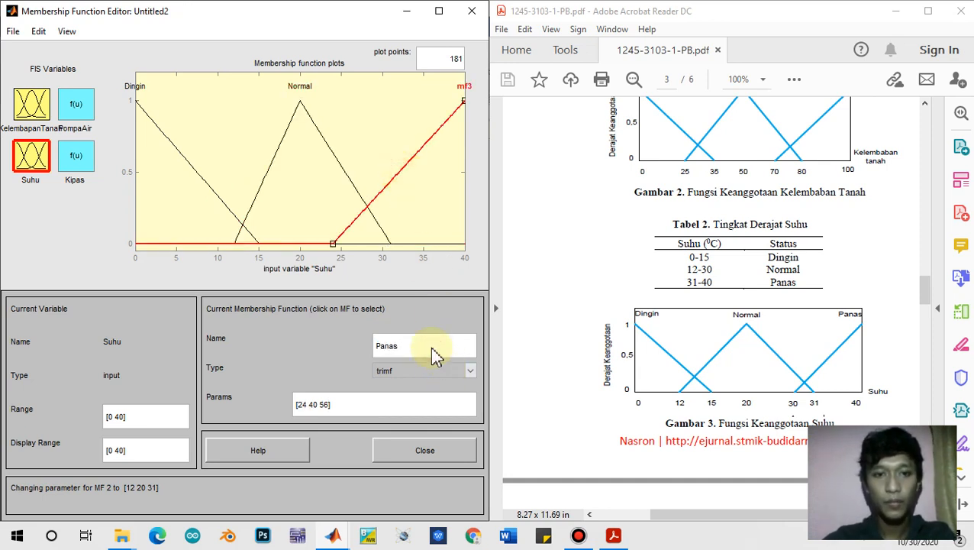
click(331, 407)
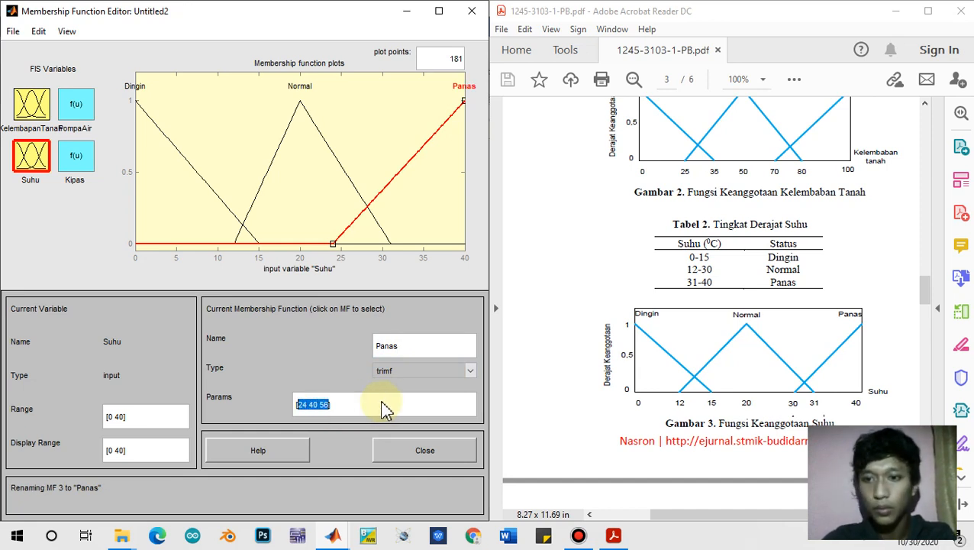
text([30)
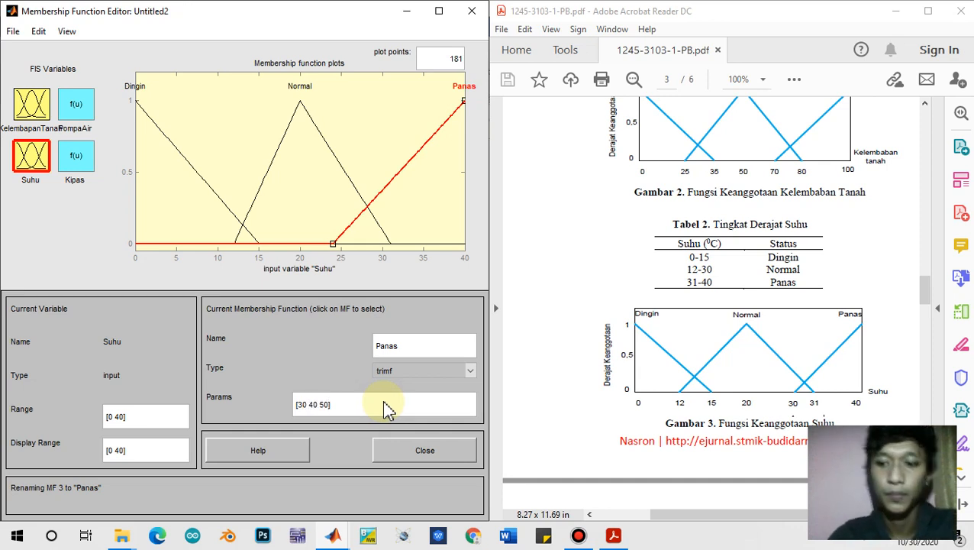
key(Return)
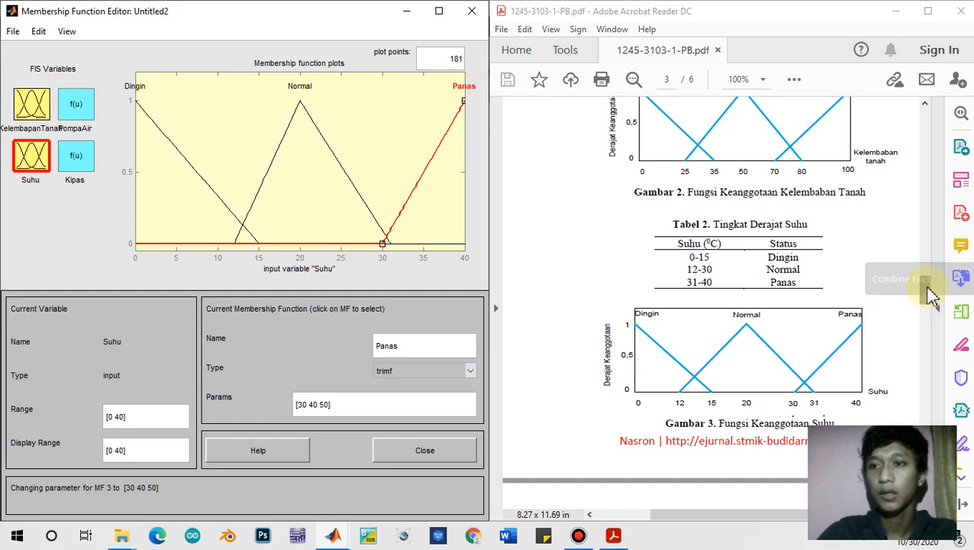
- Select the PompaAir output and rename its first membership function Mati, following the paper's Gambar 4
drag(929, 295, 926, 326)
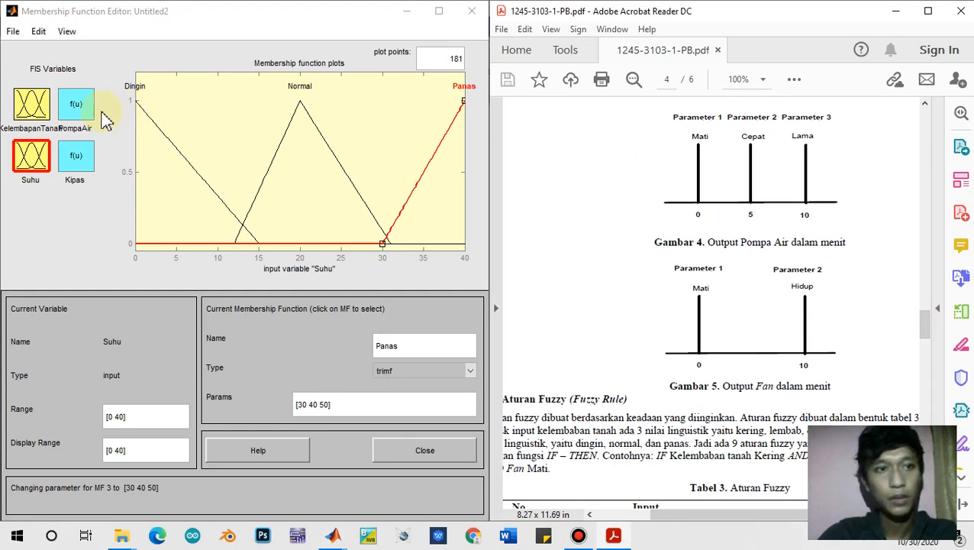
click(78, 116)
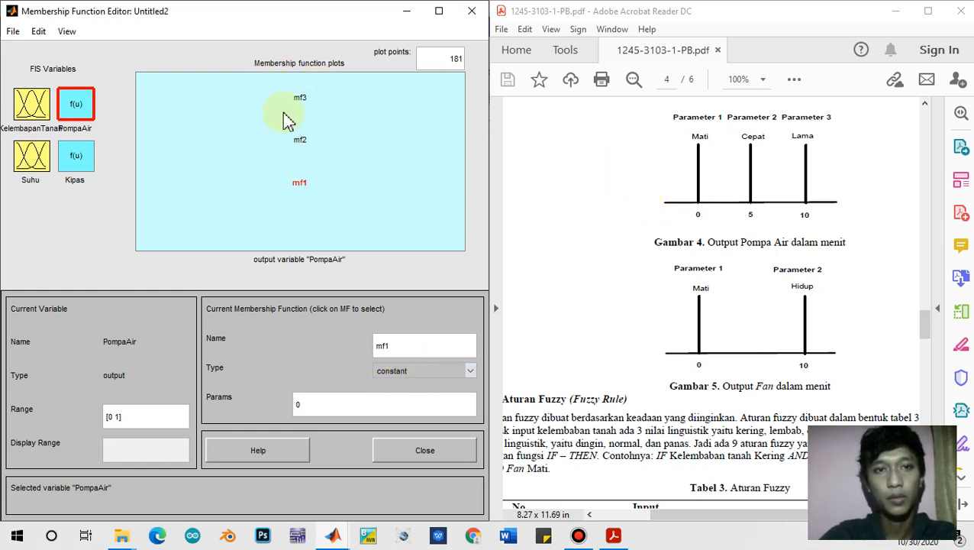
click(38, 31)
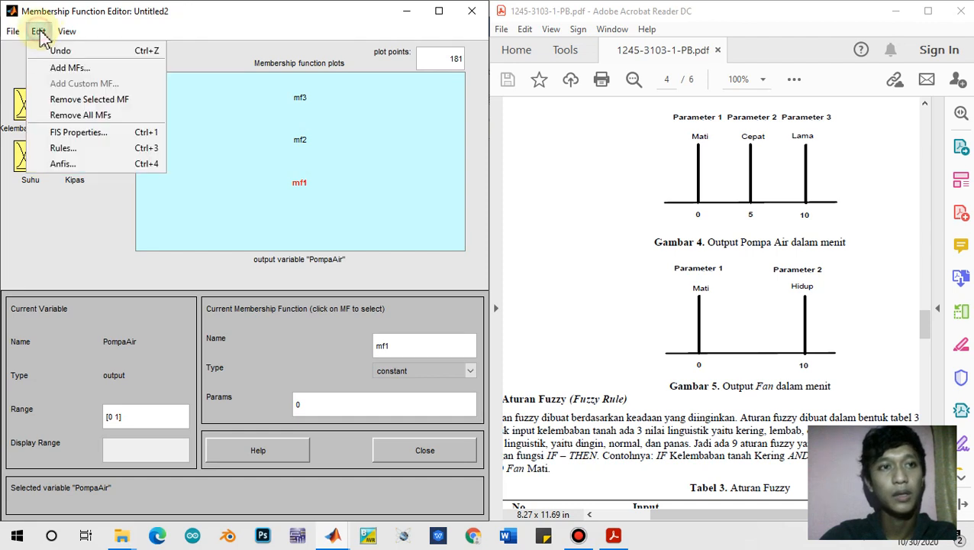
click(219, 62)
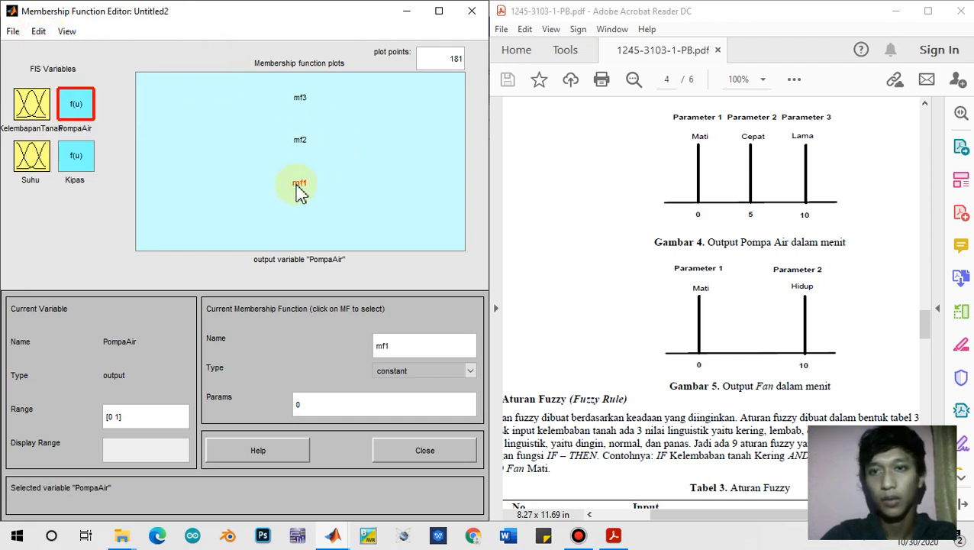
click(401, 341)
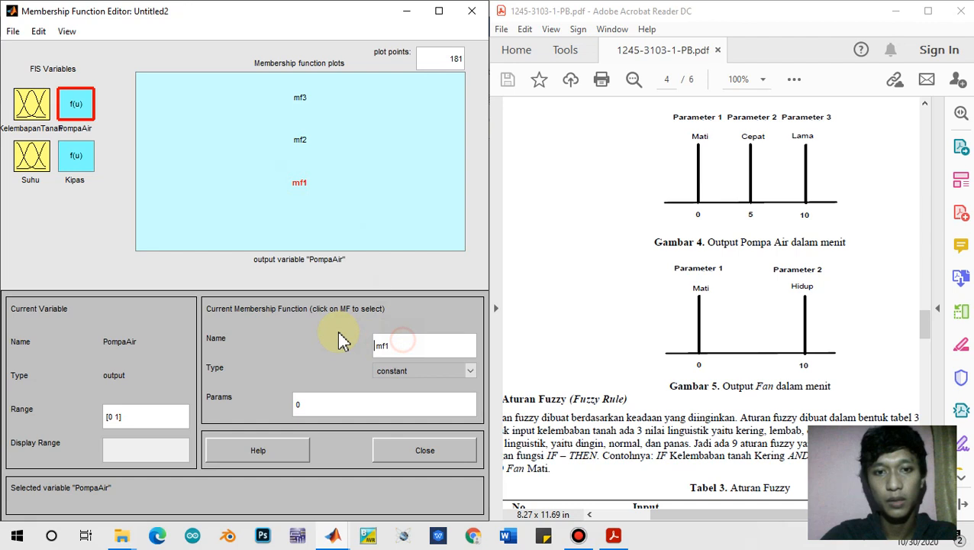
double_click(404, 352)
text(Mati)
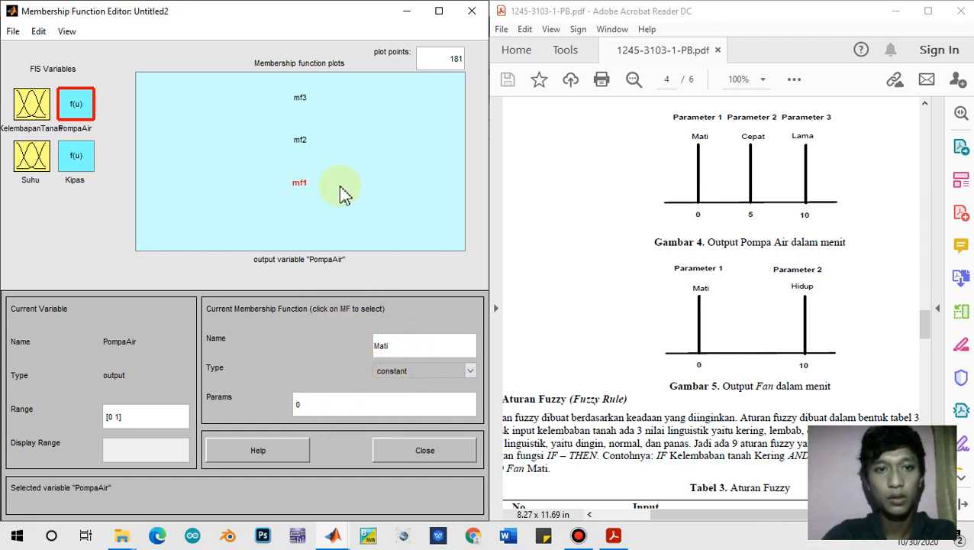
- Rename PompaAir's second membership function Cepat with parameter 5, and rename its third membership function Lama
click(302, 142)
drag(433, 345, 364, 347)
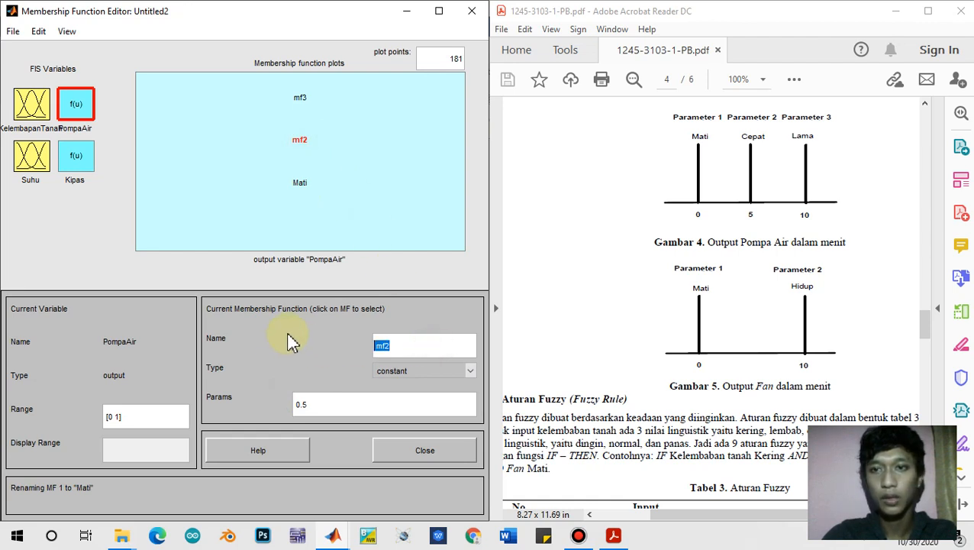
text(Cepat)
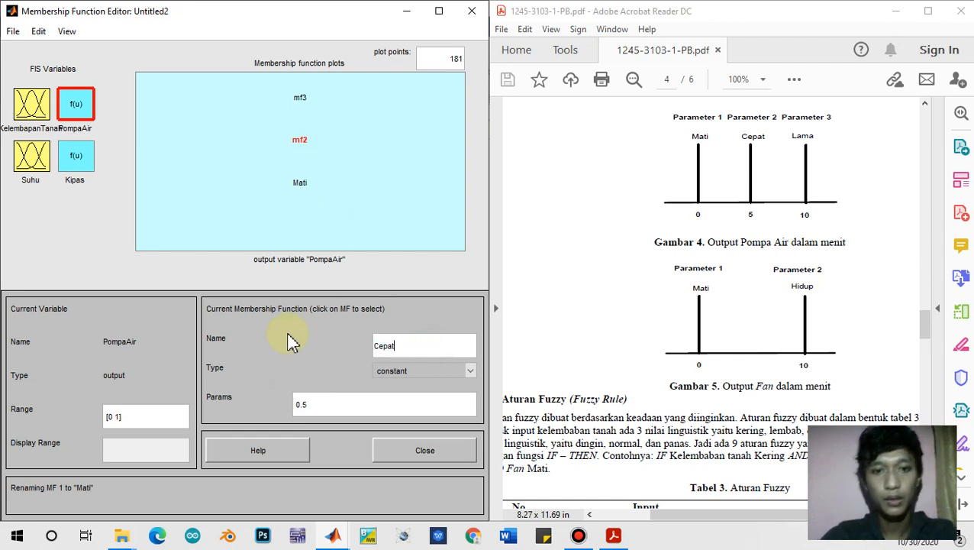
drag(315, 404, 294, 405)
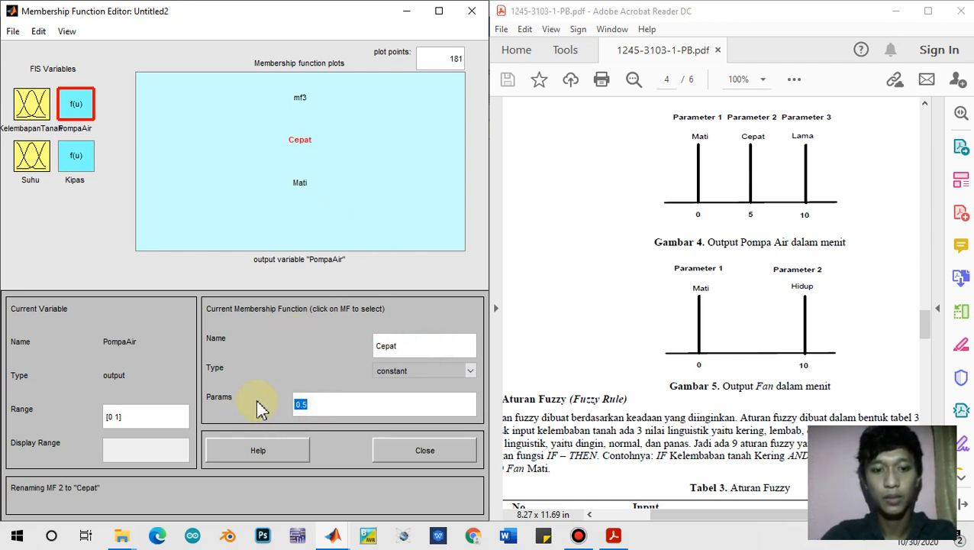
text(5)
key(Return)
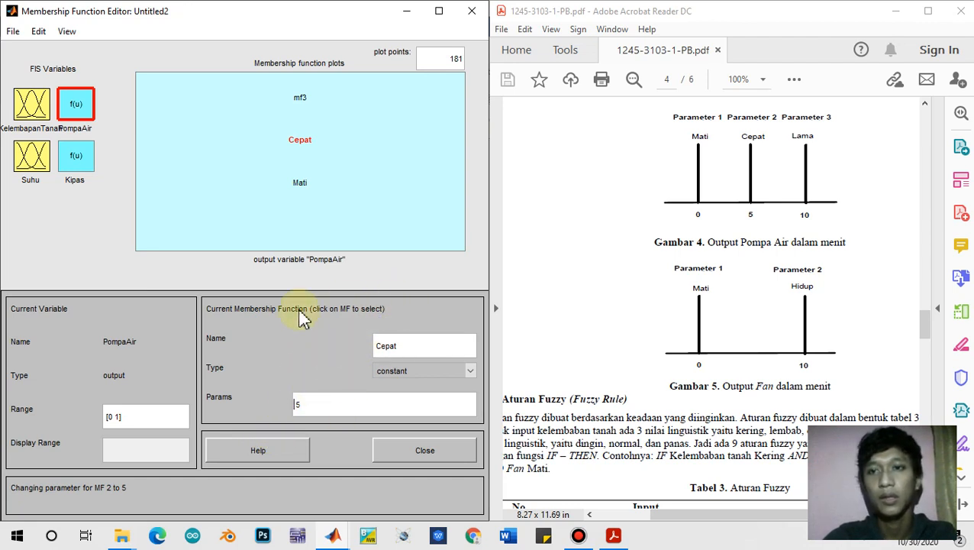
click(301, 105)
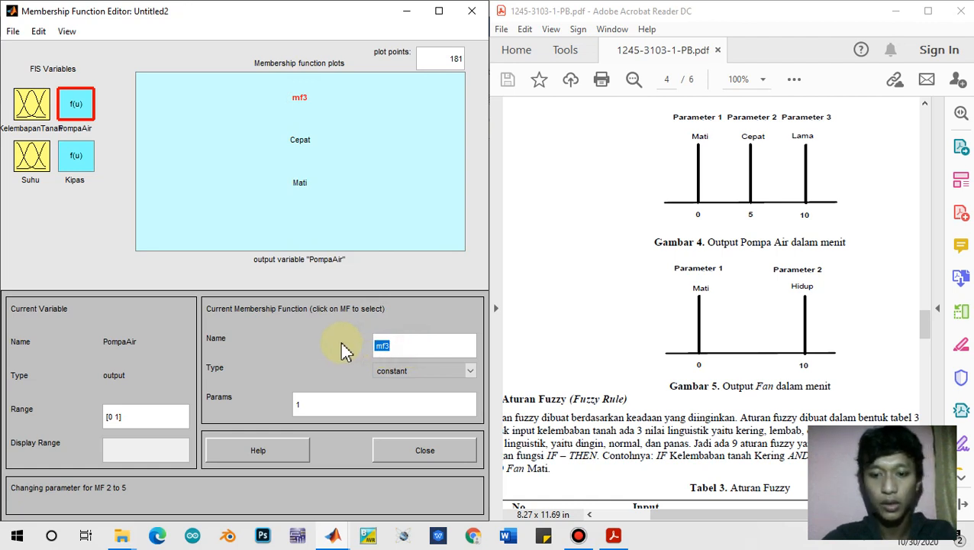
click(329, 403)
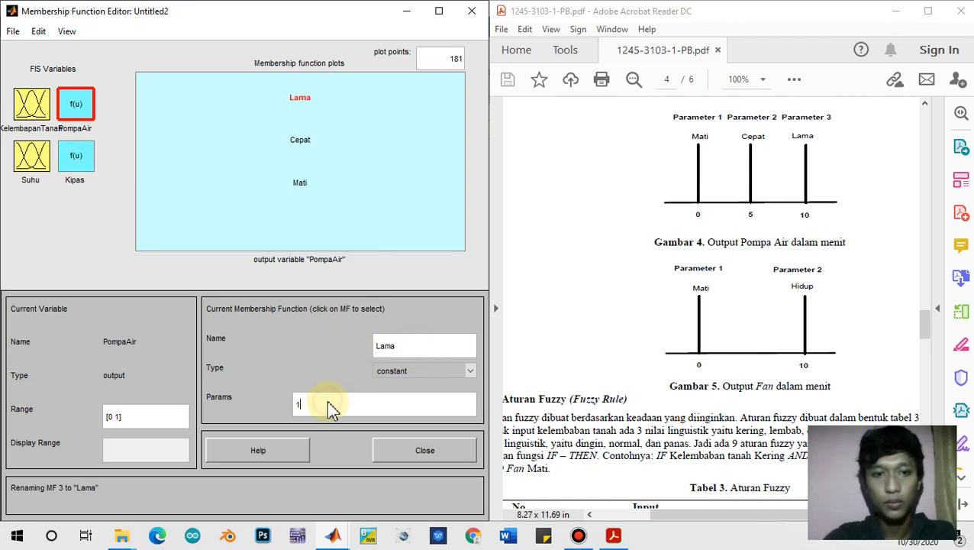
- Delete the third membership function of the Kipas output and rename its first one Mati
click(79, 161)
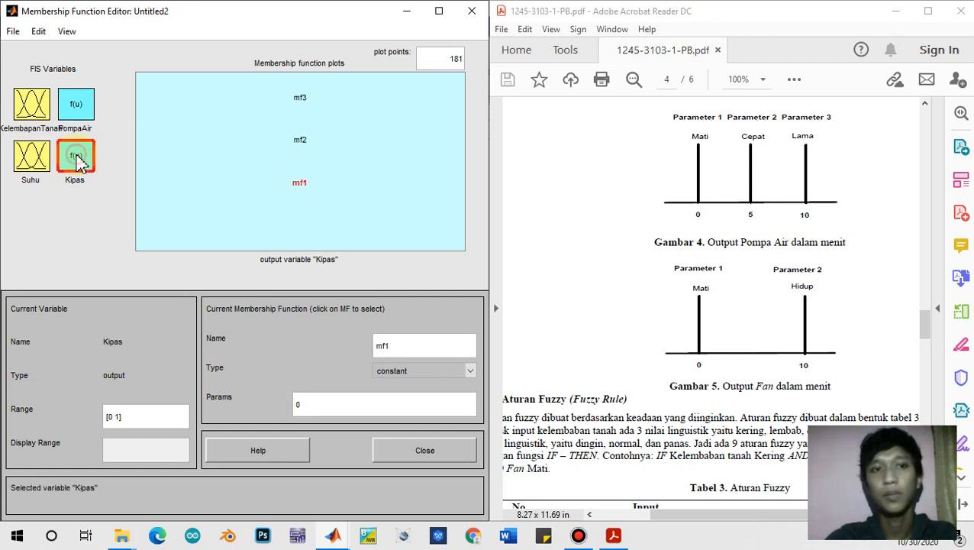
click(302, 107)
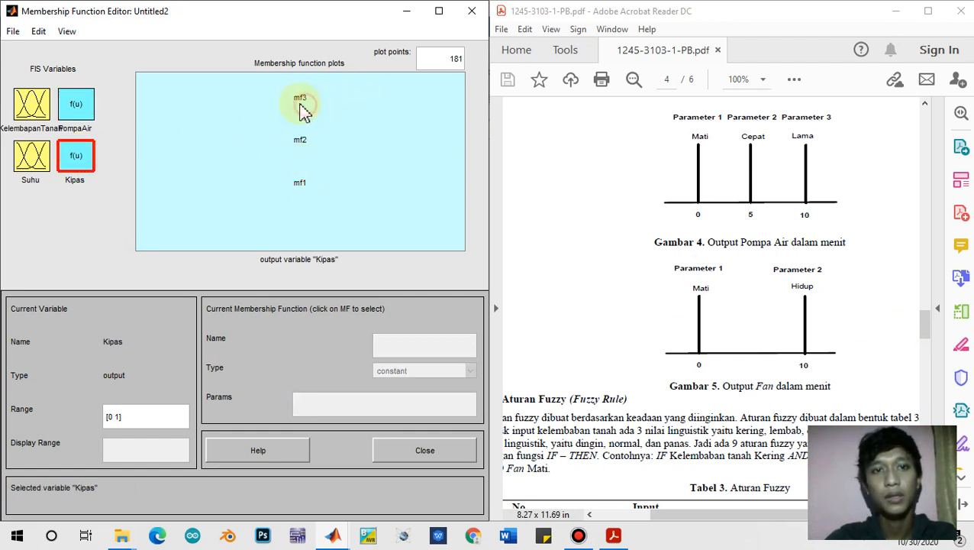
key(Delete)
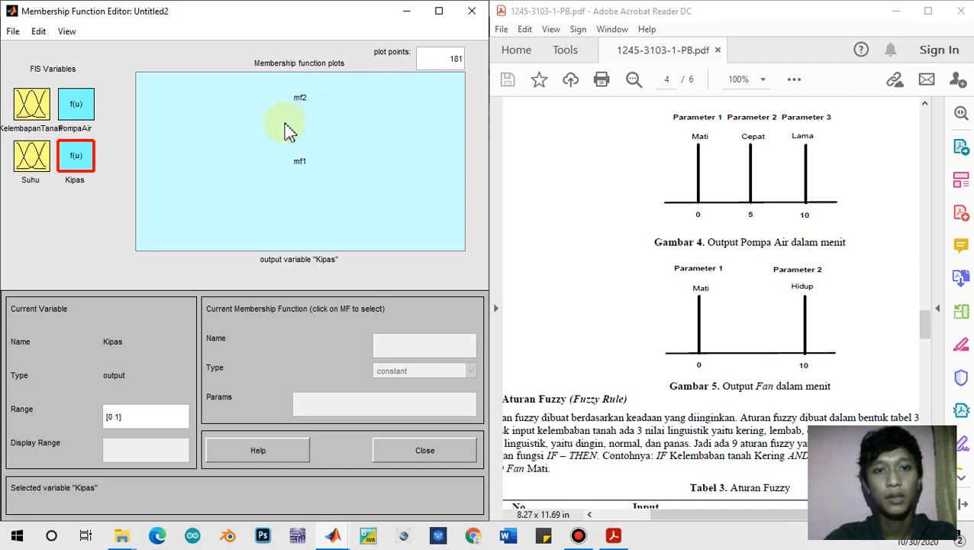
click(303, 171)
double_click(388, 345)
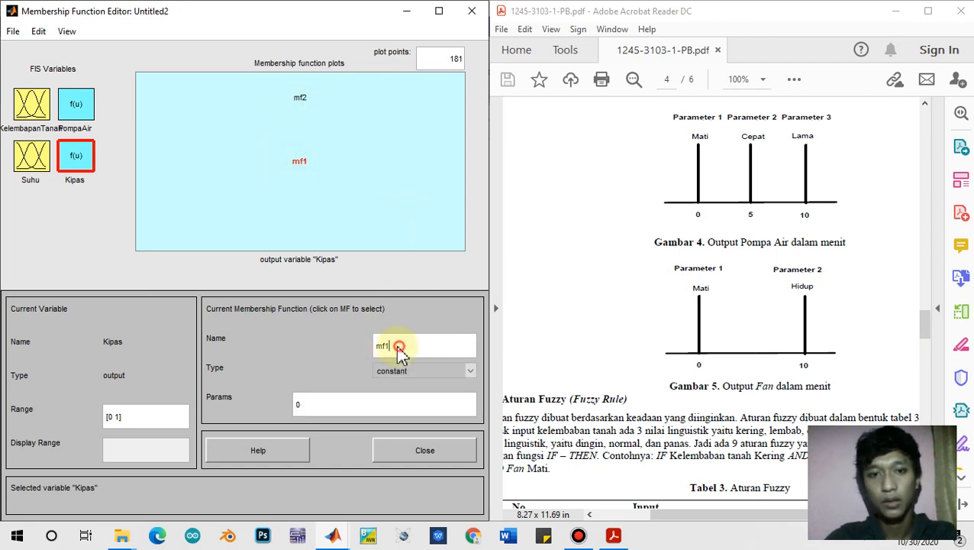
text(Mati)
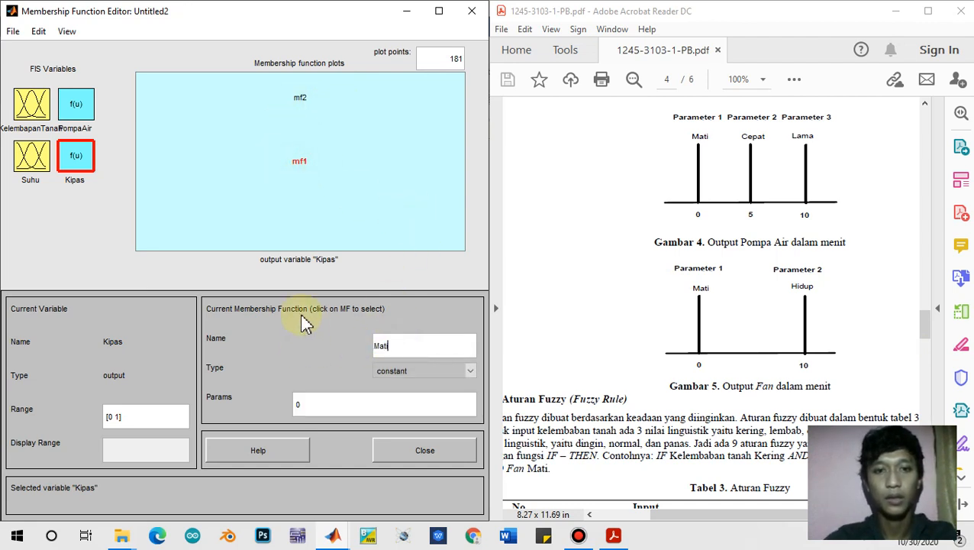
- Rename the second Kipas membership function Lama and set its parameter to 10
click(299, 97)
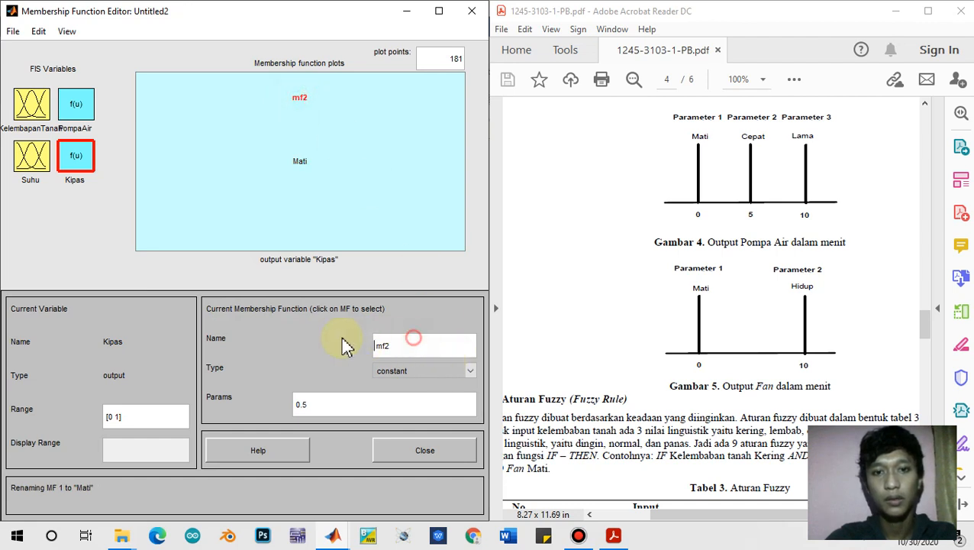
double_click(382, 345)
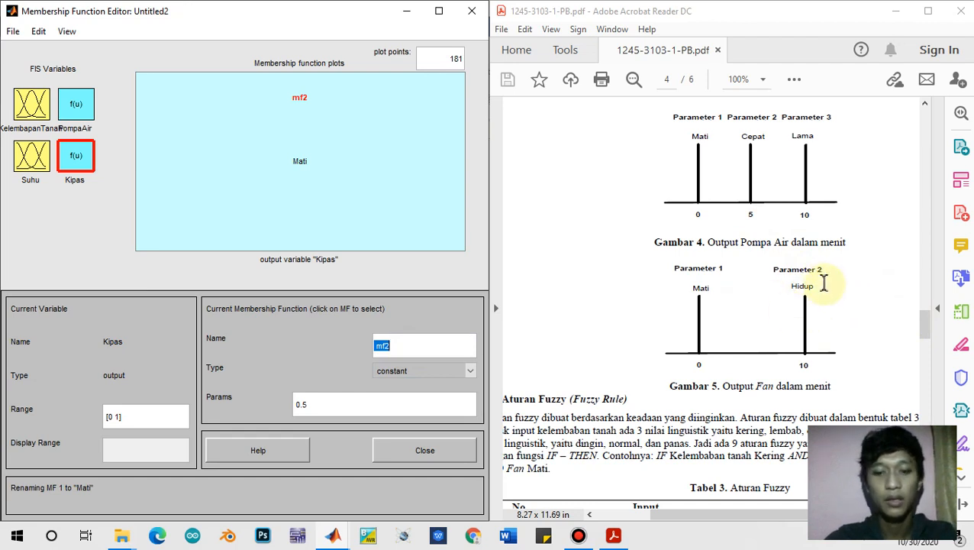
text(Lama)
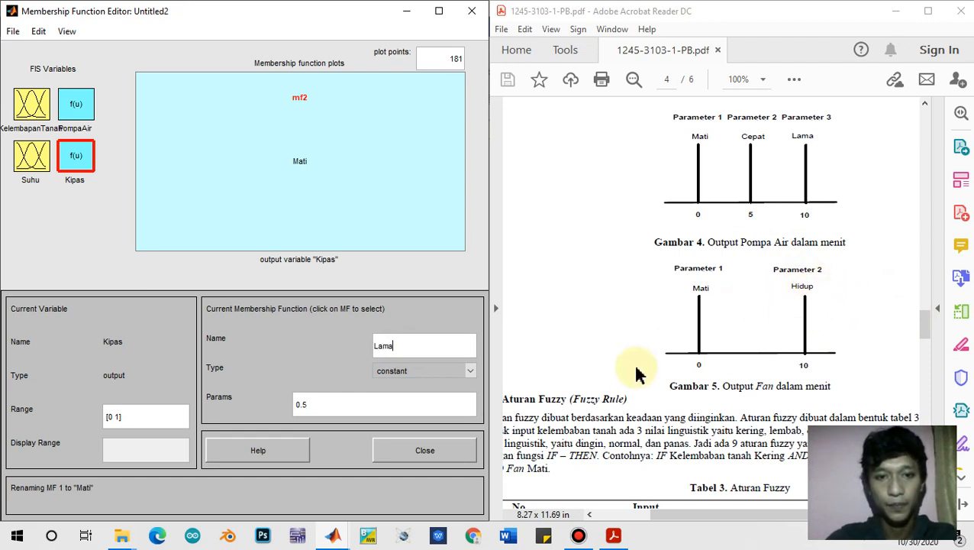
drag(386, 402, 216, 413)
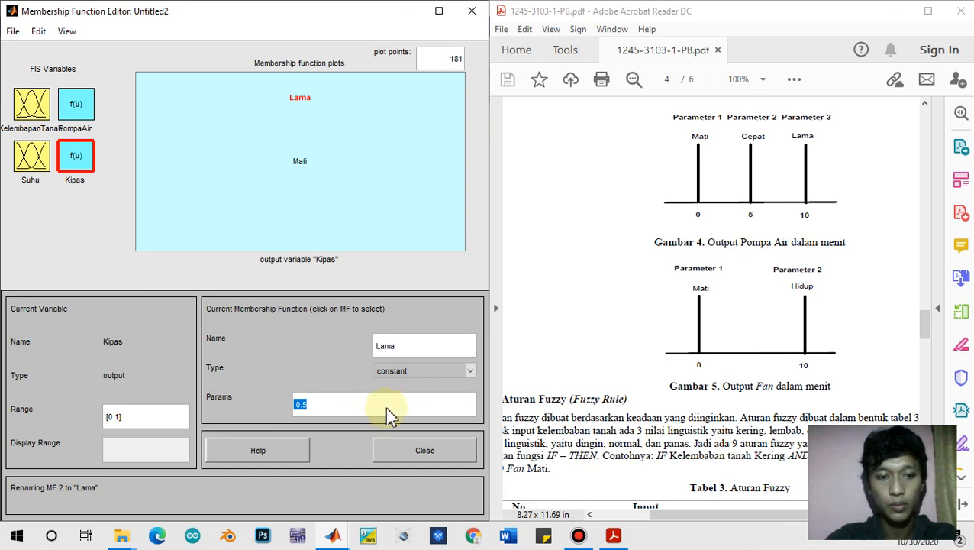
text(10)
key(Return)
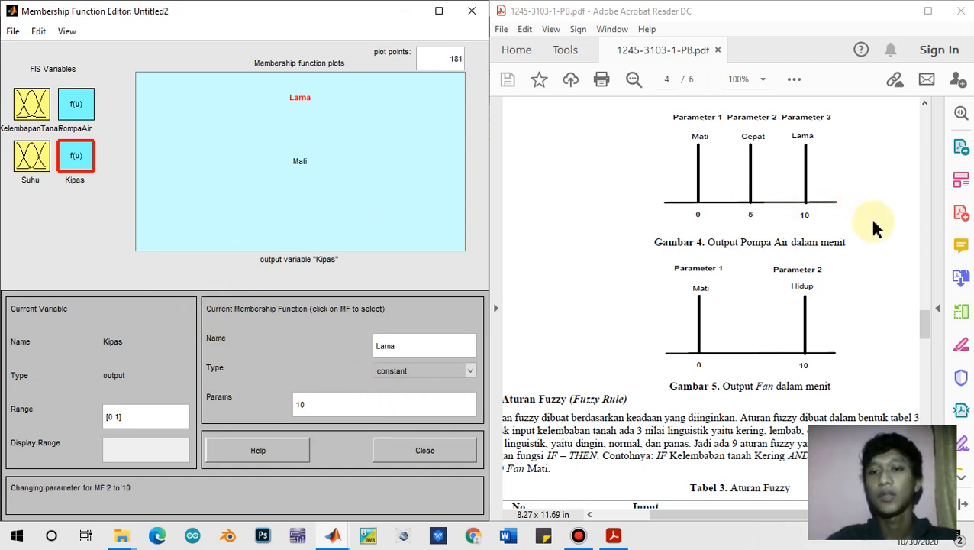
- Open the Rule Editor and dock it beside the paper's fuzzy rule table, Tabel 3
drag(926, 327, 926, 347)
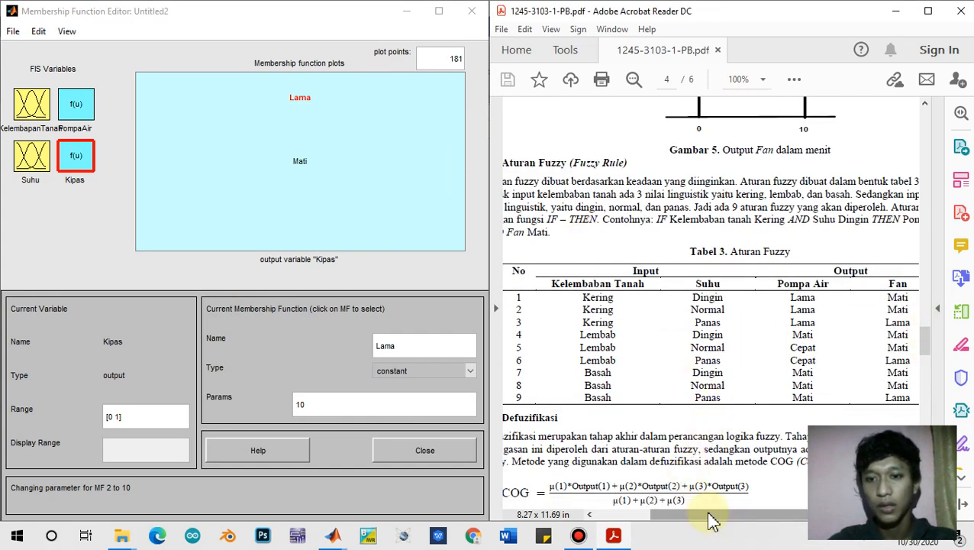
drag(713, 517, 716, 522)
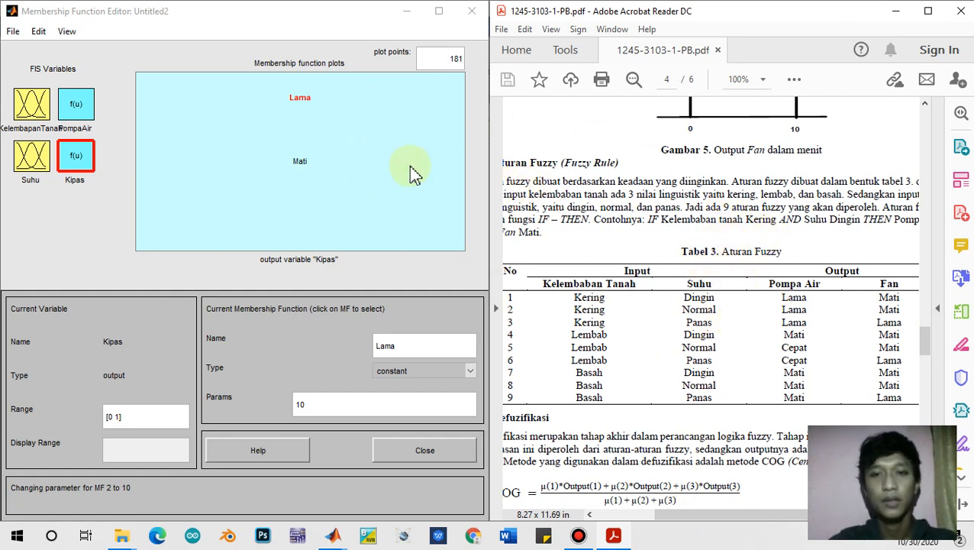
click(38, 32)
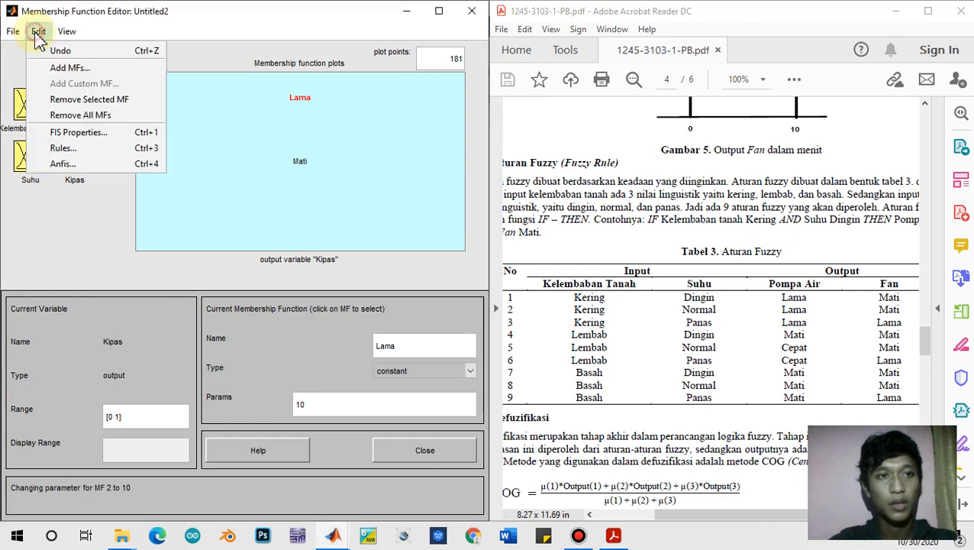
click(90, 148)
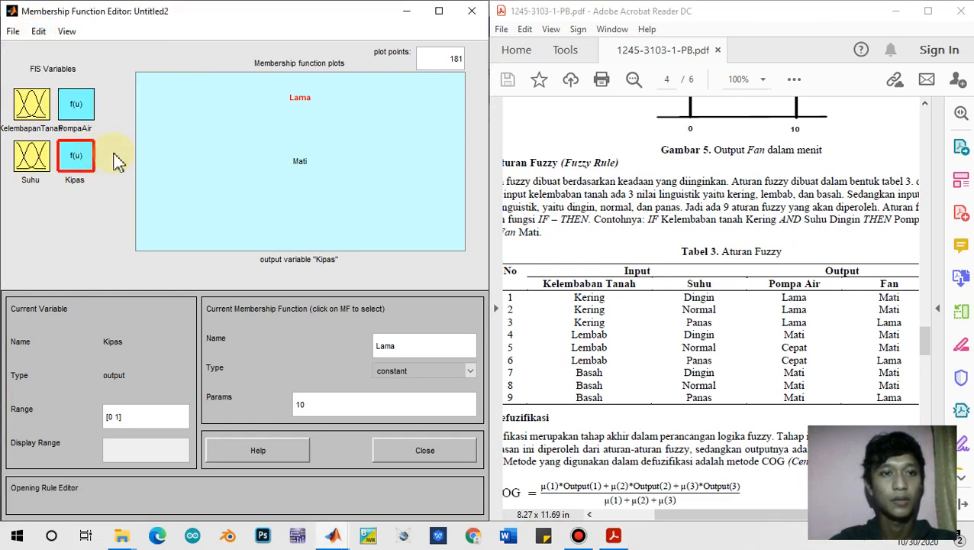
click(524, 57)
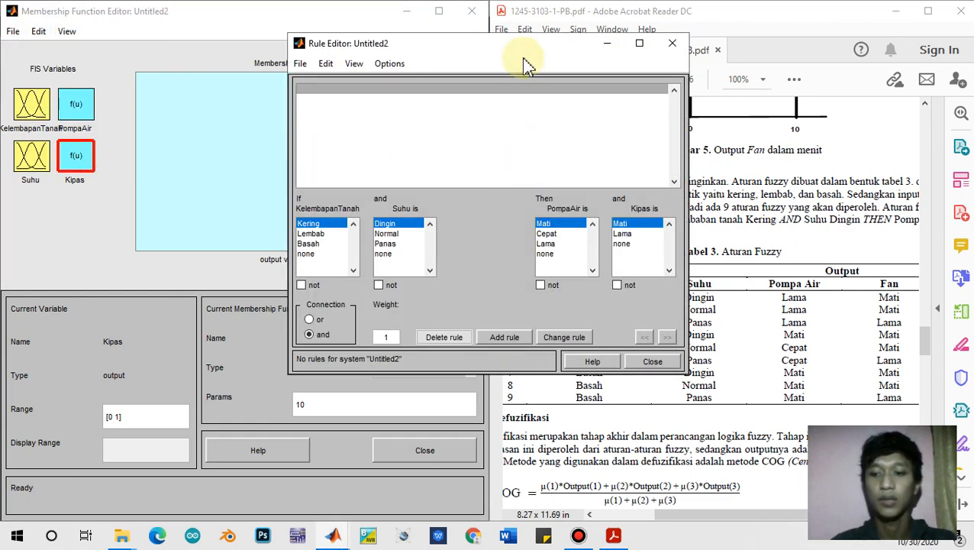
key(super+Left)
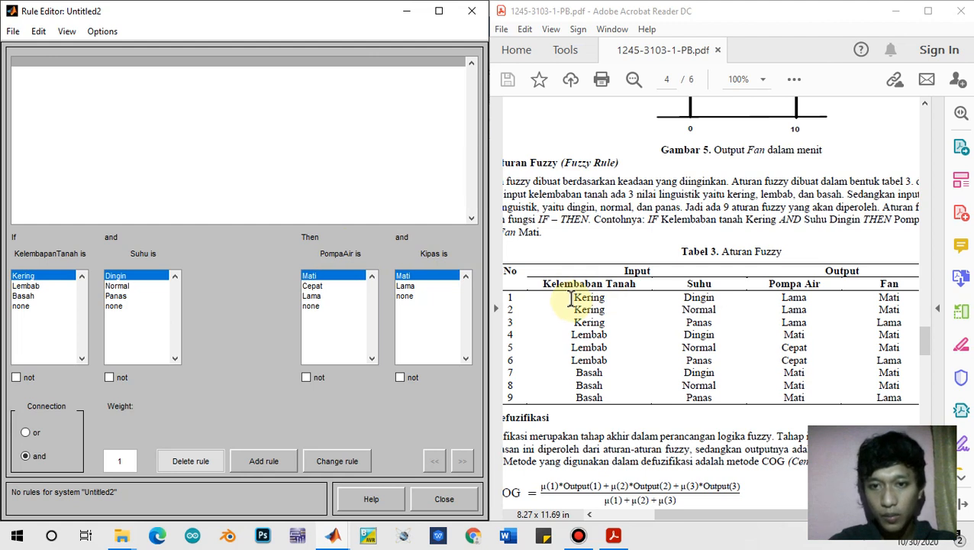
- Add the rule: if KelembapanTanah is Kering and Suhu is Dingin, then PompaAir is Lama and Kipas is Mati
drag(571, 298, 903, 292)
click(27, 276)
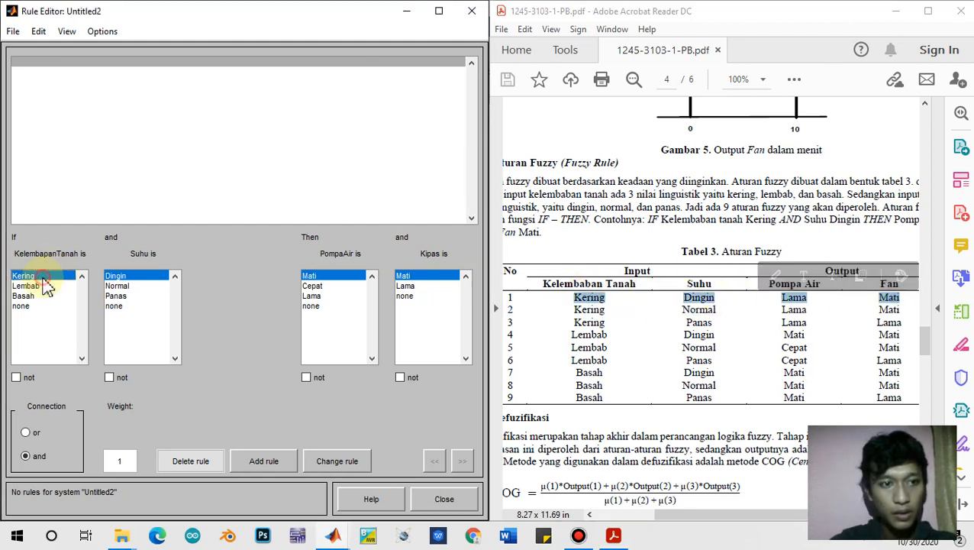
click(126, 276)
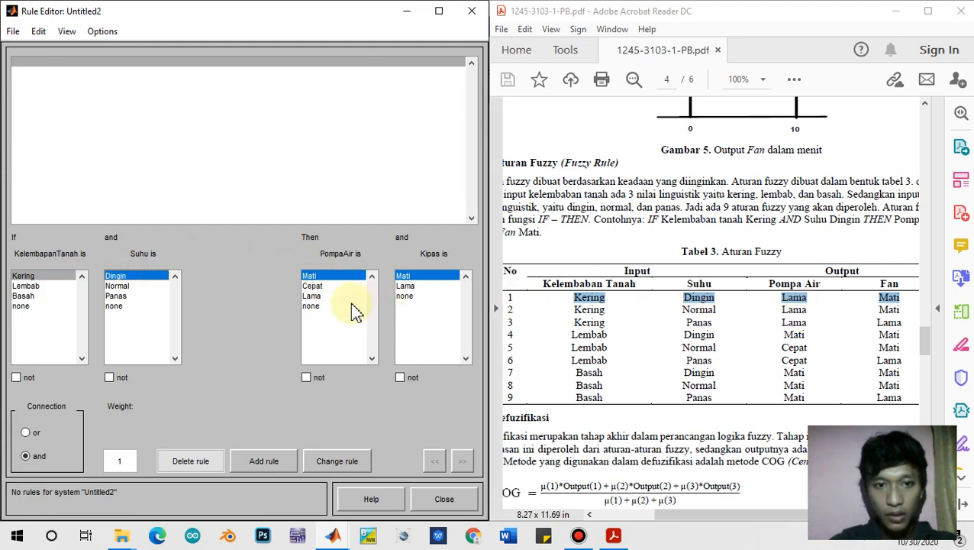
click(313, 296)
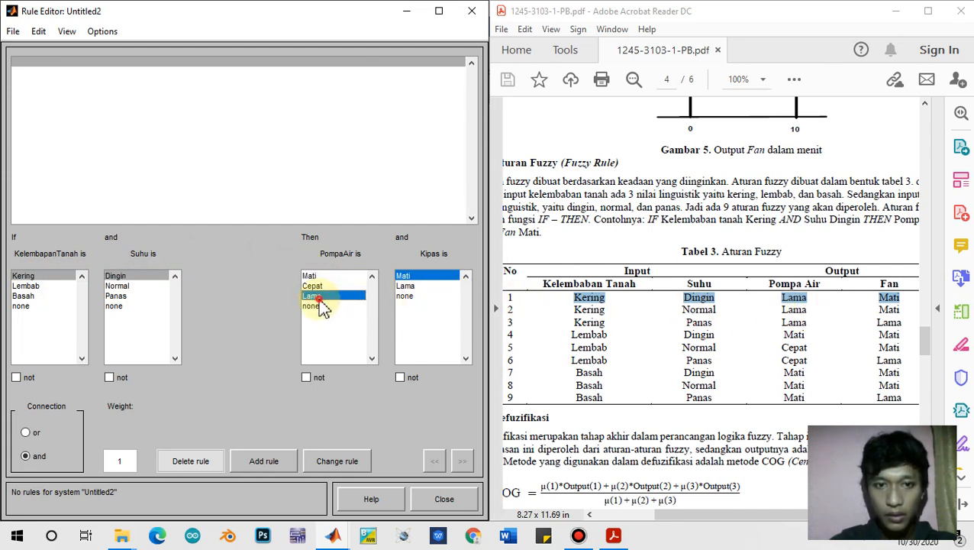
click(418, 277)
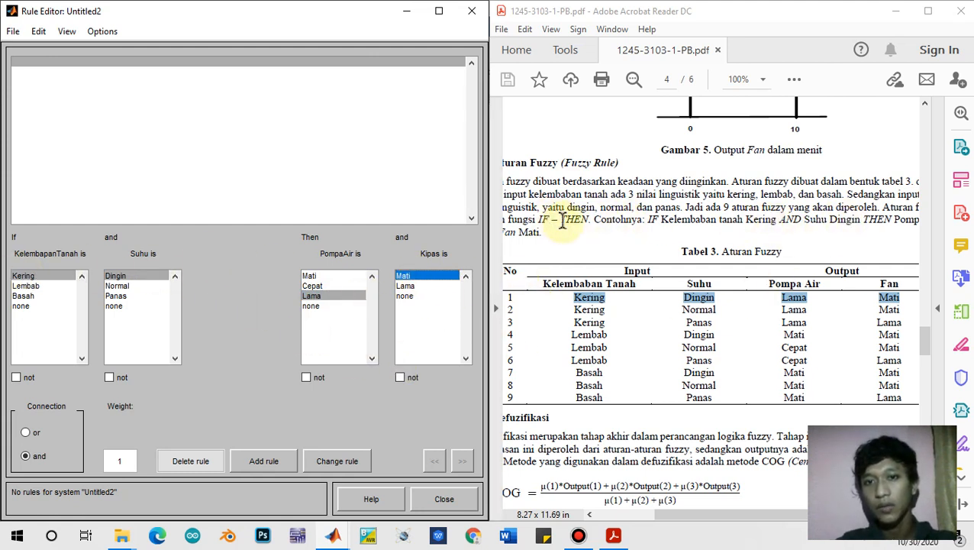
drag(780, 219, 827, 220)
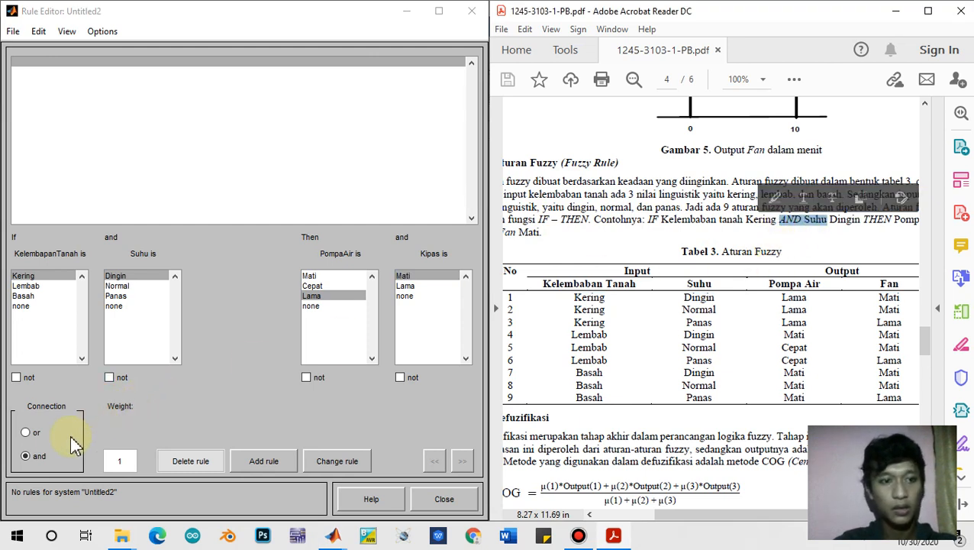
click(29, 458)
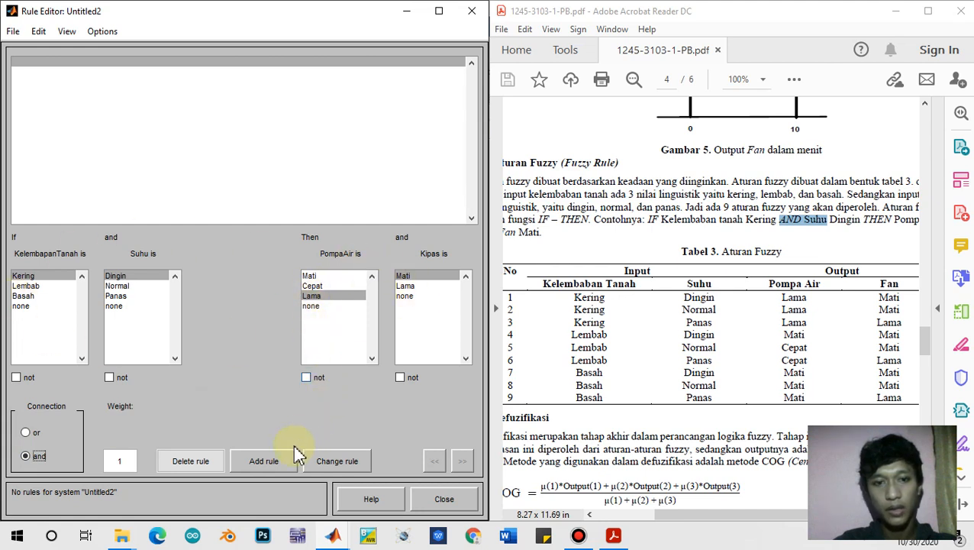
click(269, 464)
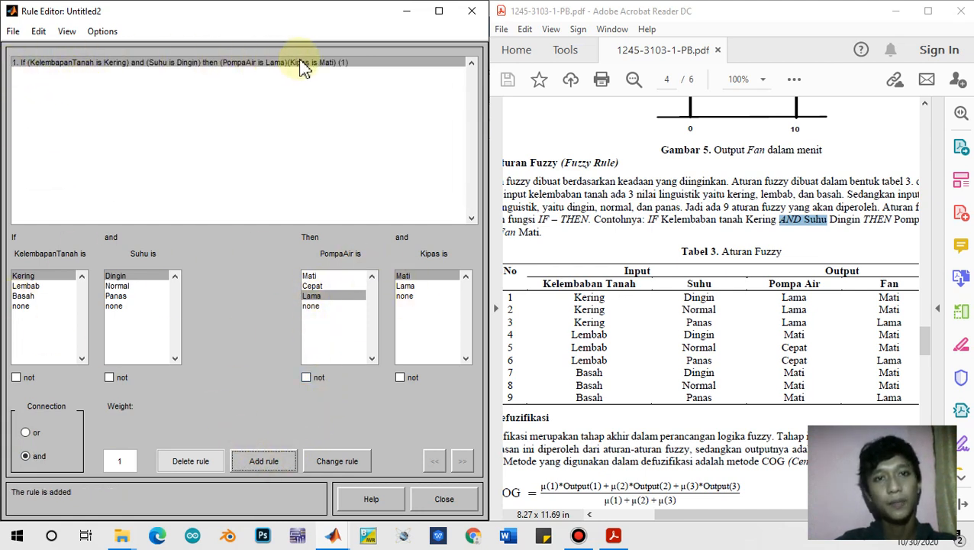
- Add the rule from table row 2: if KelembapanTanah is Kering and Suhu is Normal, then PompaAir is Lama and Kipas is Mati
drag(576, 304, 899, 308)
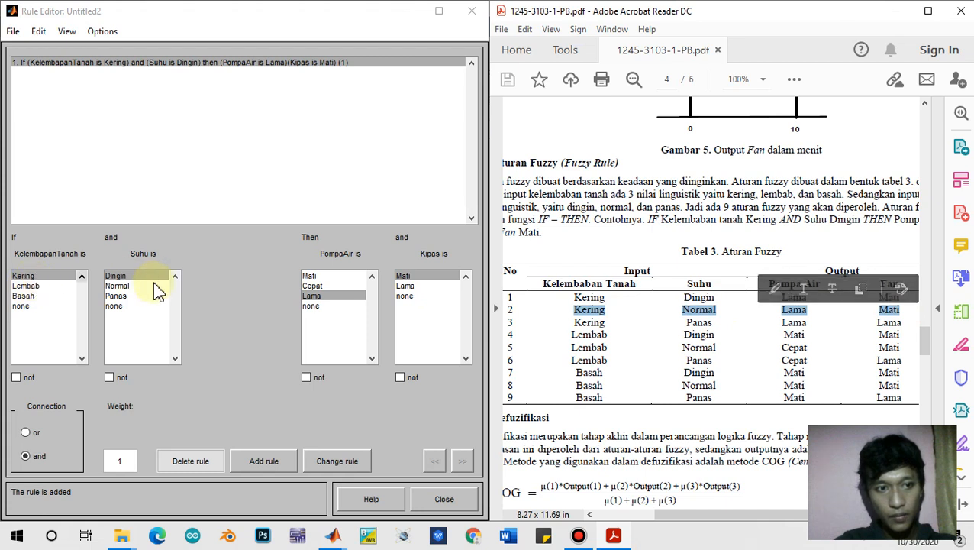
click(130, 285)
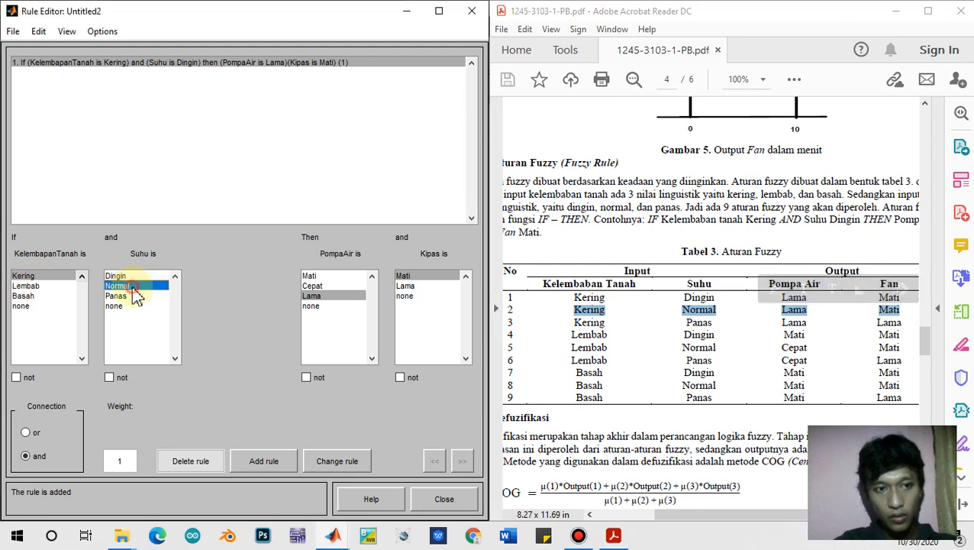
click(336, 297)
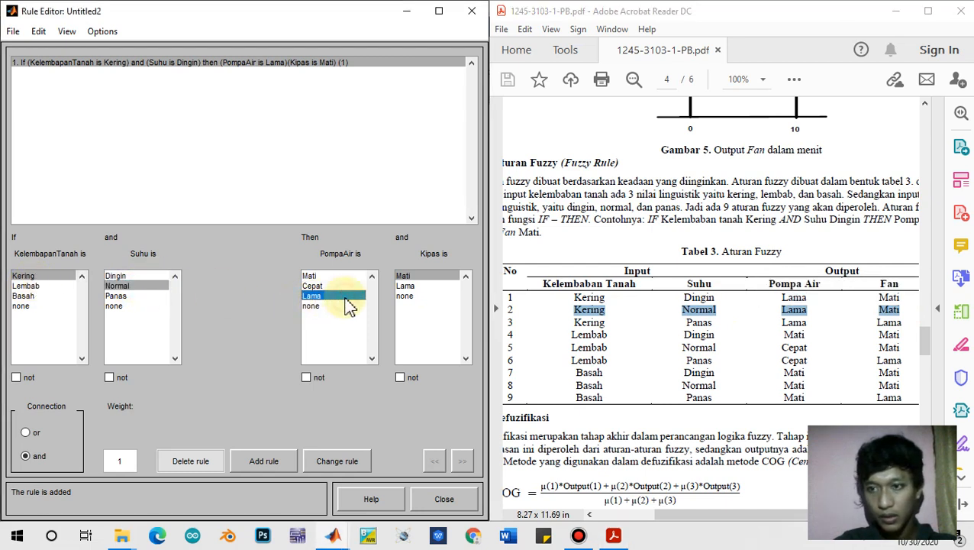
click(418, 276)
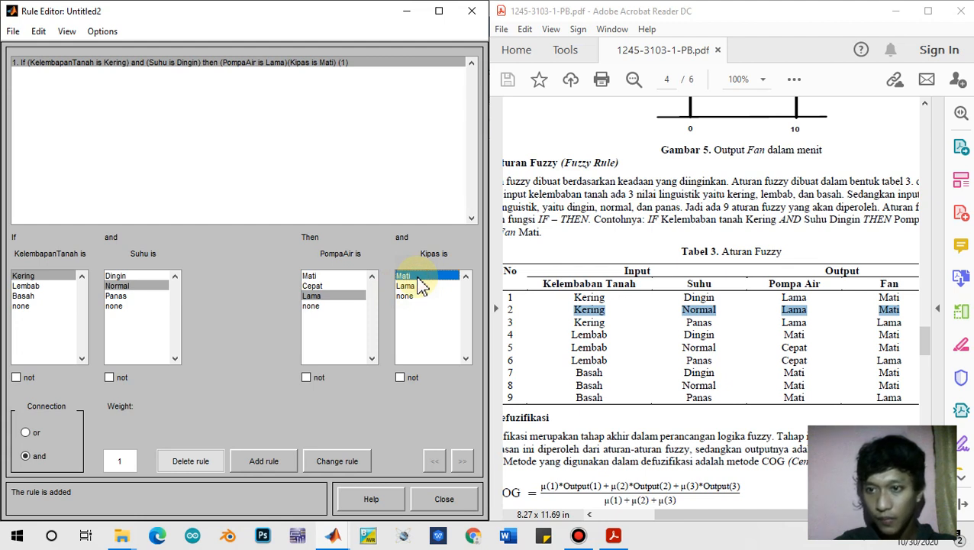
click(263, 461)
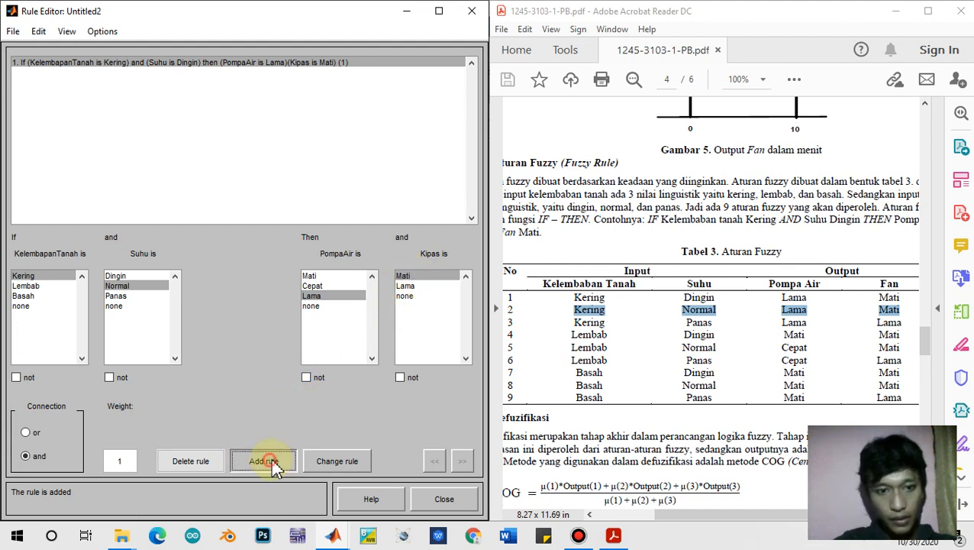
- Add the rule from table row 3: if KelembapanTanah is Kering and Suhu is Panas, then PompaAir is Lama and Kipas is Lama
drag(574, 322, 892, 314)
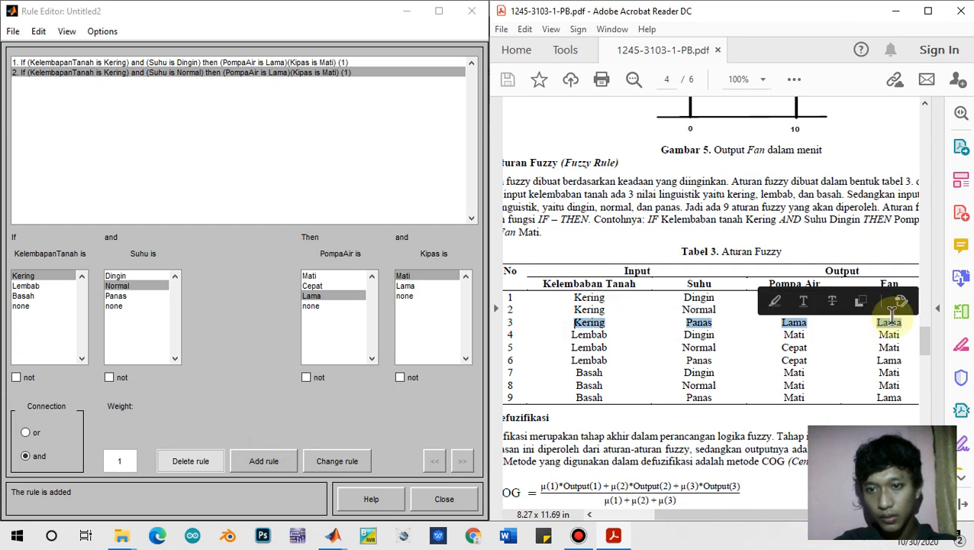
click(139, 296)
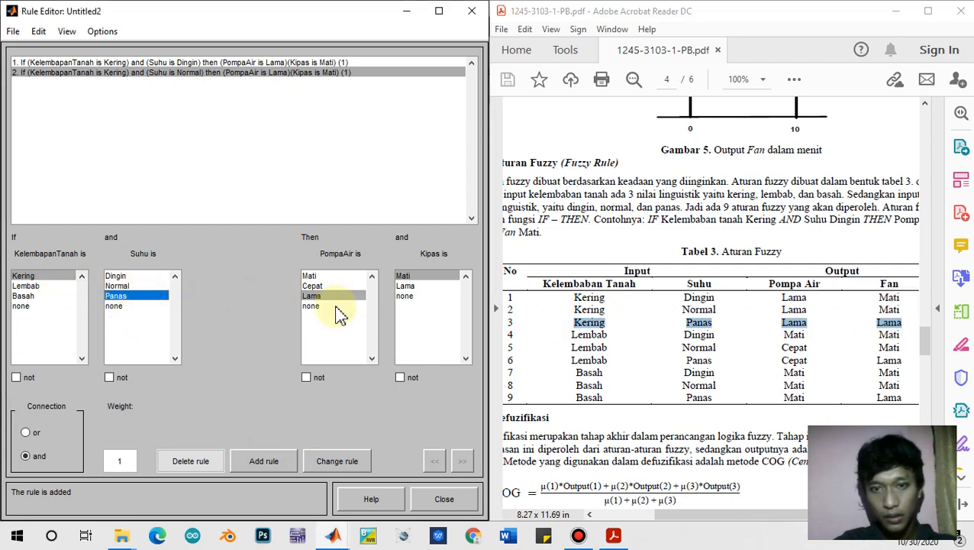
click(405, 286)
click(284, 461)
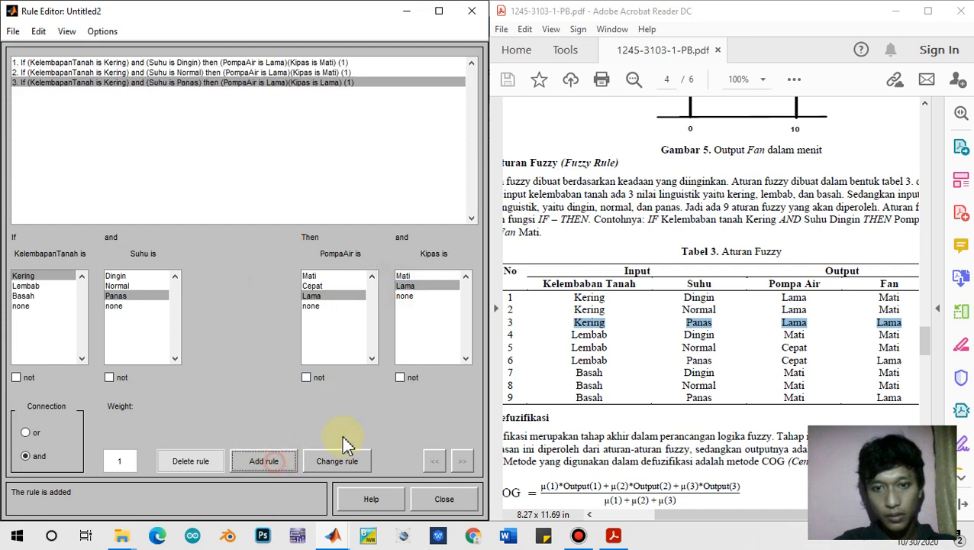
- Add the rule from table row 4: if KelembapanTanah is Lembab and Suhu is Dingin, then PompaAir is Mati and Kipas is Mati
click(576, 338)
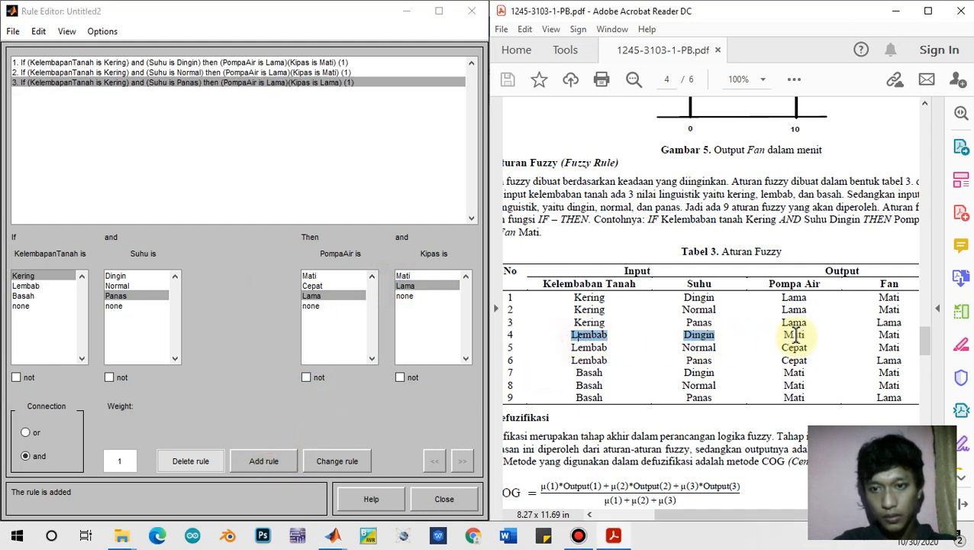
triple_click(905, 332)
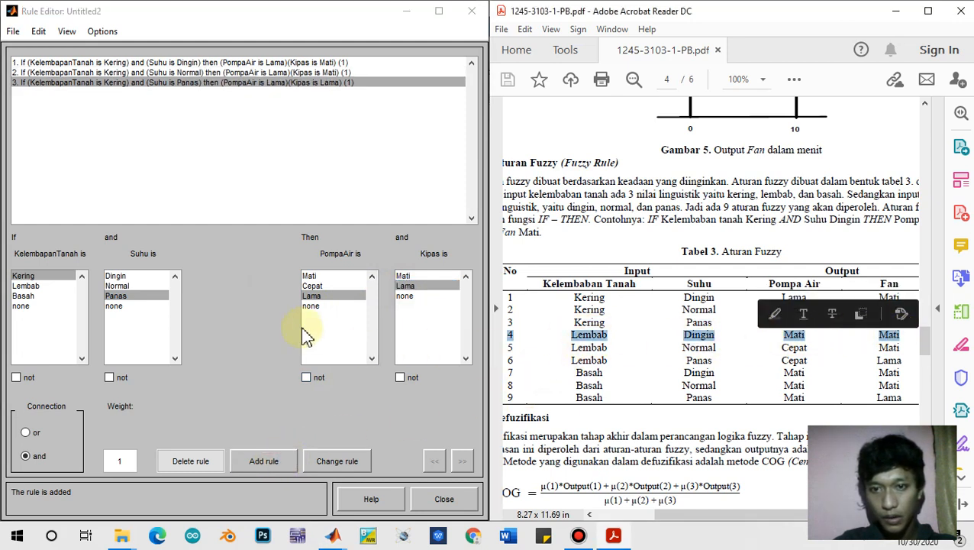
click(26, 286)
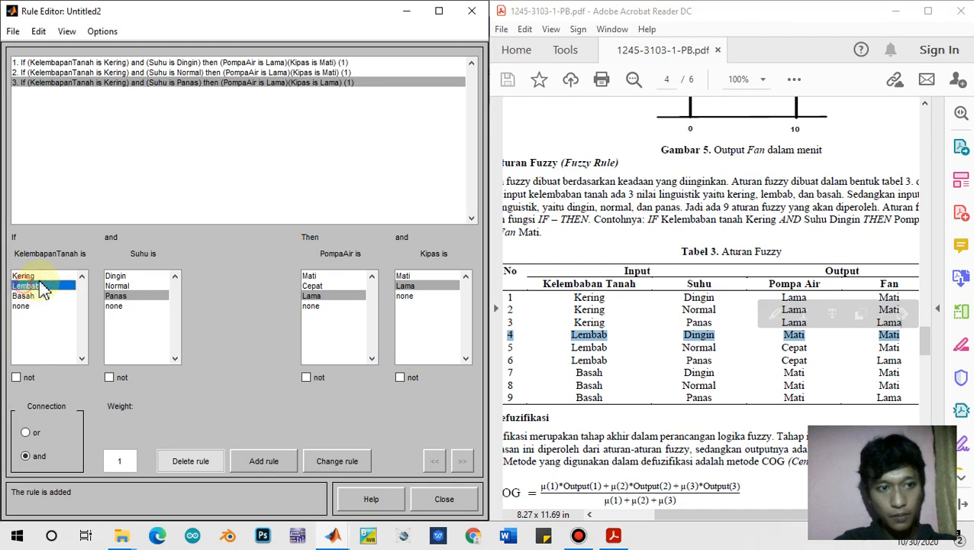
click(145, 277)
click(319, 275)
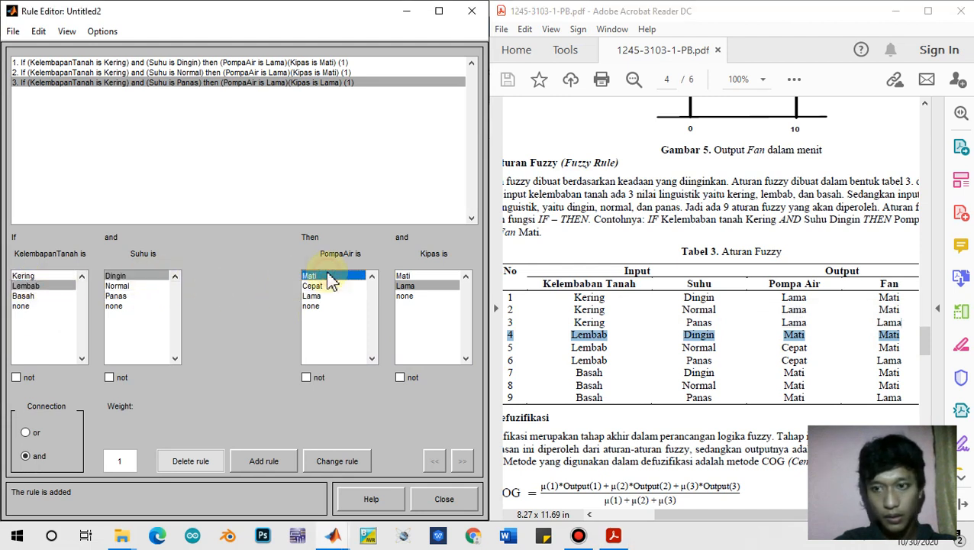
click(403, 276)
click(263, 461)
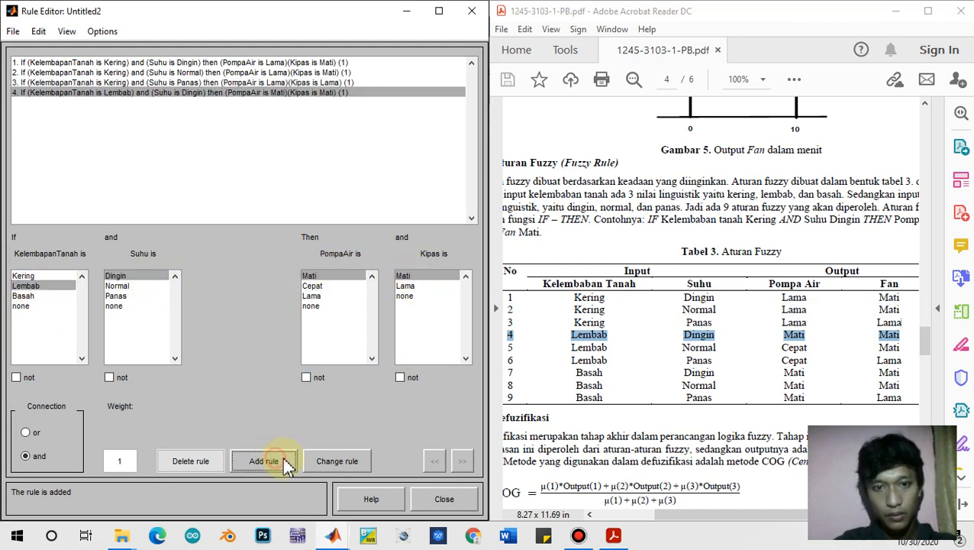
- Add the rule from table row 5: if KelembapanTanah is Lembab and Suhu is Normal, then PompaAir is Cepat and Kipas is Mati
double_click(889, 347)
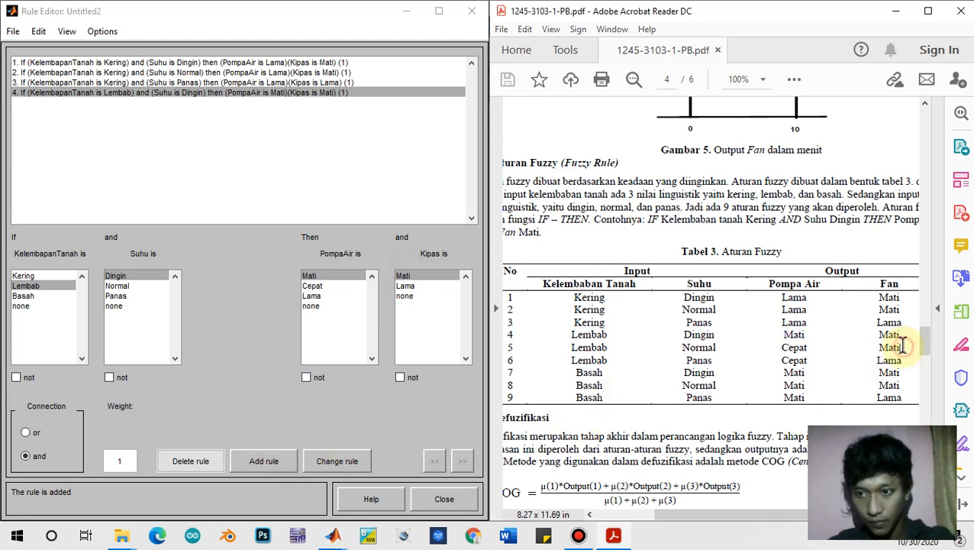
drag(573, 347, 822, 348)
drag(890, 347, 888, 347)
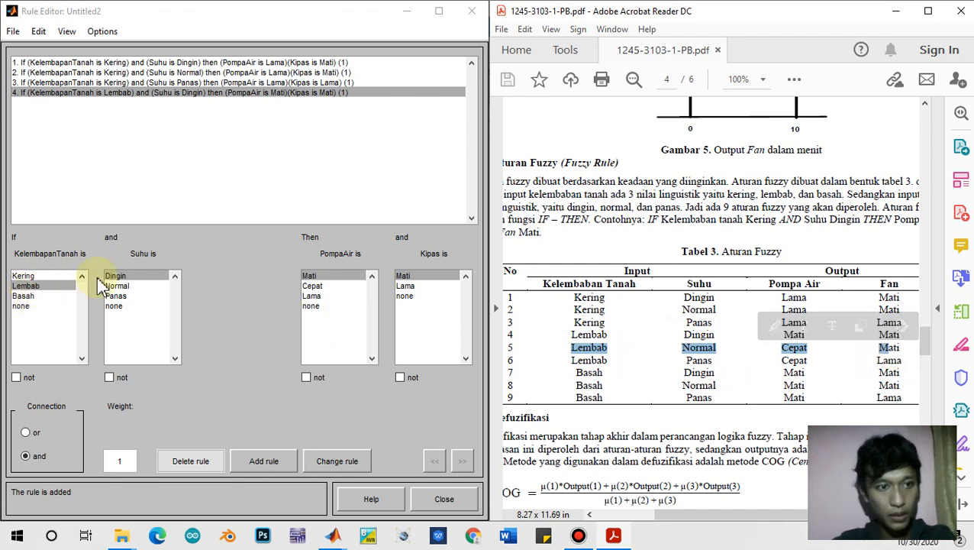
click(119, 286)
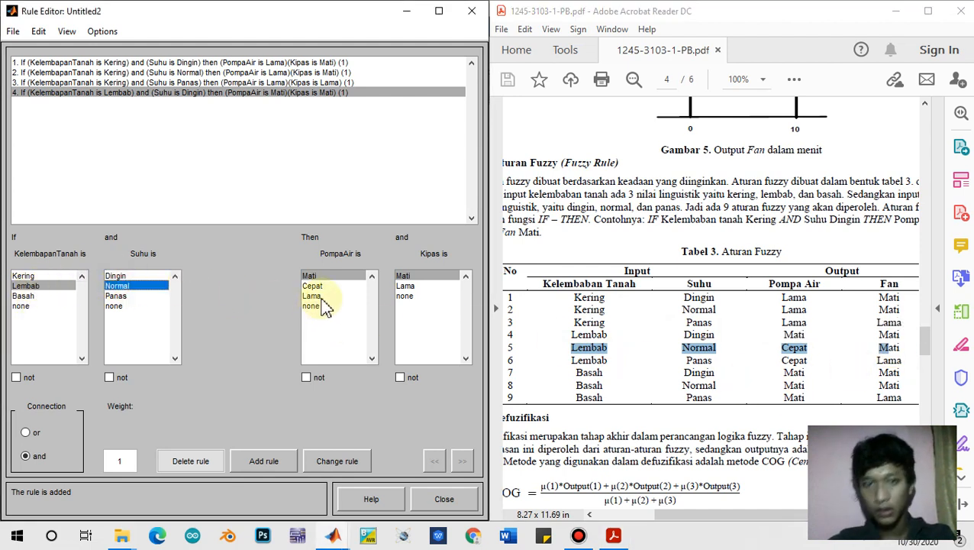
click(316, 286)
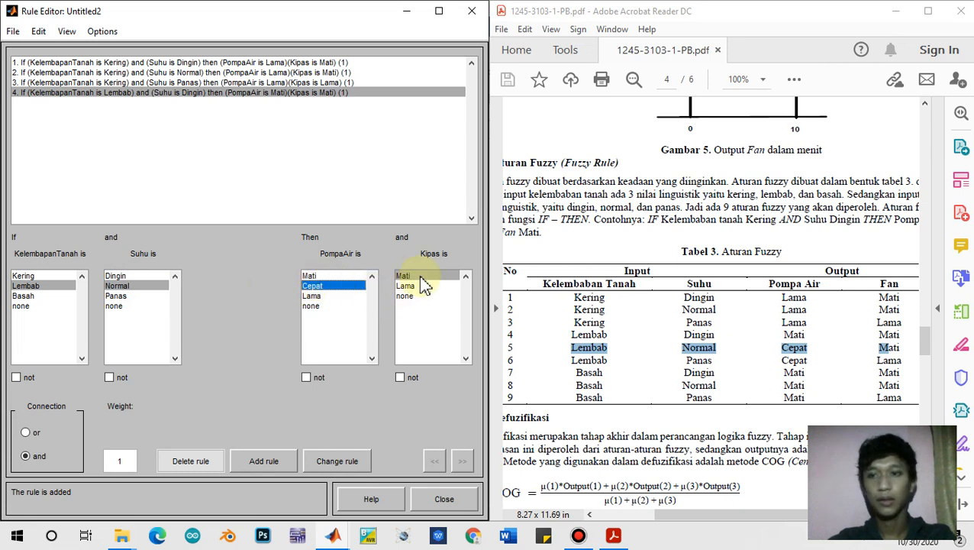
click(263, 462)
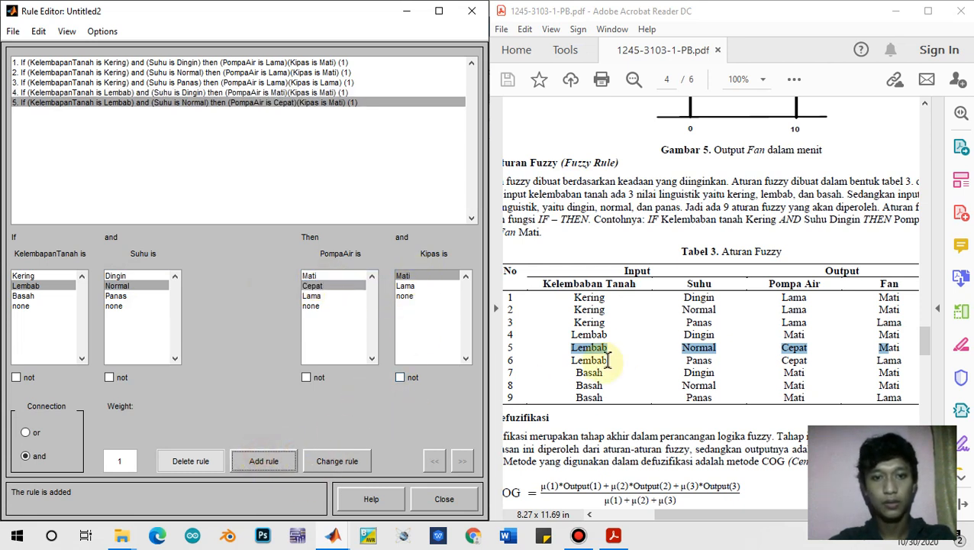
- Add the rule from table row 6: if KelembapanTanah is Lembab and Suhu is Panas, then PompaAir is Cepat and Kipas is Lama
drag(580, 360, 891, 363)
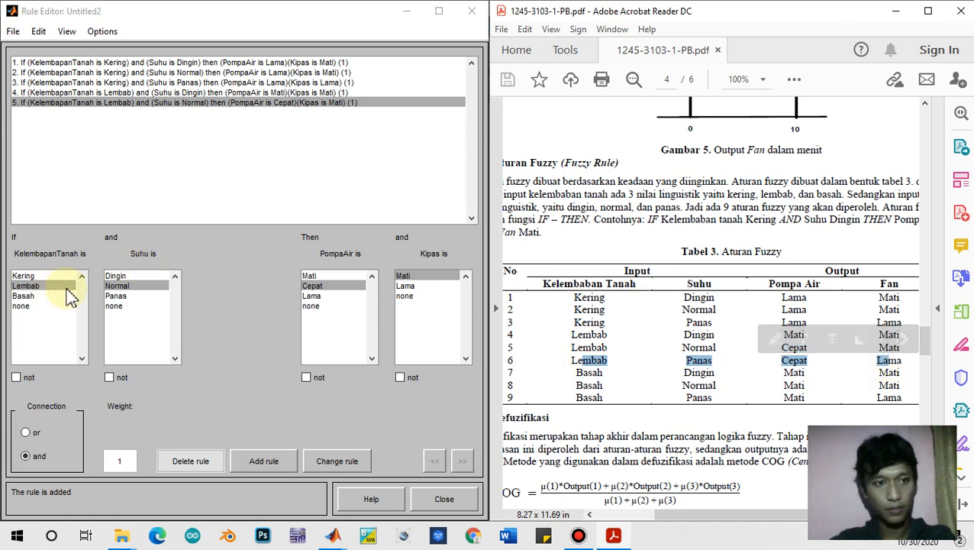
click(117, 296)
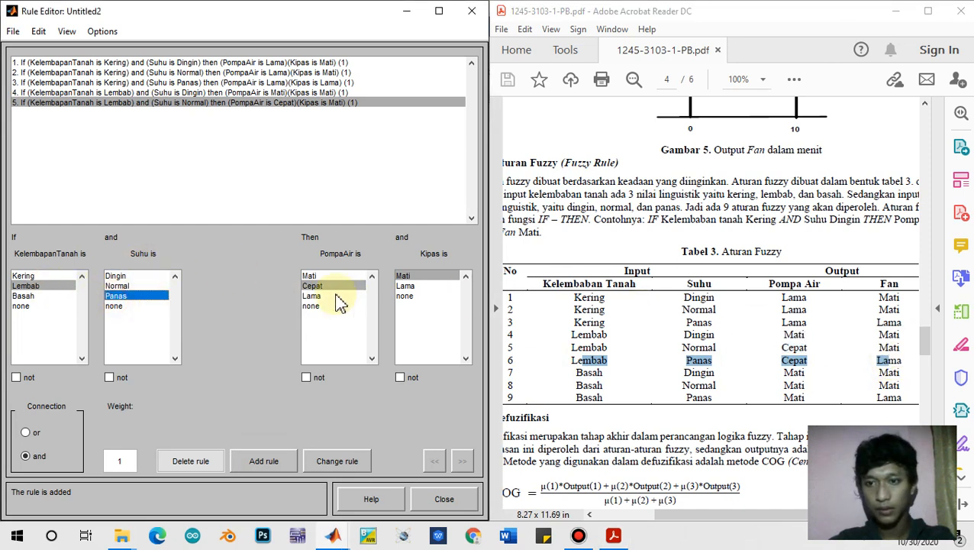
click(409, 288)
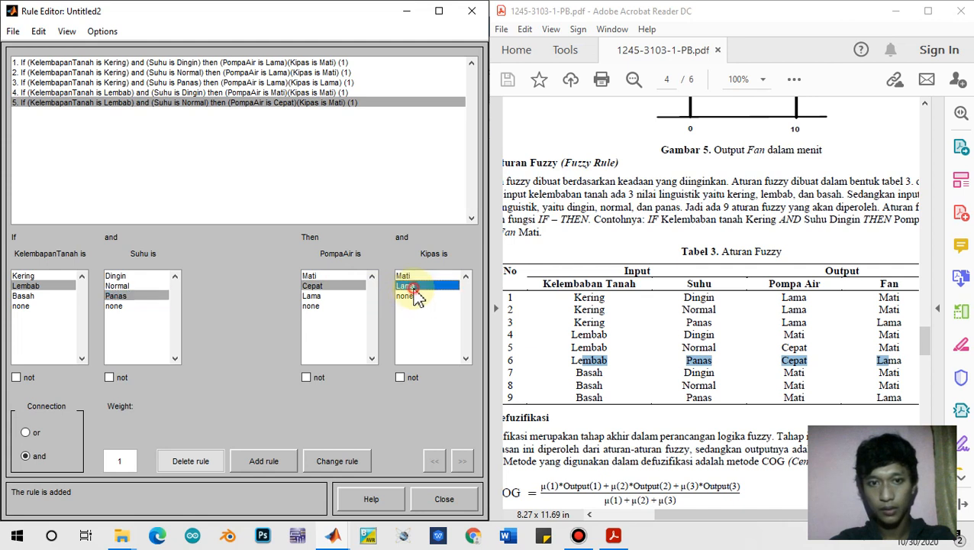
click(300, 458)
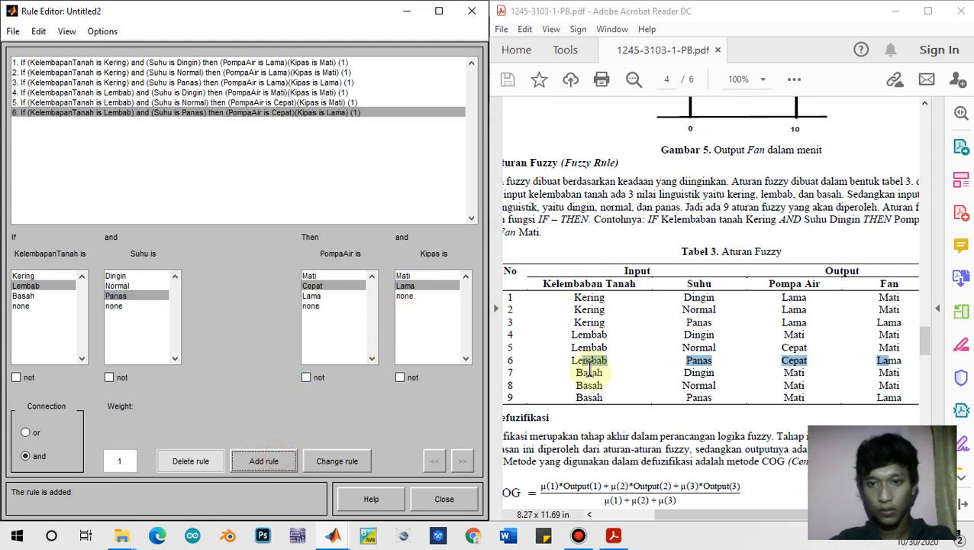
- Add the rule from table row 7: if KelembapanTanah is Basah and Suhu is Dingin, then PompaAir is Mati and Kipas is Mati
drag(576, 372, 897, 373)
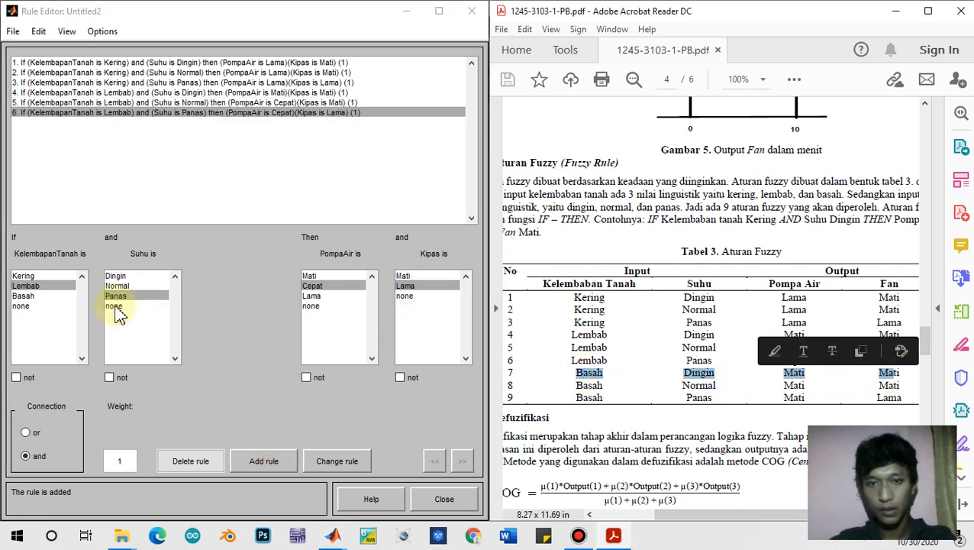
click(24, 296)
click(122, 277)
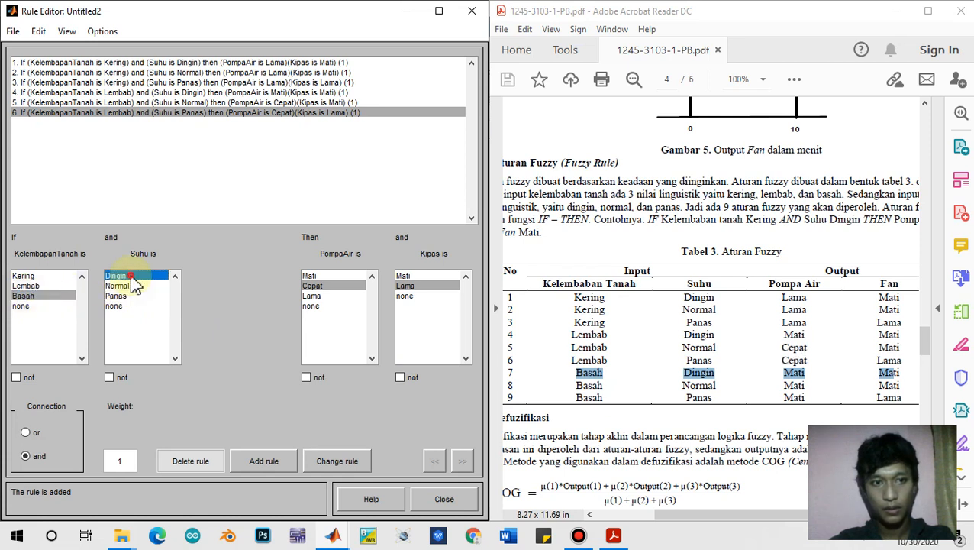
click(333, 277)
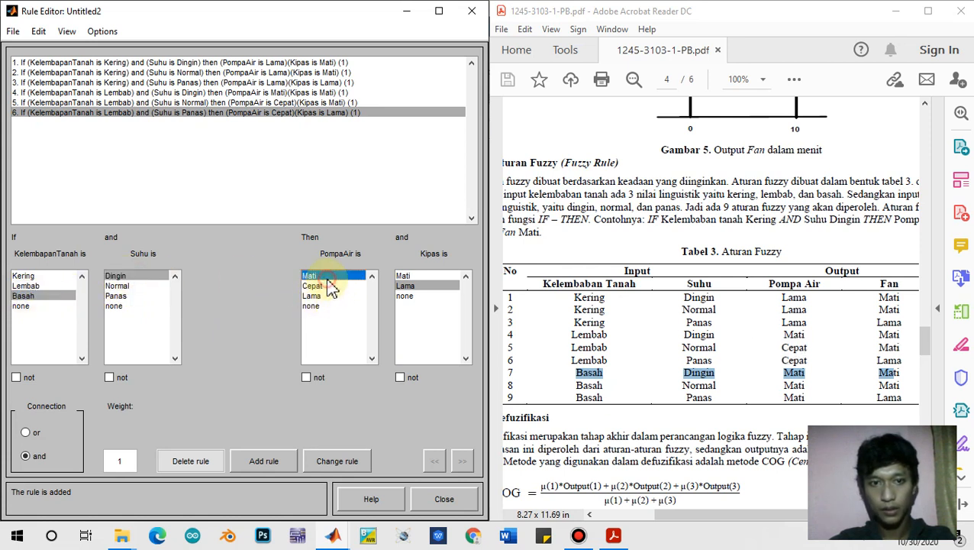
click(405, 277)
click(267, 461)
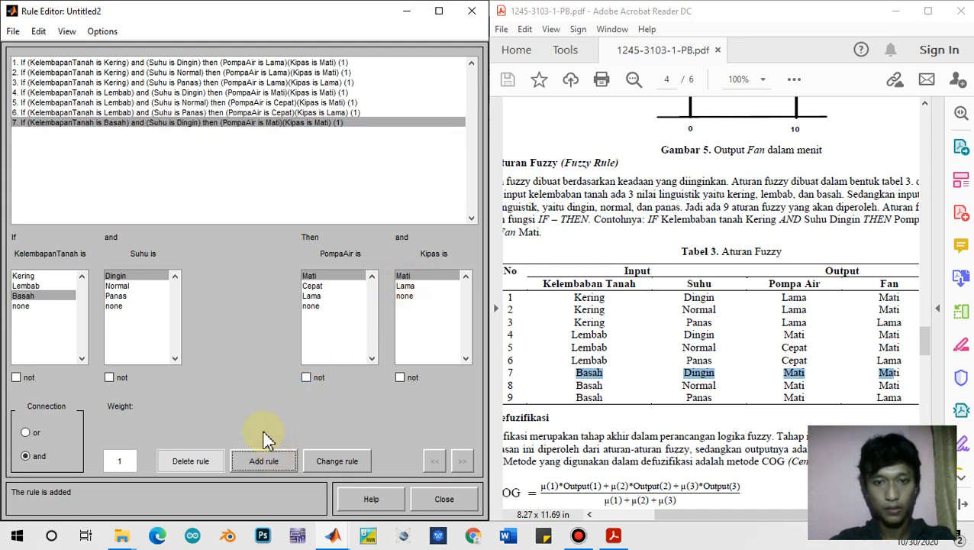
- Add the last two Basah rules: Suhu Normal gives PompaAir Mati, Kipas Mati; Suhu Panas gives PompaAir Mati, Kipas Lama
click(115, 287)
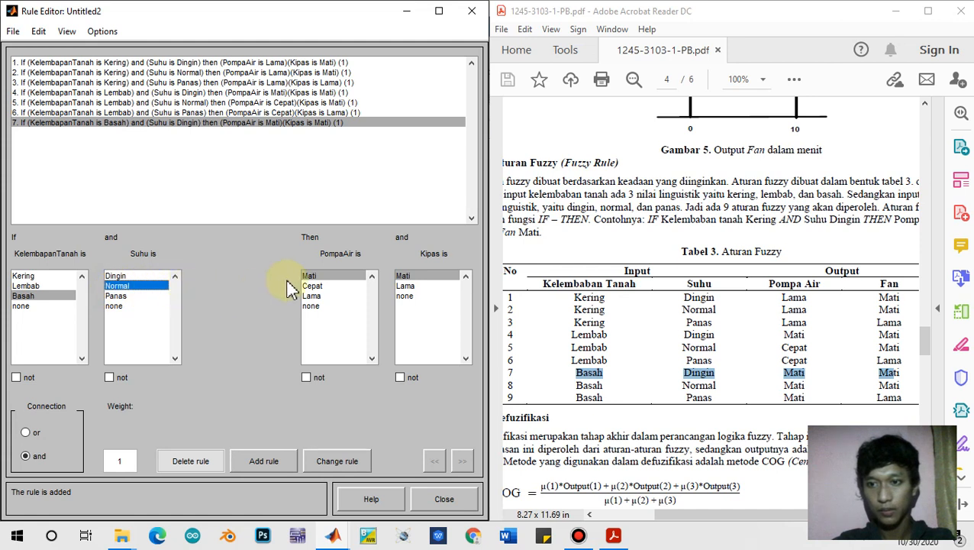
click(273, 462)
click(134, 297)
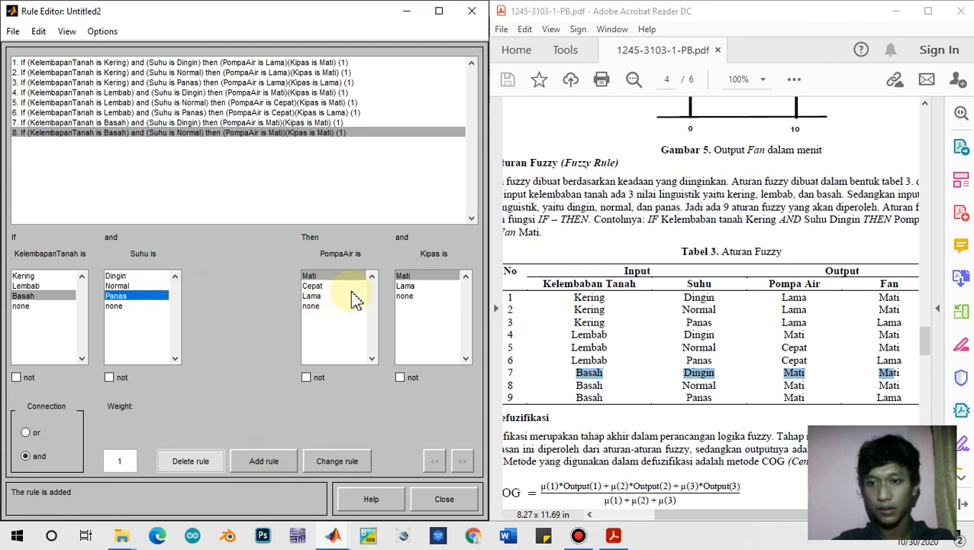
click(411, 288)
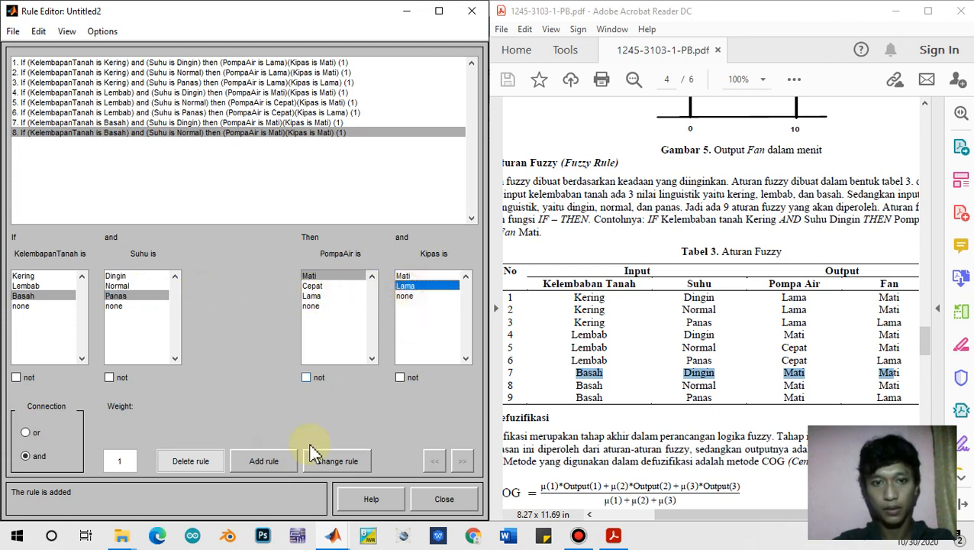
click(269, 460)
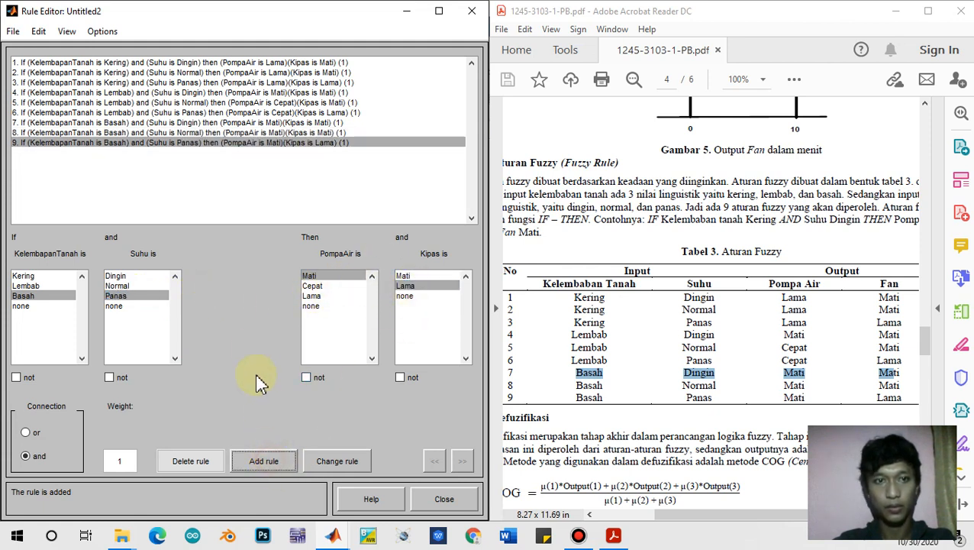
click(55, 72)
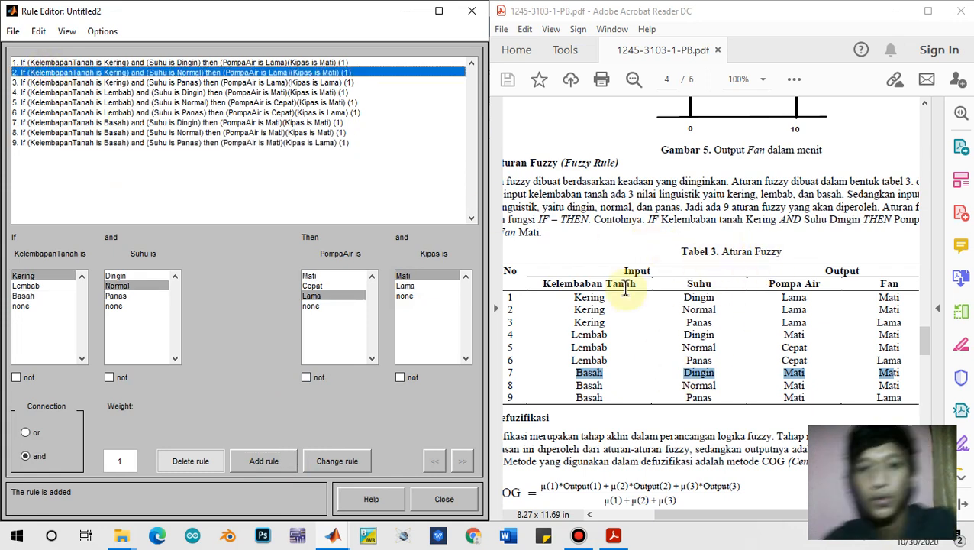
click(277, 183)
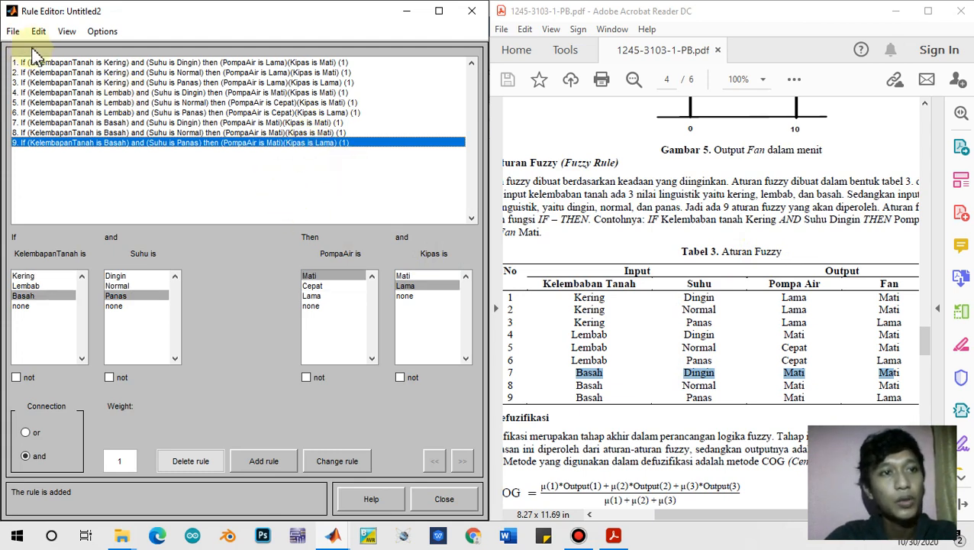
- Export the fuzzy system to the workspace under the variable name FuzzyKendali
click(15, 32)
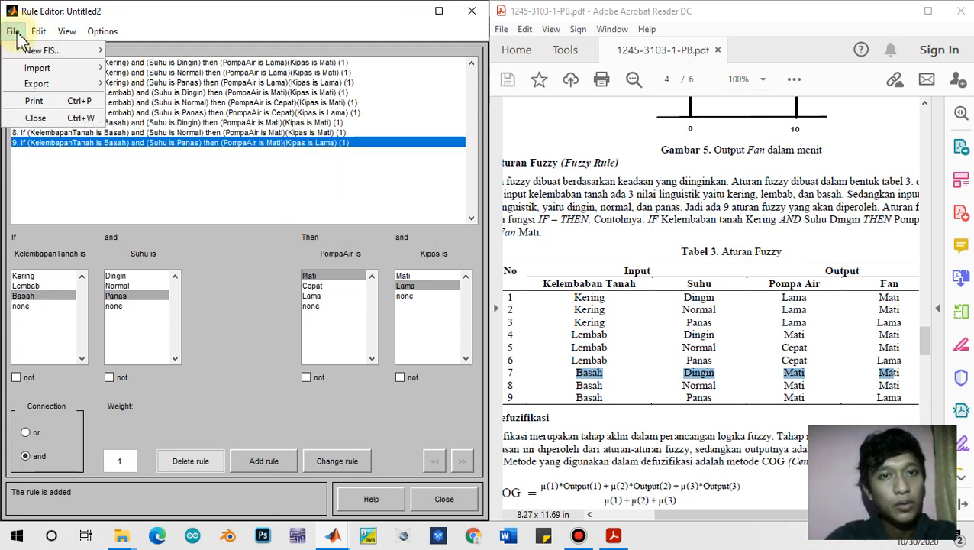
mouse_move(19, 55)
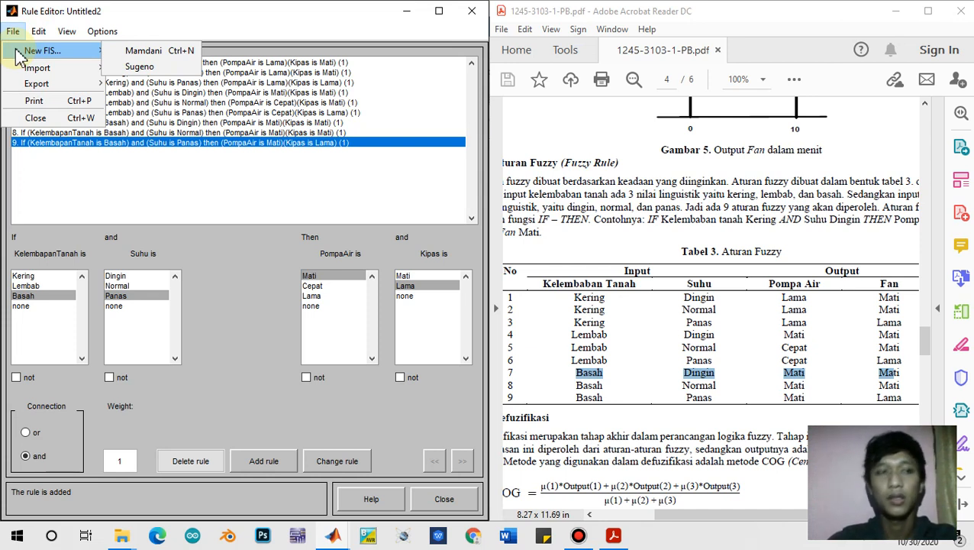
click(54, 84)
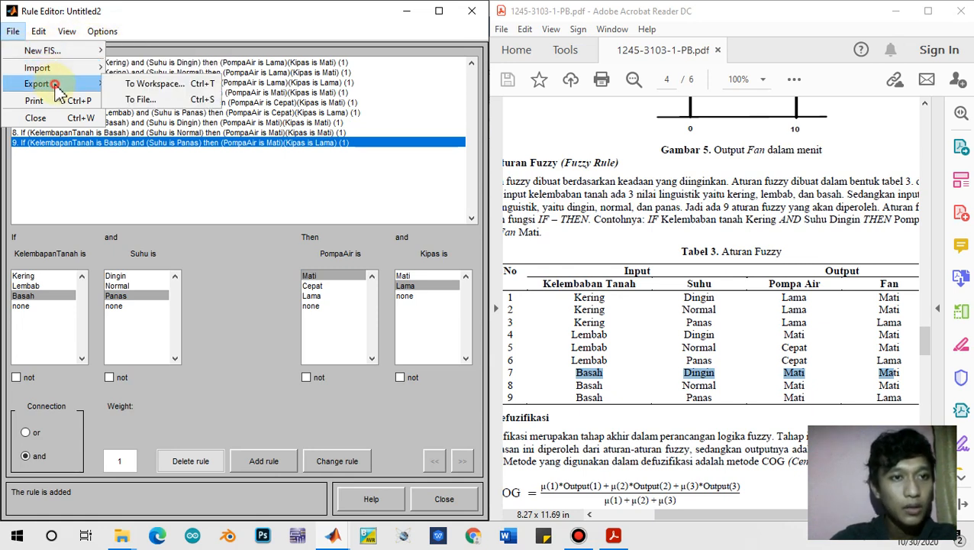
click(156, 84)
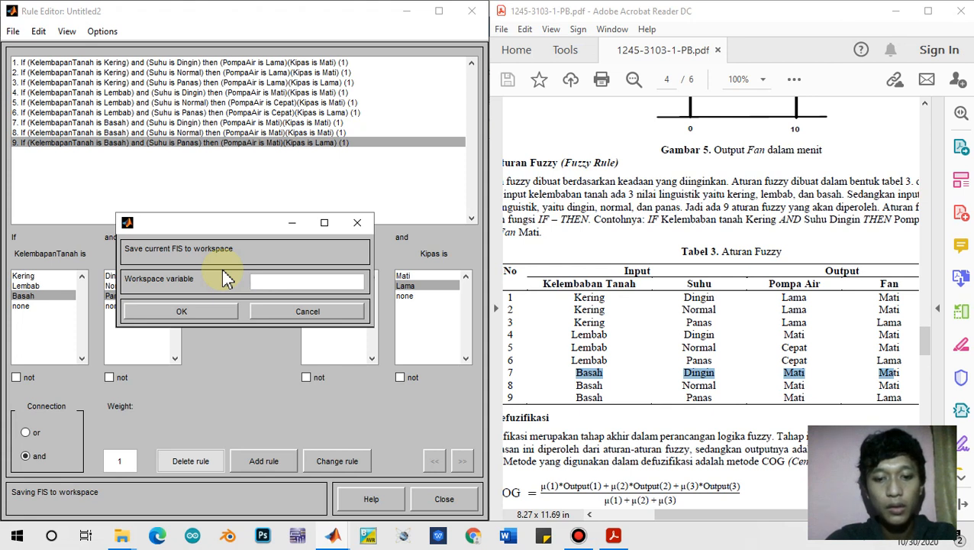
text(Fuzzy)
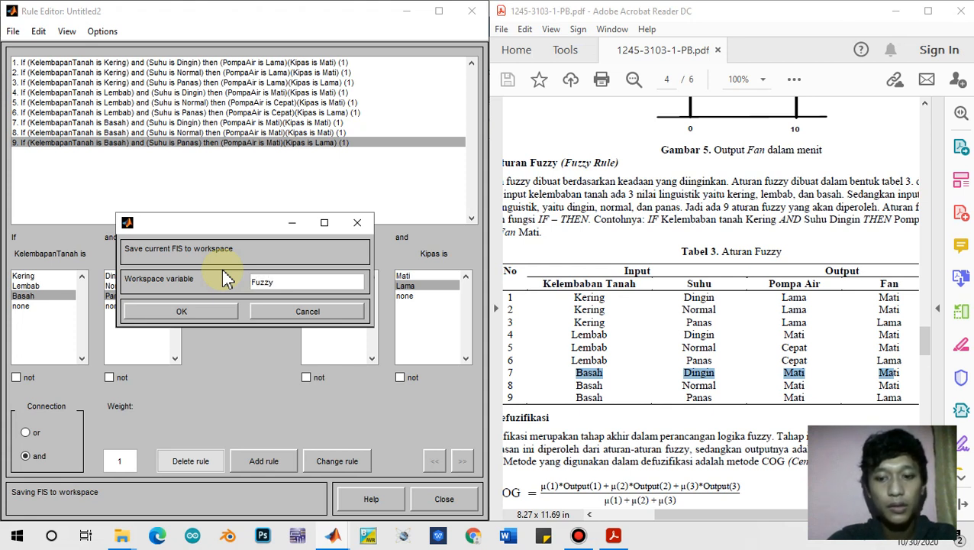
text(K)
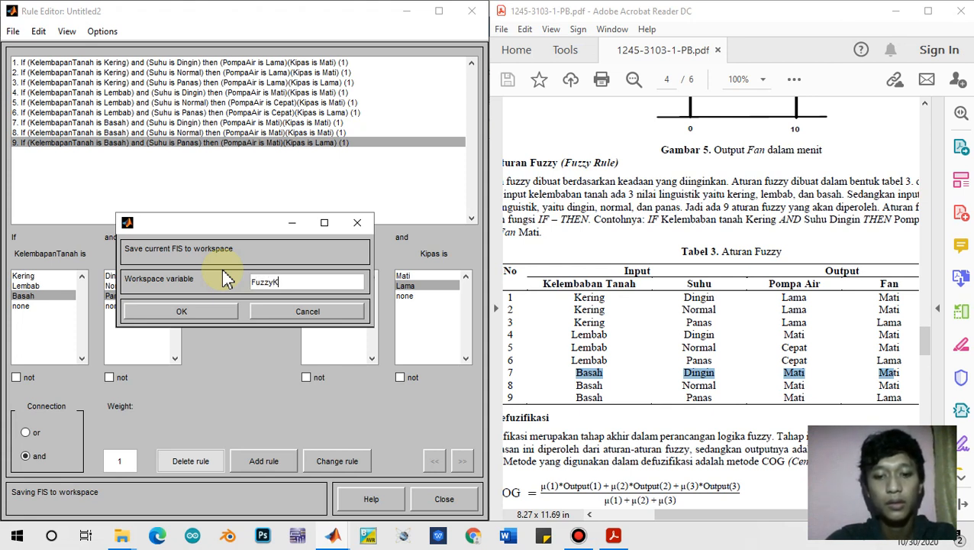
text(endali)
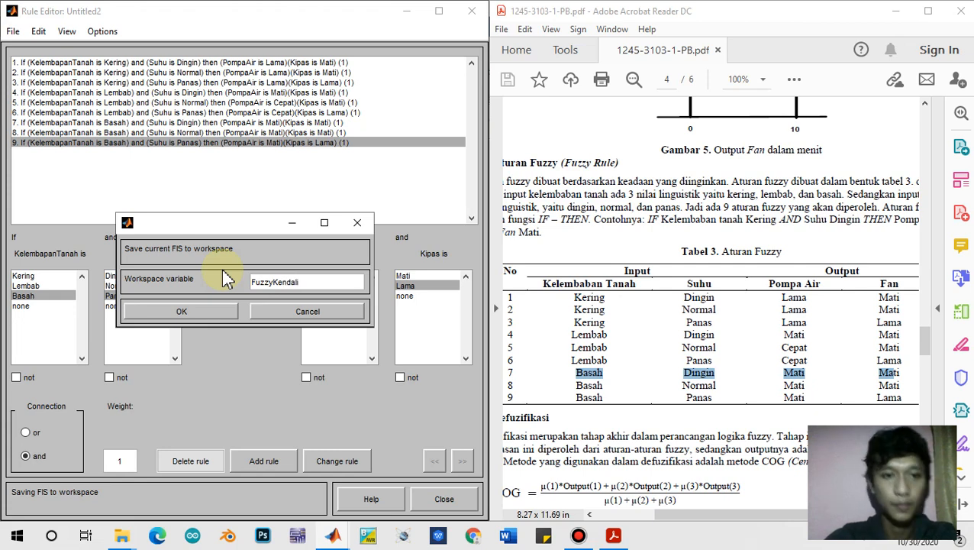
click(182, 312)
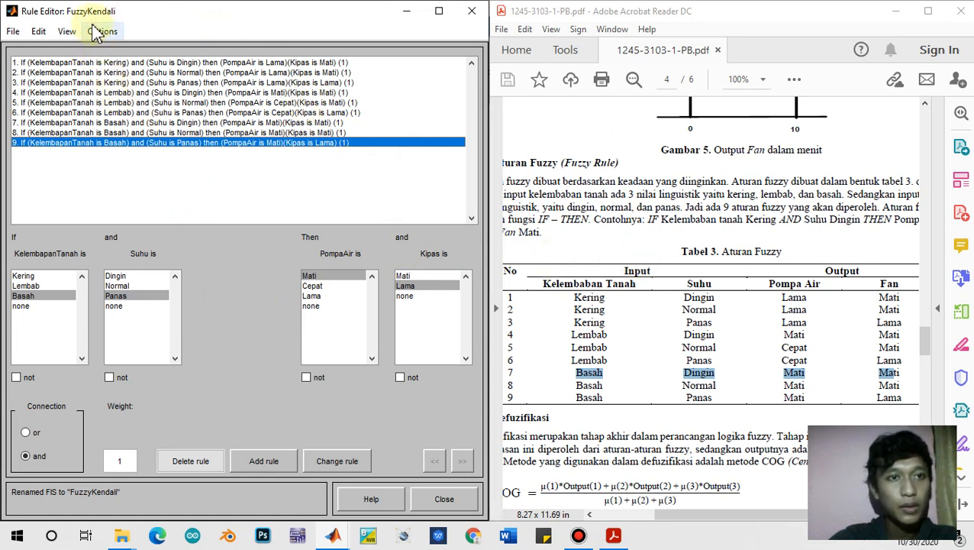
- Show the Rule Viewer beside the paper and highlight the first test's values in the paper's results table
click(66, 34)
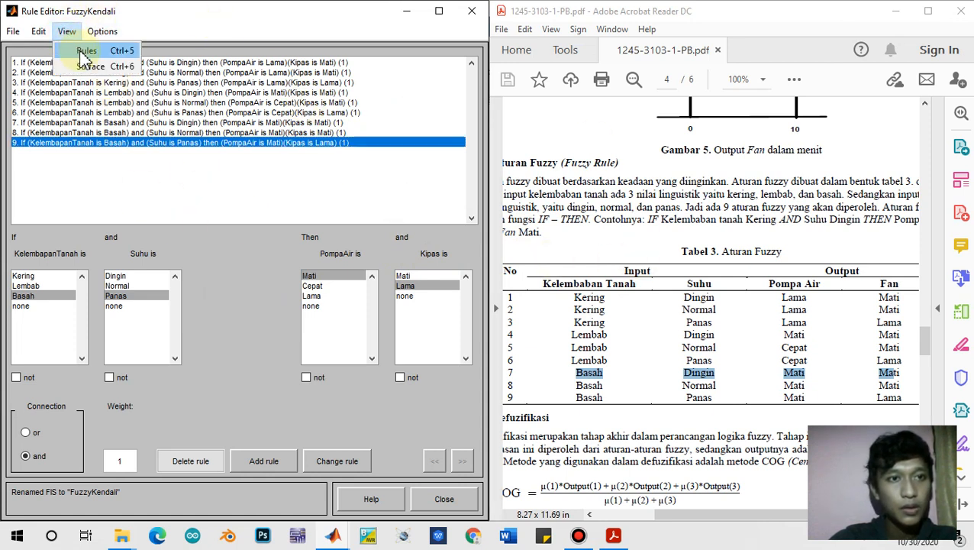
click(82, 51)
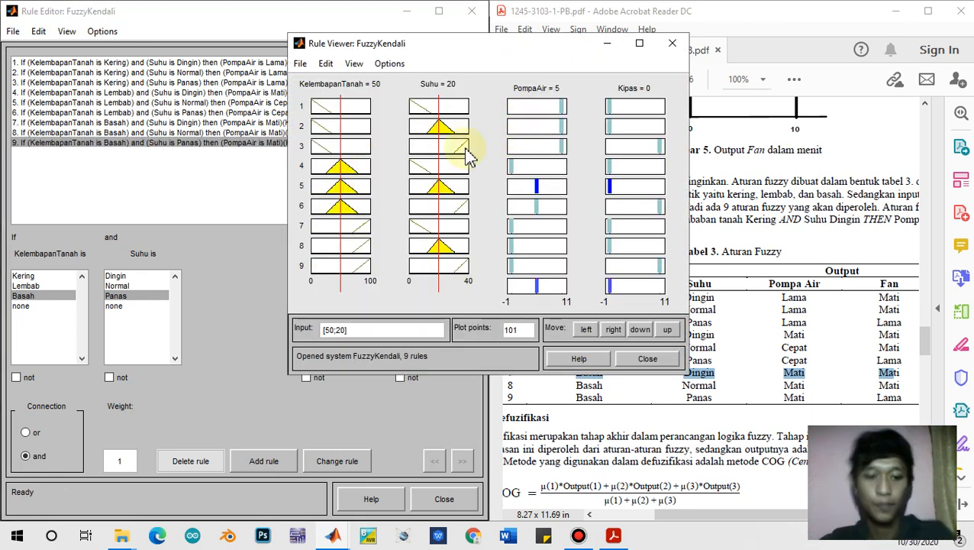
key(super+Left)
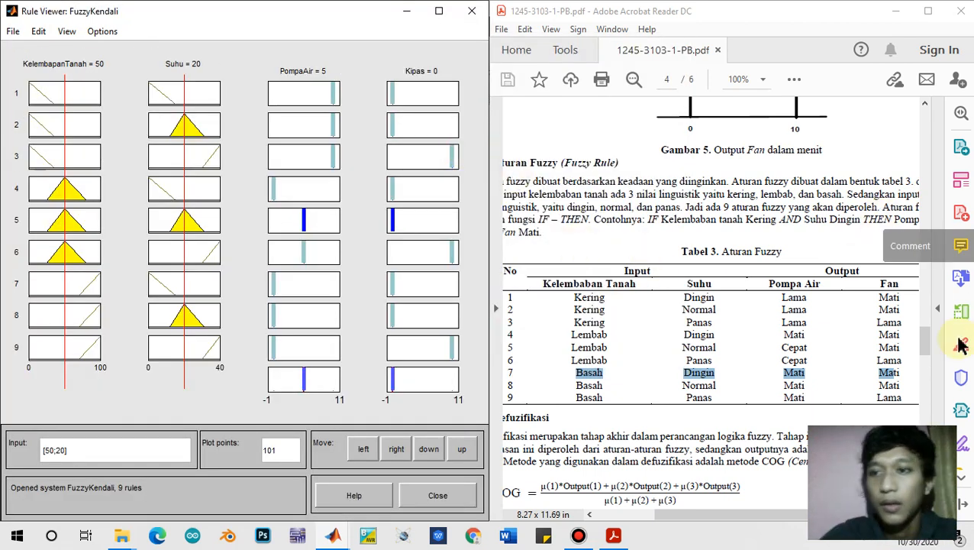
drag(930, 339, 920, 375)
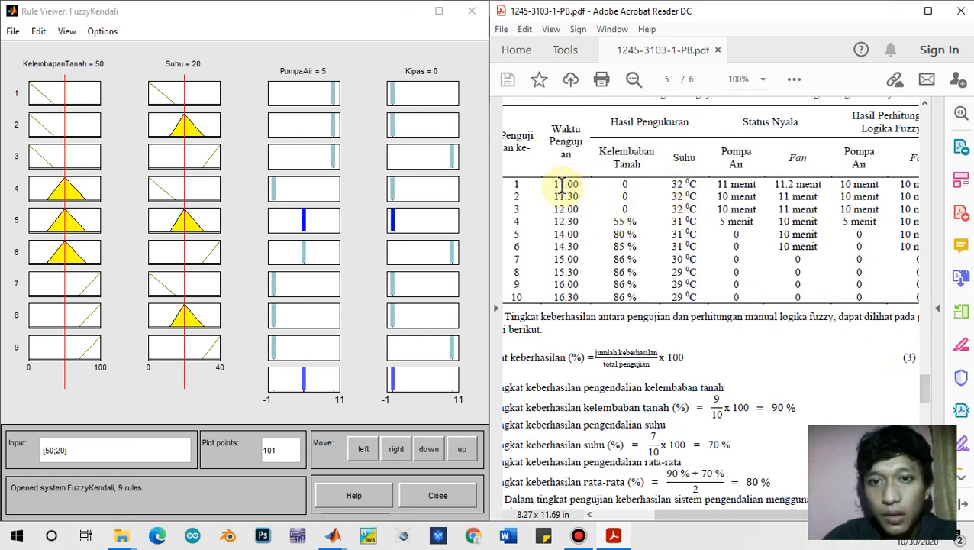
drag(622, 184, 879, 185)
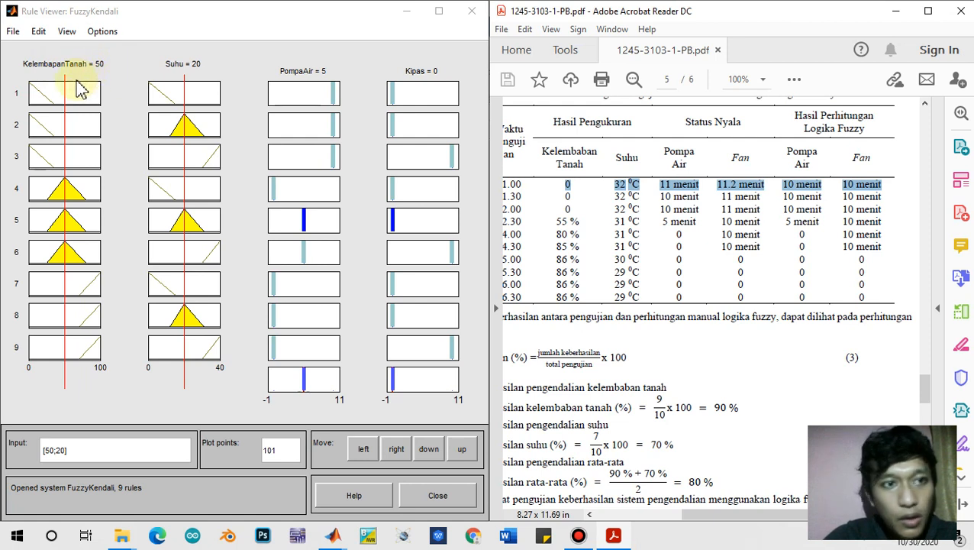
- Evaluate the rules for the first test by setting KelembapanTanah to 0 and Suhu to 32
drag(67, 88, 26, 88)
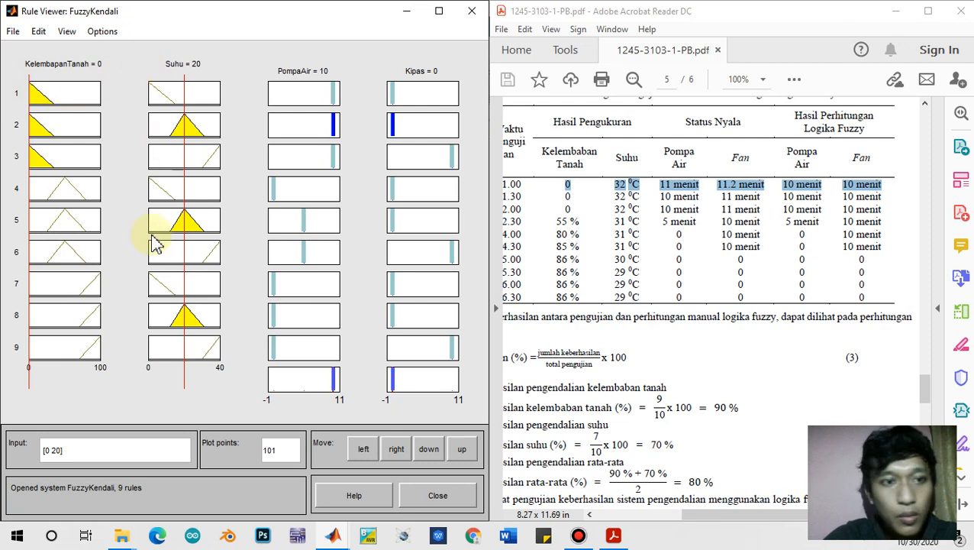
click(58, 450)
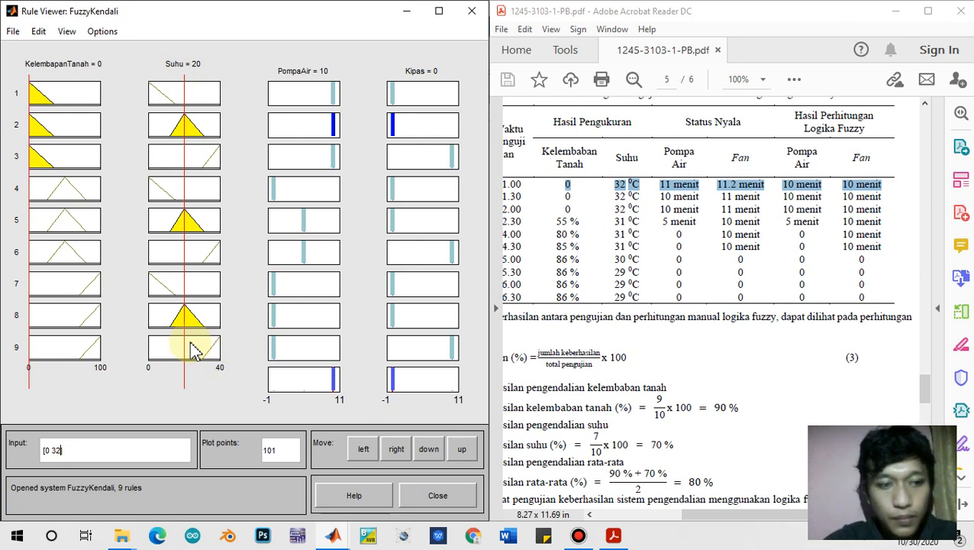
text(32)
key(Return)
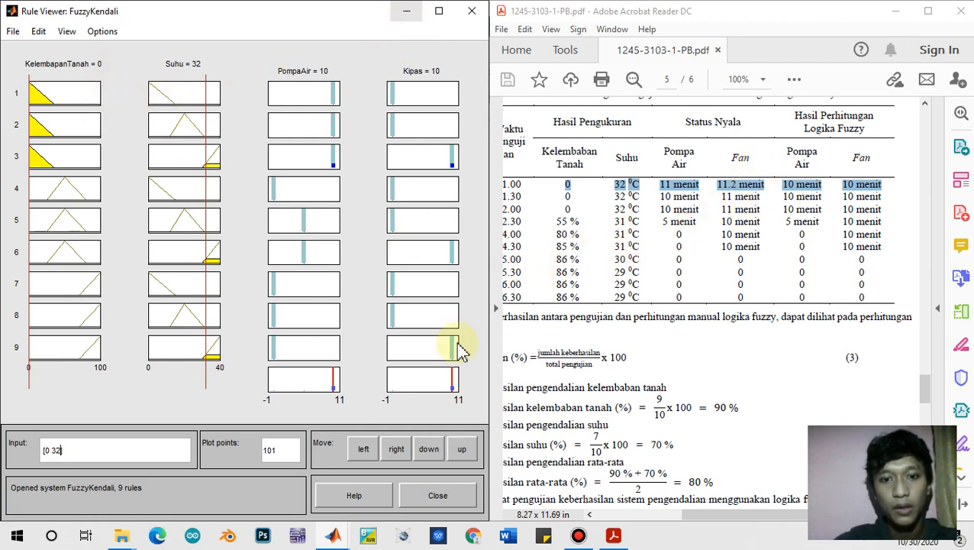
- Close the Rule Viewer and Rule Editor, and minimize the remaining fuzzy editors to return to the main MATLAB window
click(437, 495)
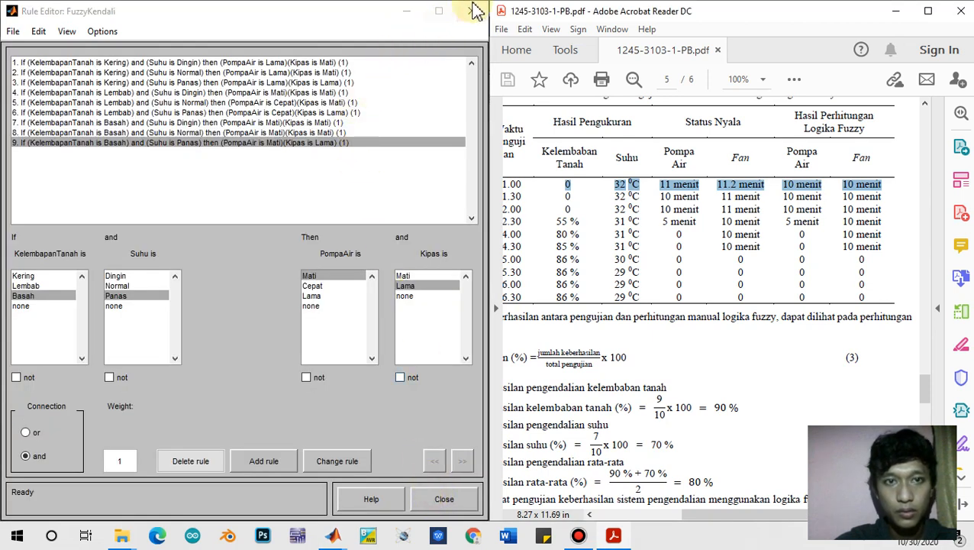
click(456, 504)
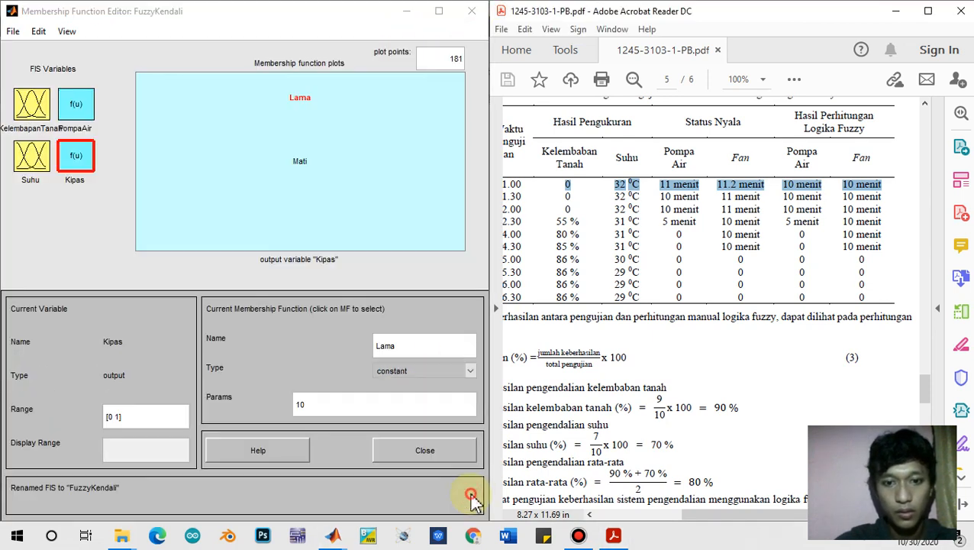
click(405, 14)
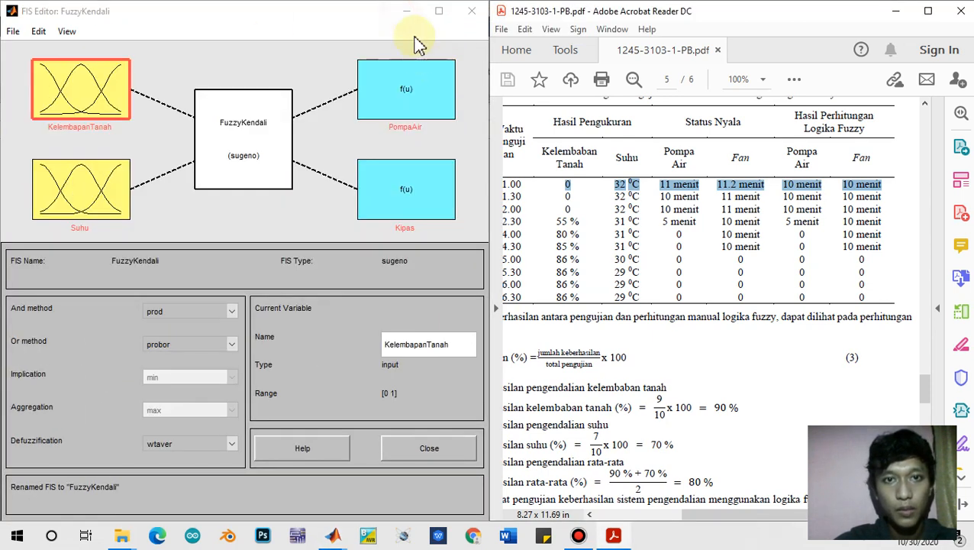
click(416, 12)
click(375, 219)
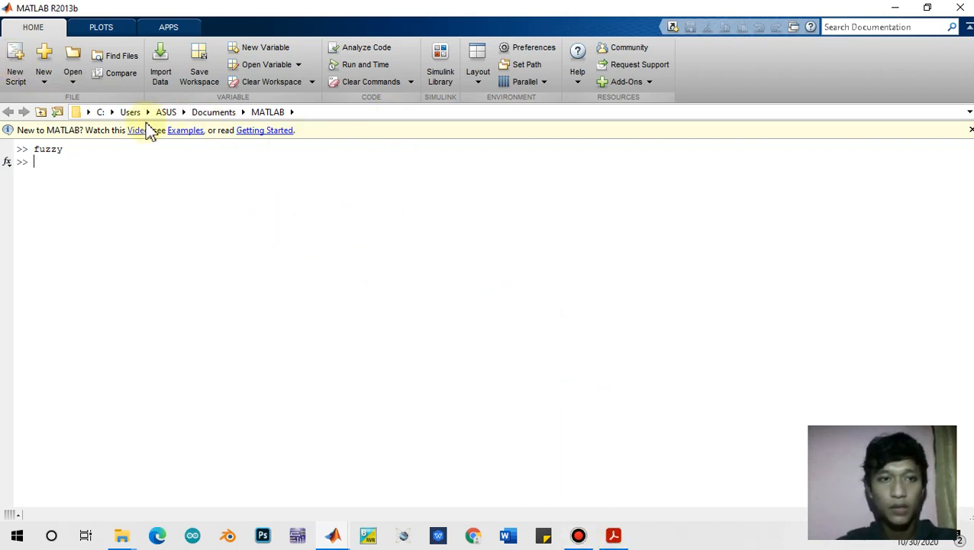
- Create a blank Simulink model in a maximized window with the Model Browser hidden
click(42, 81)
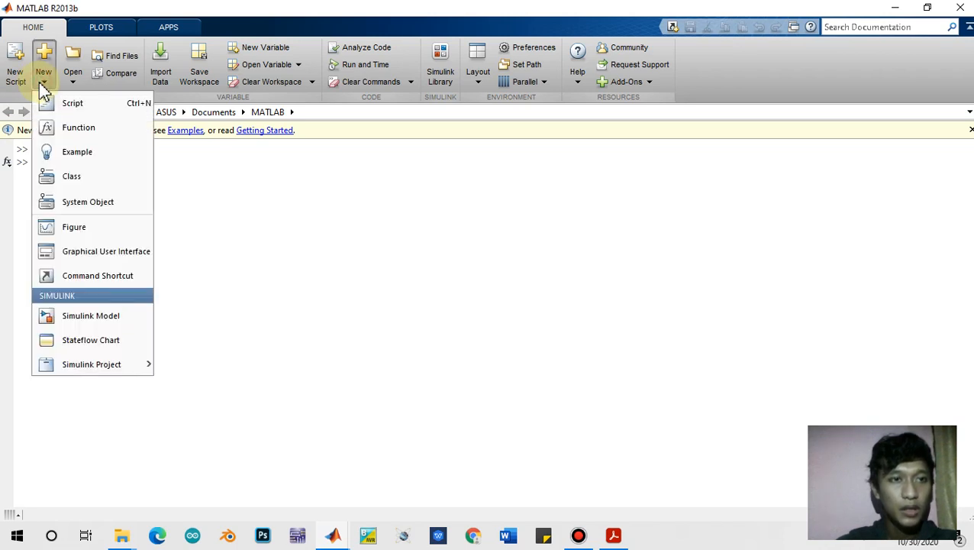
click(113, 315)
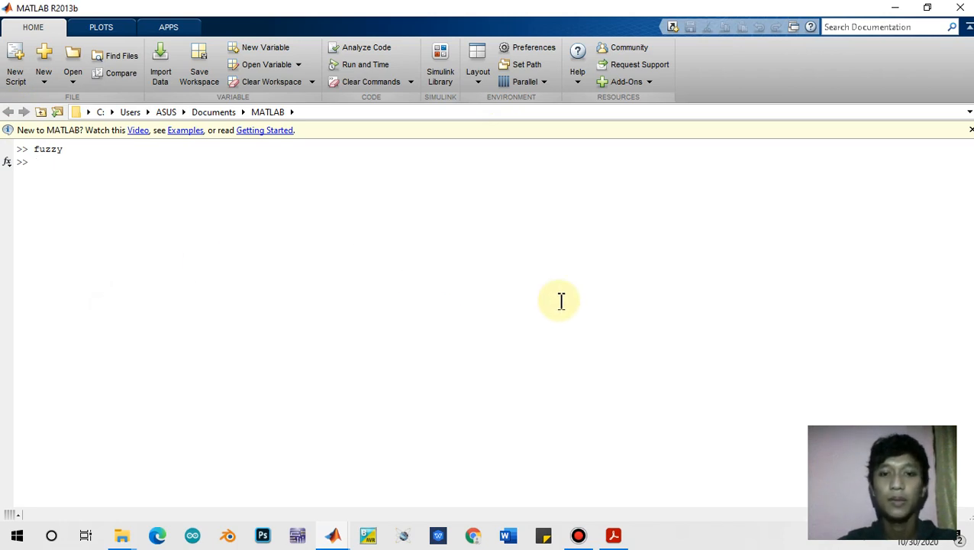
click(614, 536)
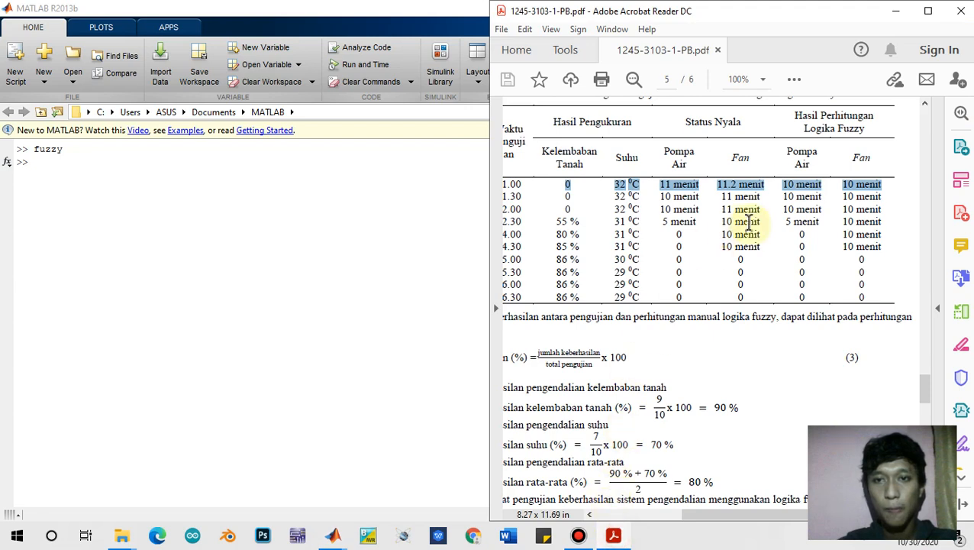
drag(924, 391, 888, 347)
click(321, 289)
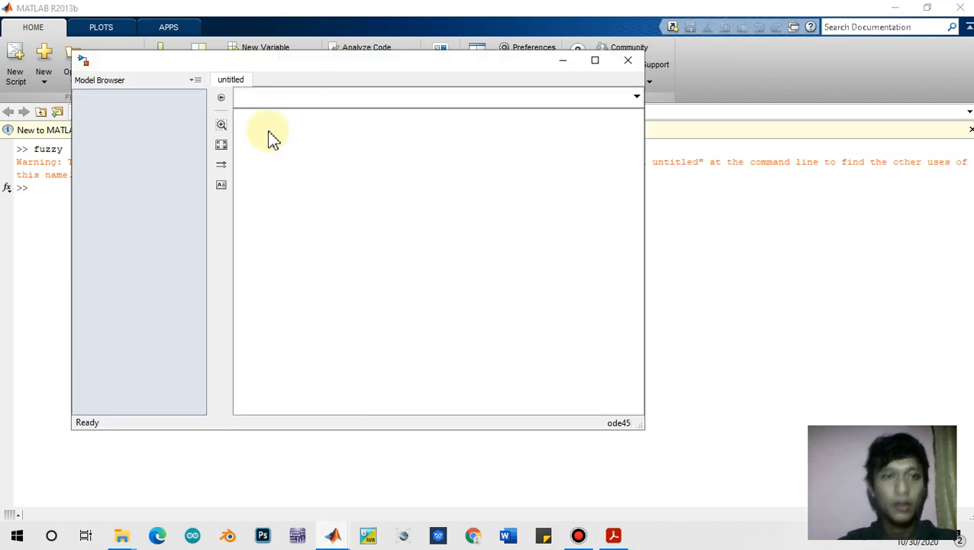
click(595, 61)
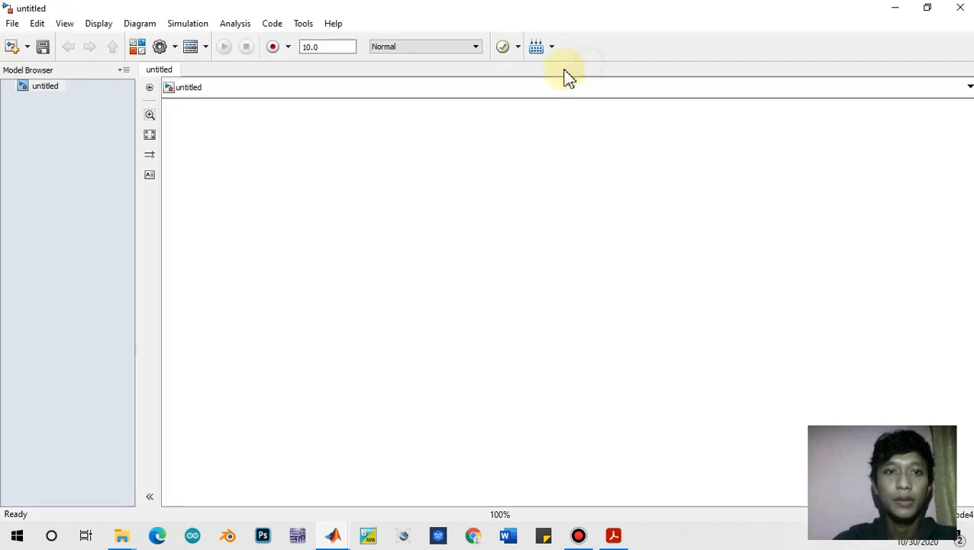
click(123, 71)
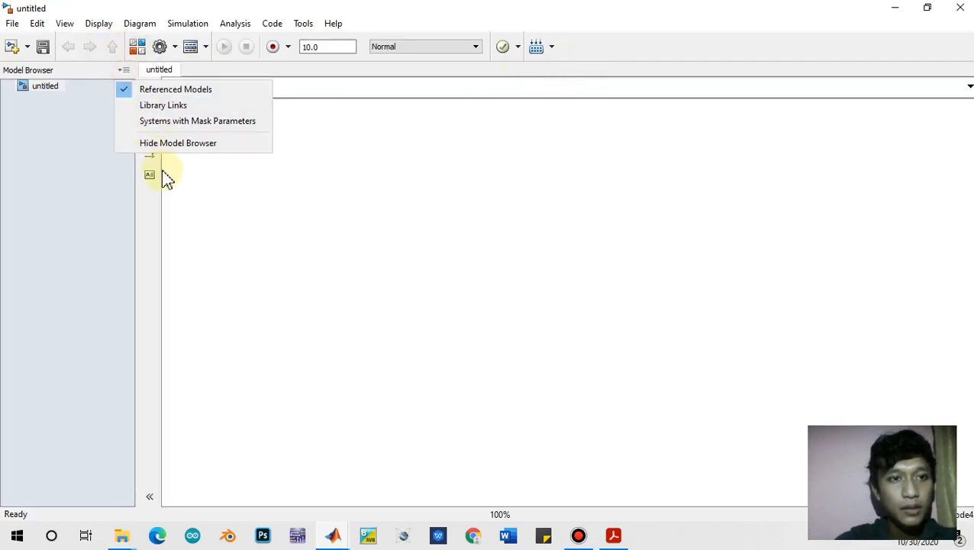
click(162, 145)
- Add a Fuzzy Logic Controller with Ruleviewer block from the Fuzzy Logic Toolbox library to the model
click(136, 47)
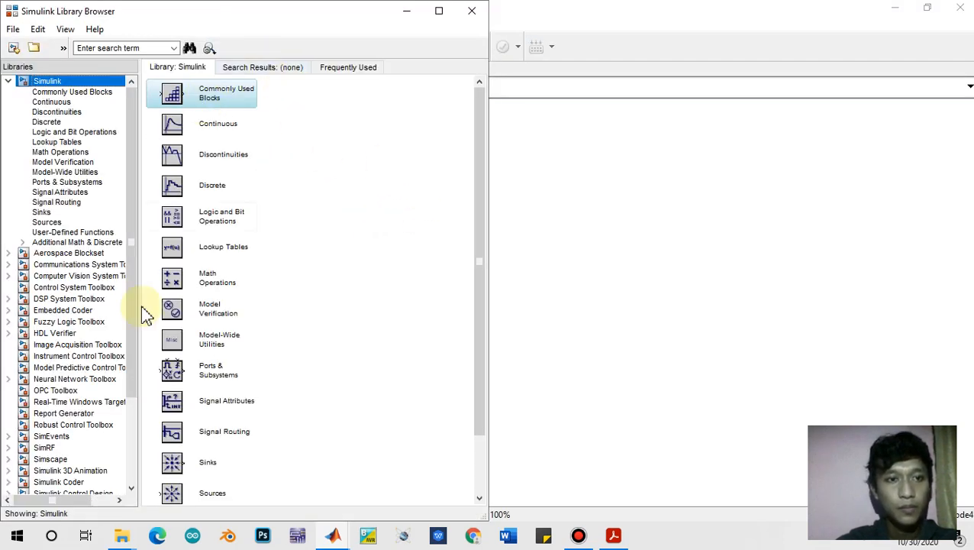
click(65, 323)
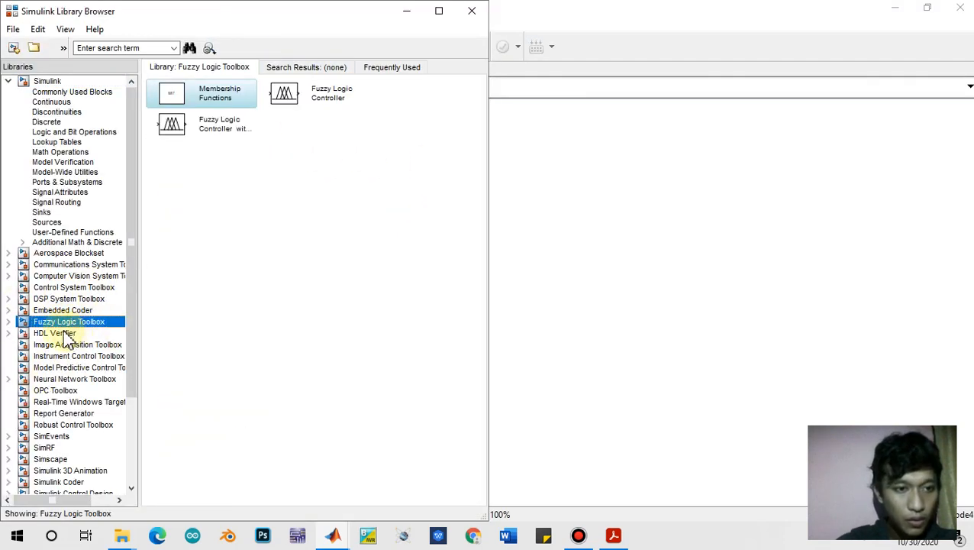
drag(197, 137, 611, 283)
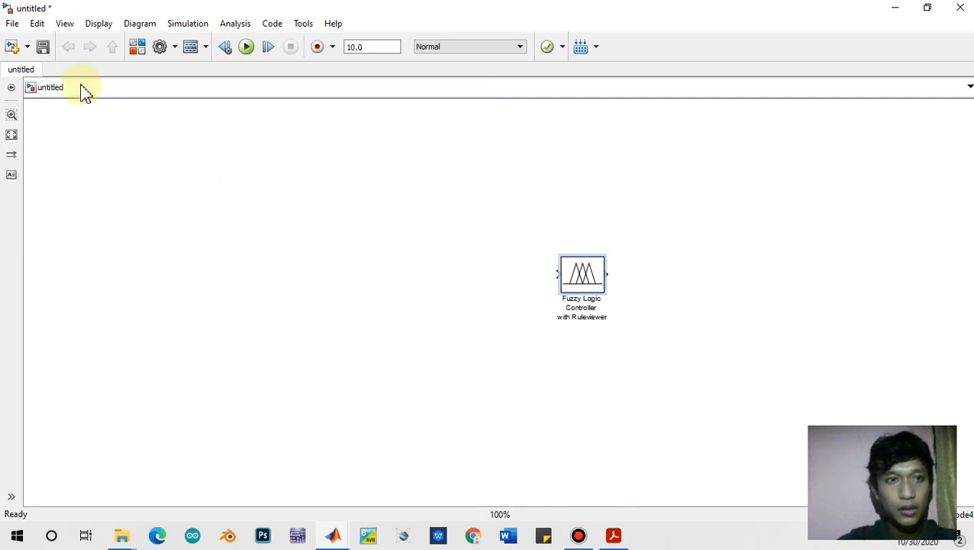
- Search the Simulink block library for step and cancel the library repository generation
click(130, 51)
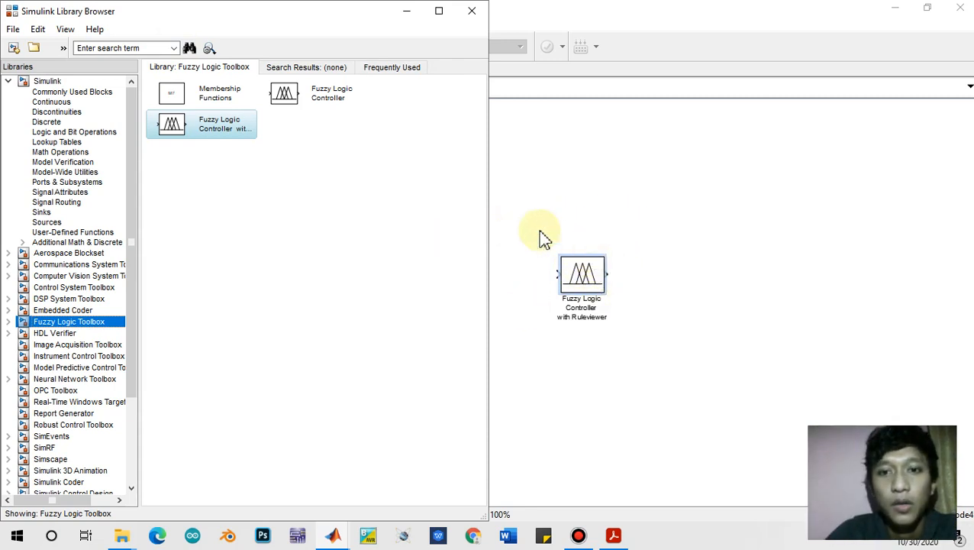
click(174, 50)
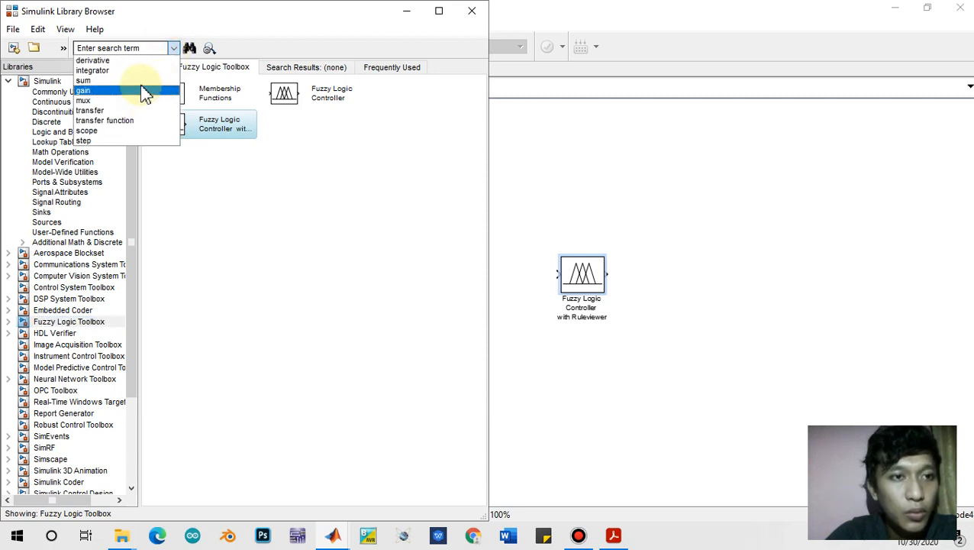
click(122, 140)
key(Return)
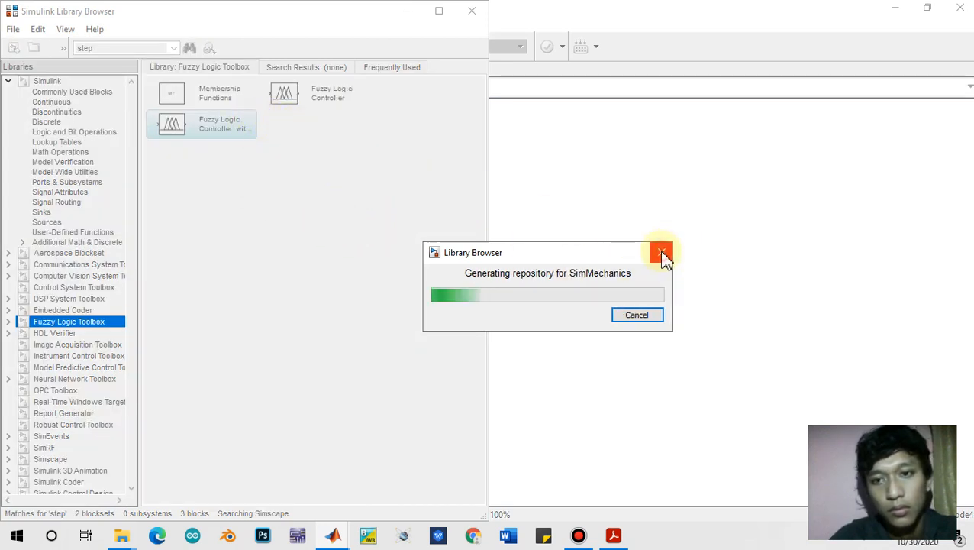
click(638, 314)
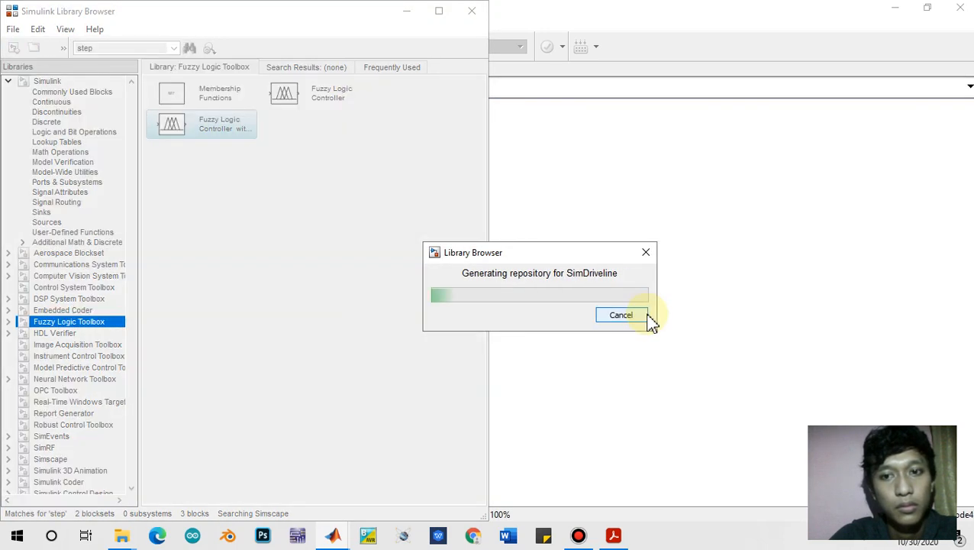
click(647, 315)
click(640, 314)
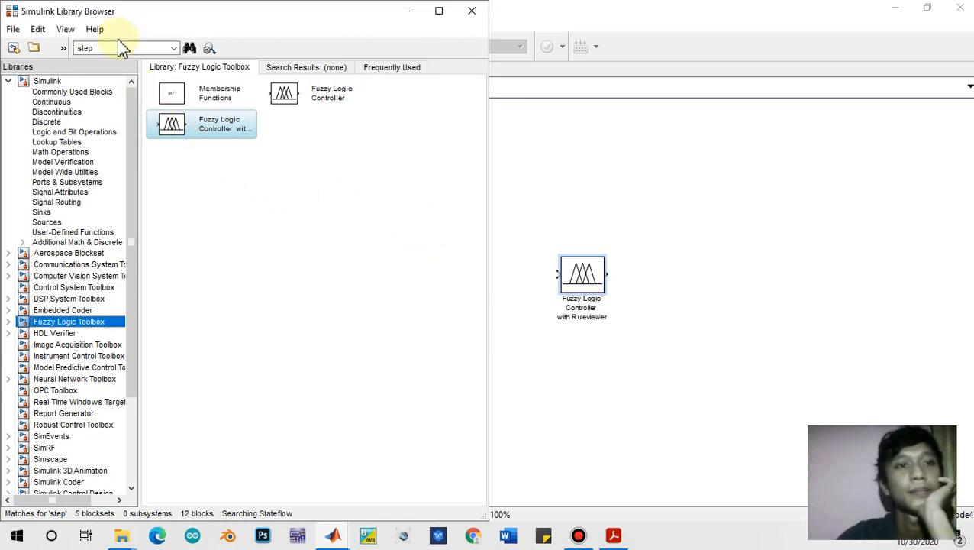
click(139, 48)
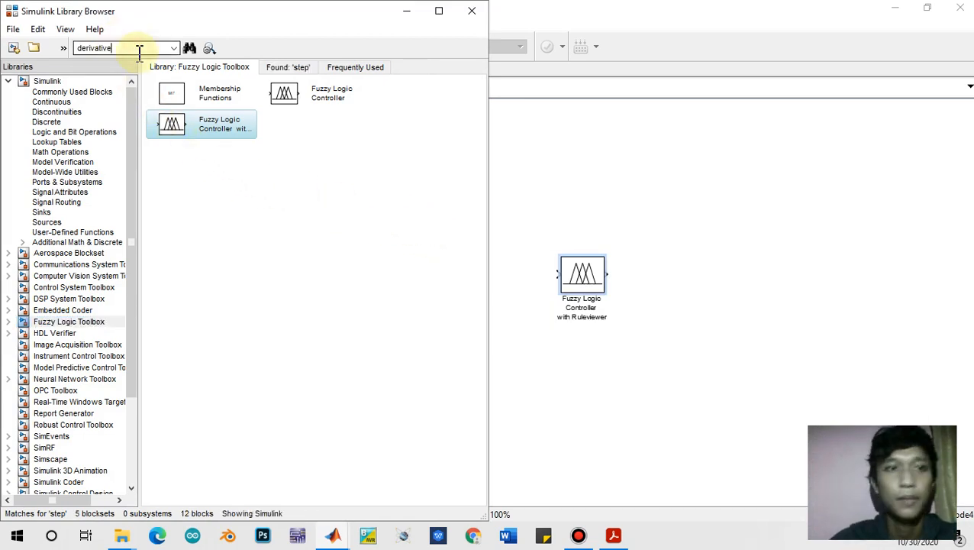
key(Return)
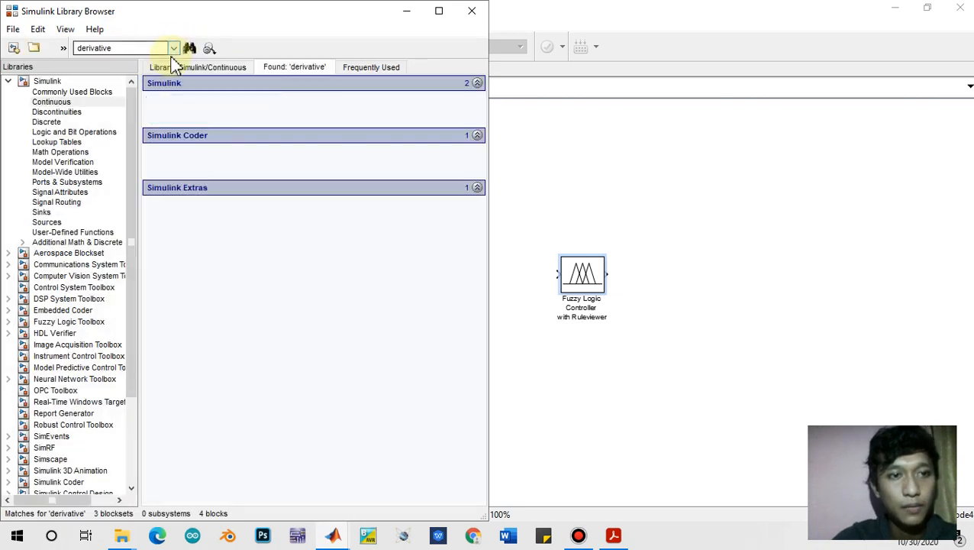
click(150, 46)
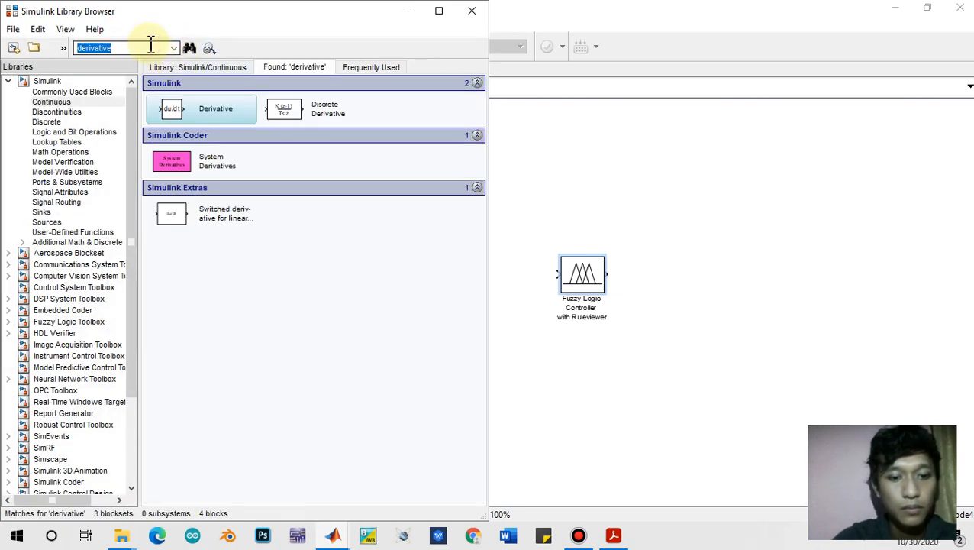
- Search the library for step, add two stacked Step blocks to the model, and move the fuzzy controller closer to them
click(174, 48)
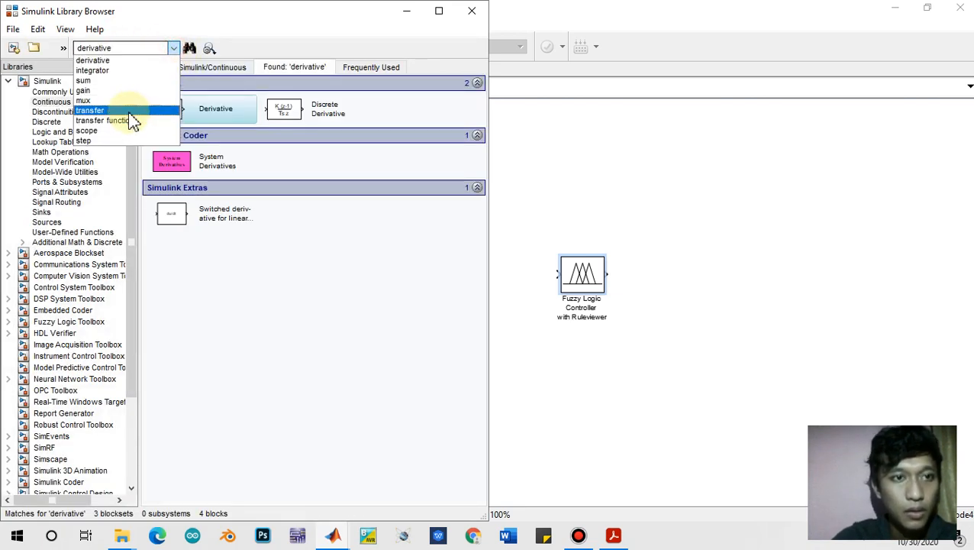
click(122, 142)
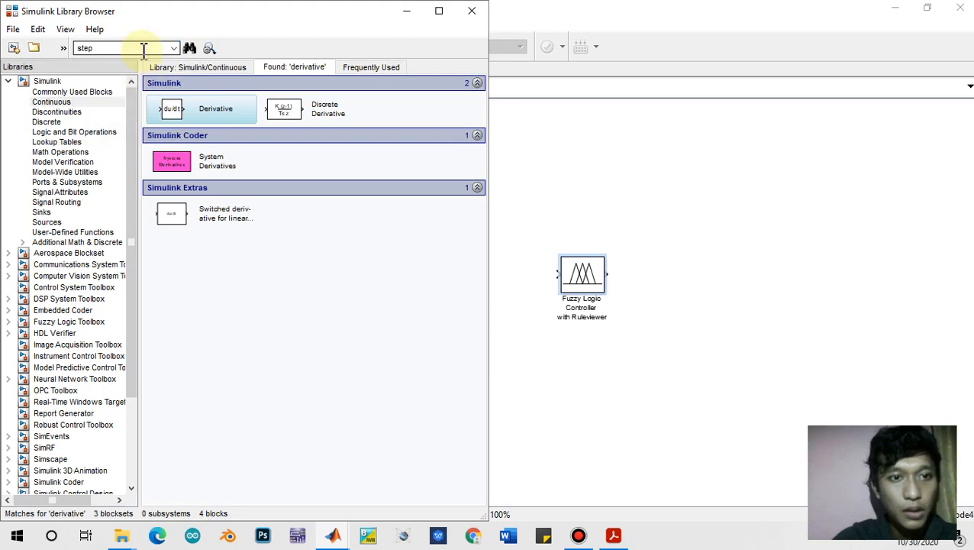
key(Return)
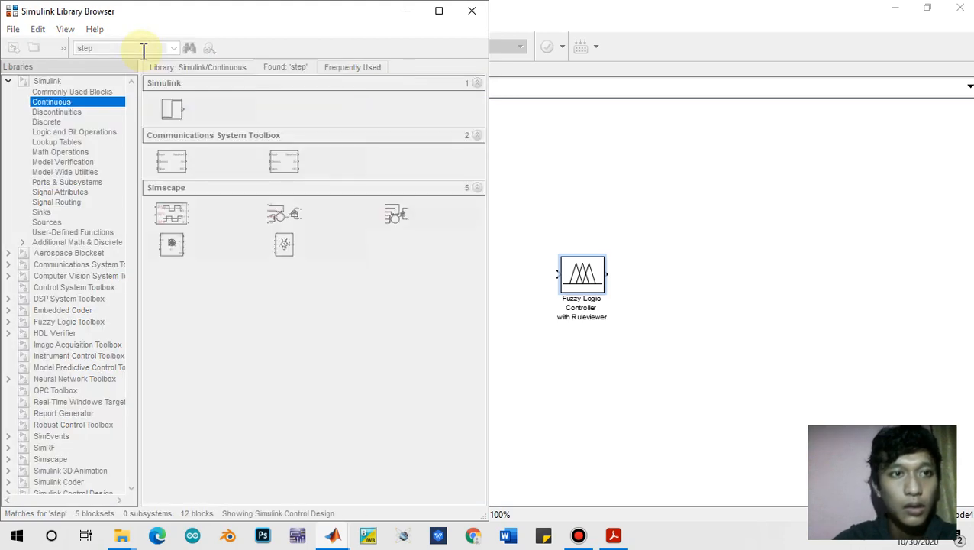
drag(199, 117, 394, 186)
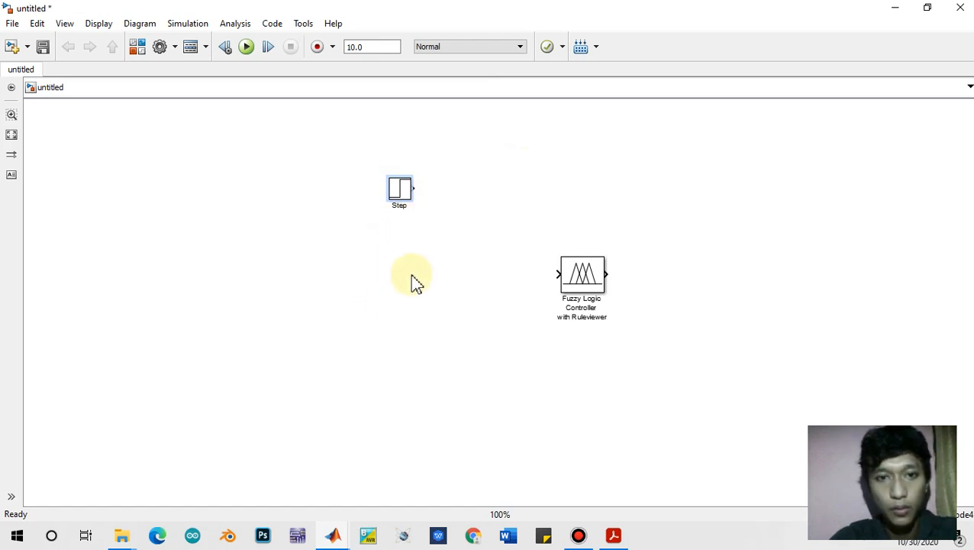
drag(403, 196, 398, 290)
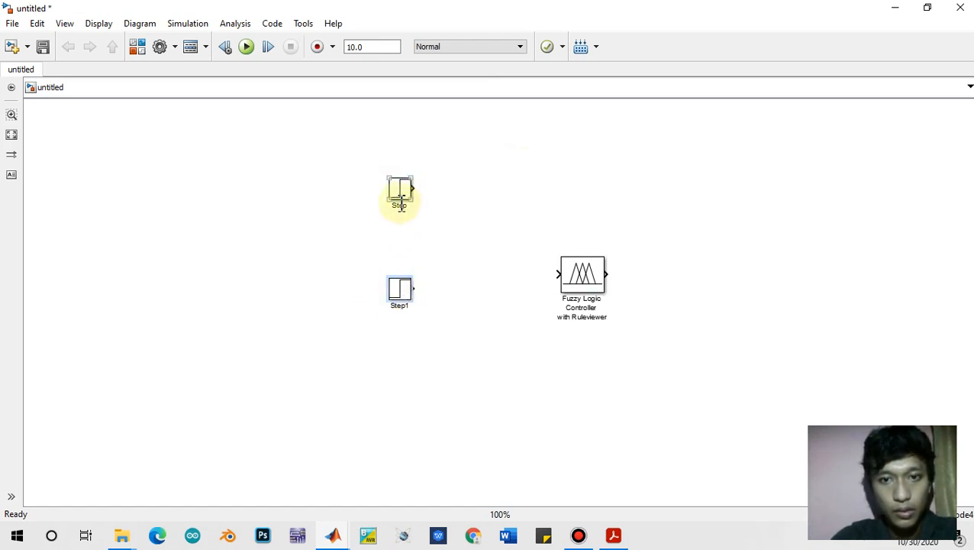
drag(577, 277, 521, 240)
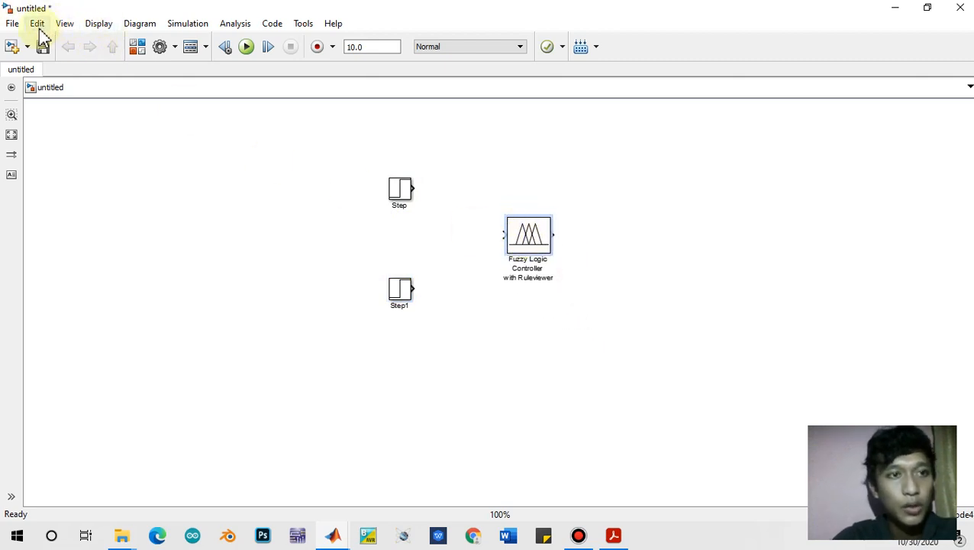
- Add a Scope block from the library on the output side of the fuzzy controller and place a copy below it
click(138, 46)
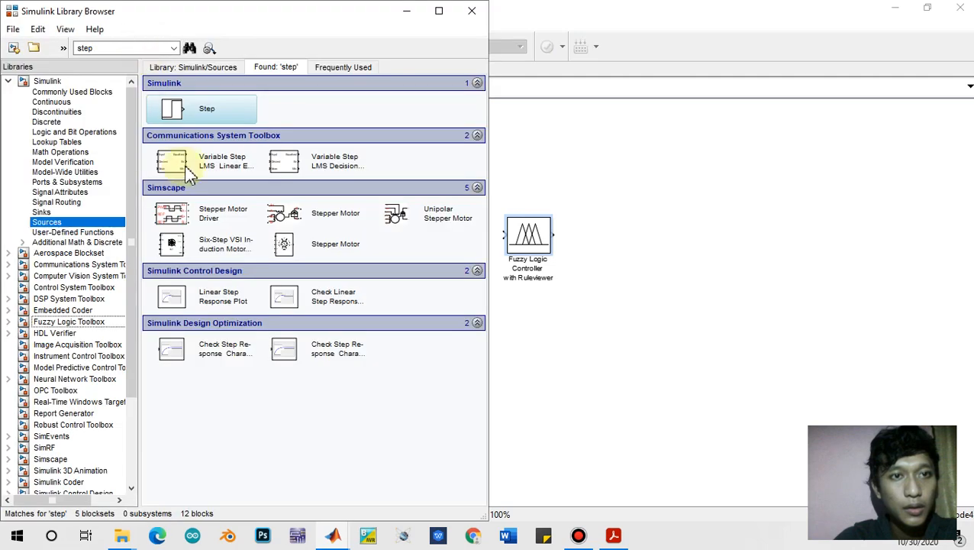
click(174, 48)
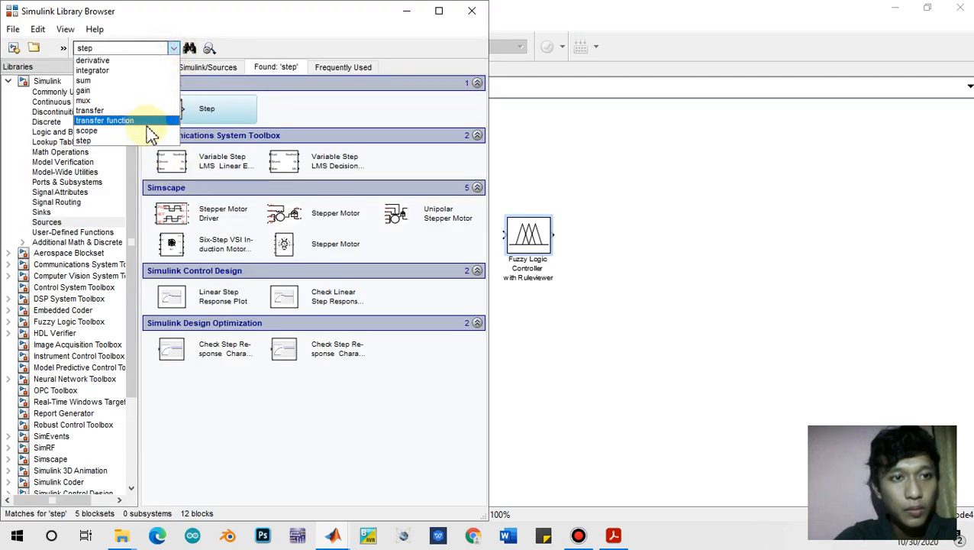
click(151, 124)
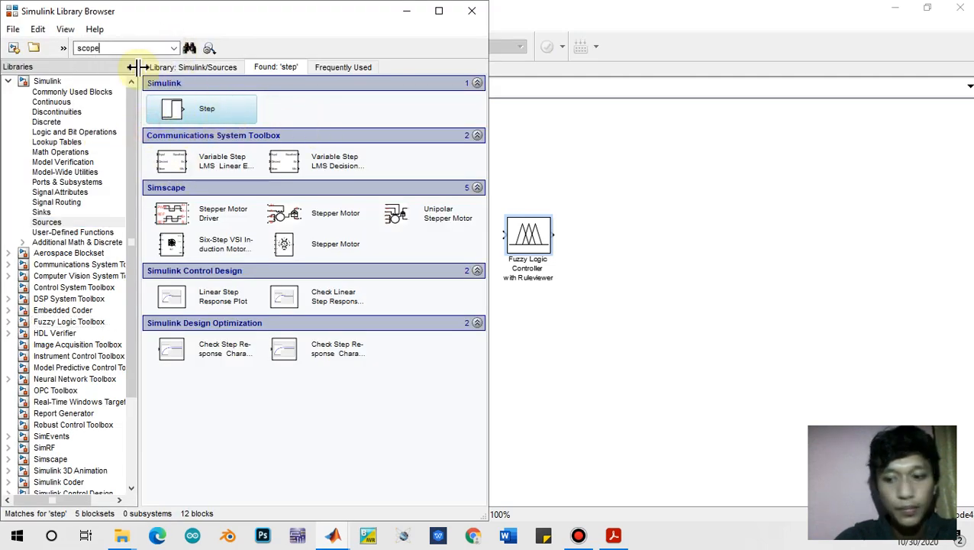
key(Return)
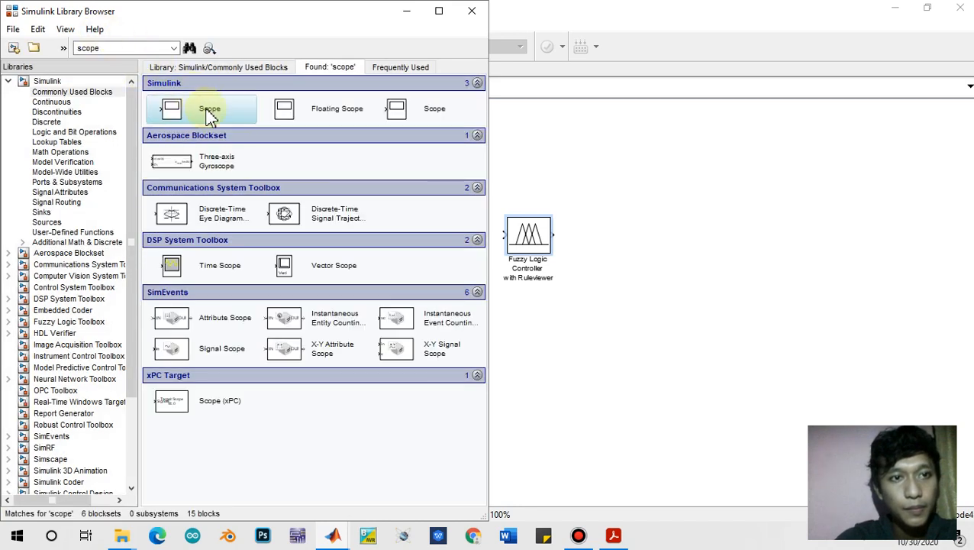
drag(210, 115, 658, 195)
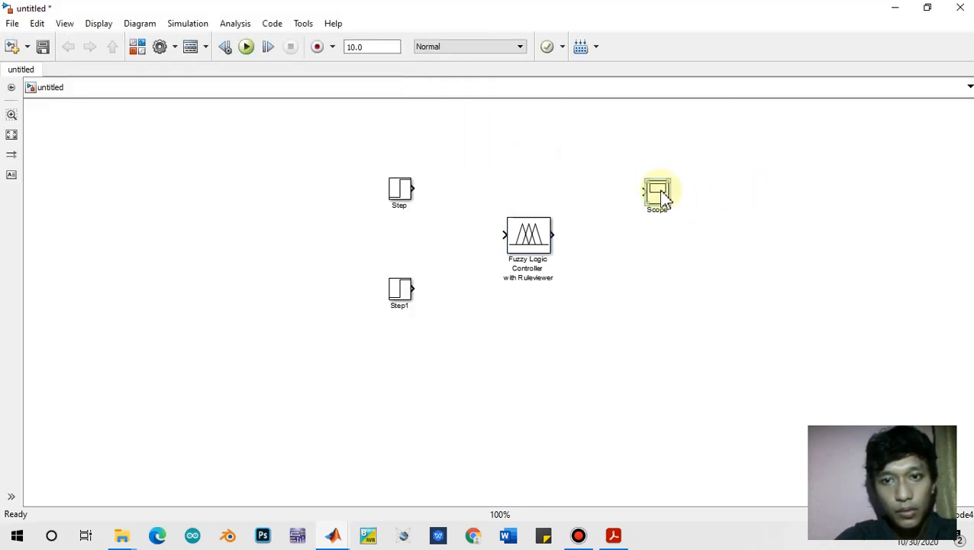
key(ctrl+c)
key(ctrl+v)
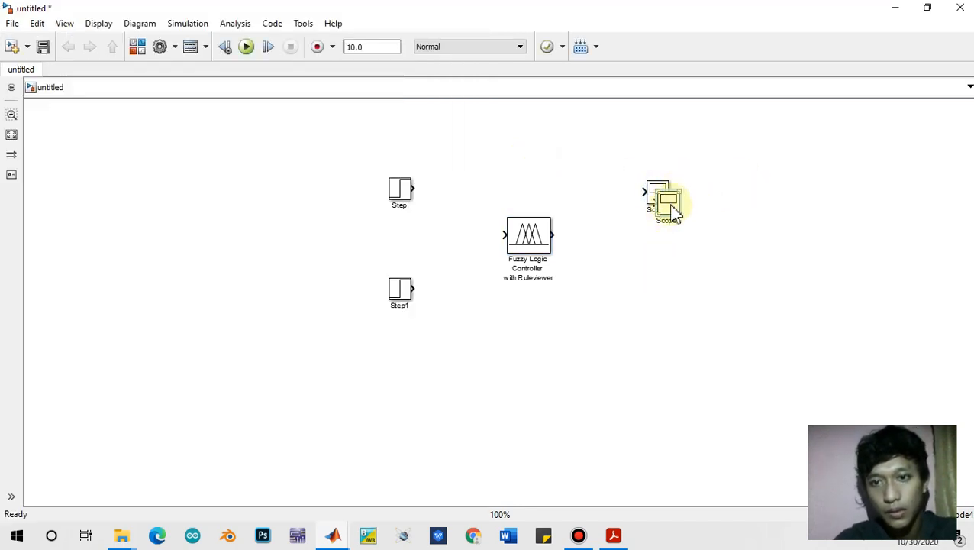
drag(670, 206, 669, 291)
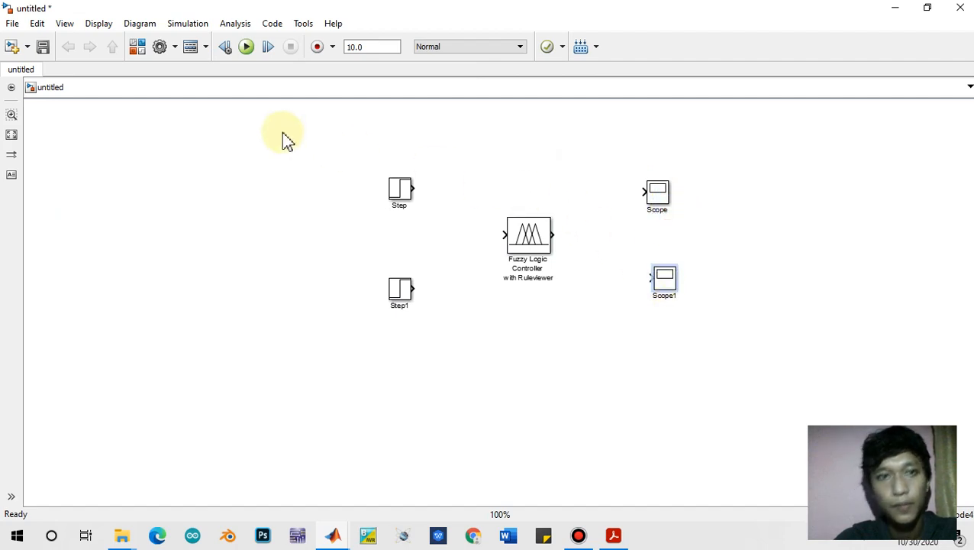
- Add a Mux between the Step blocks and the fuzzy controller, and a Demux between the controller and the scopes
click(139, 47)
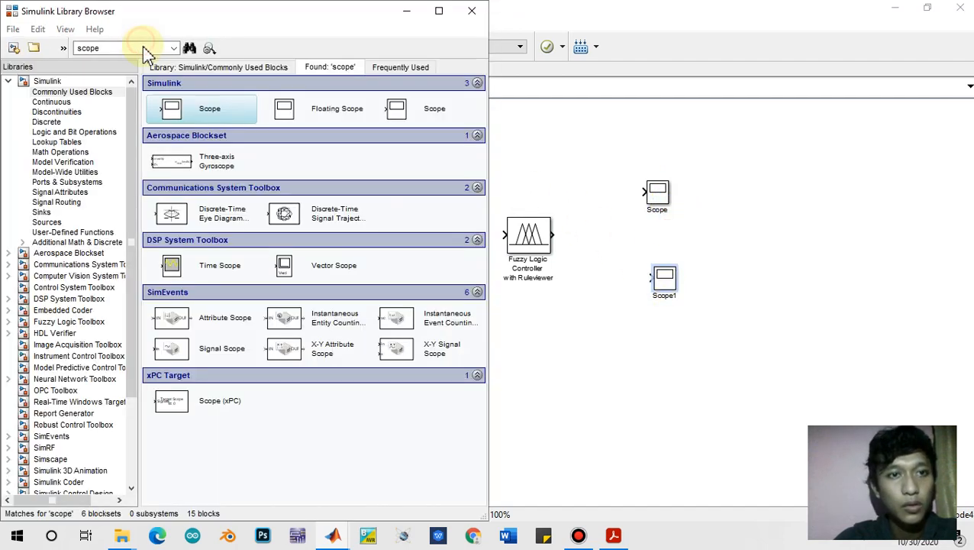
click(174, 48)
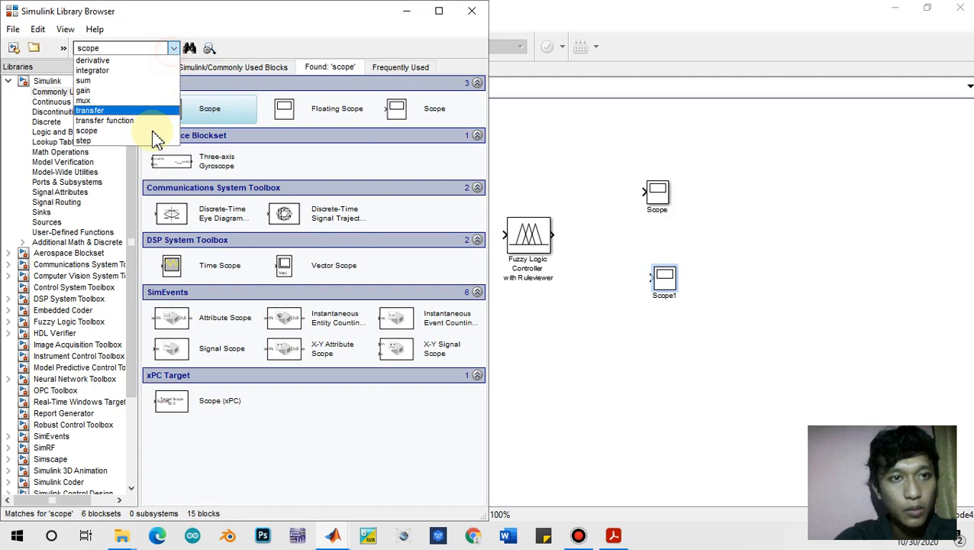
click(120, 101)
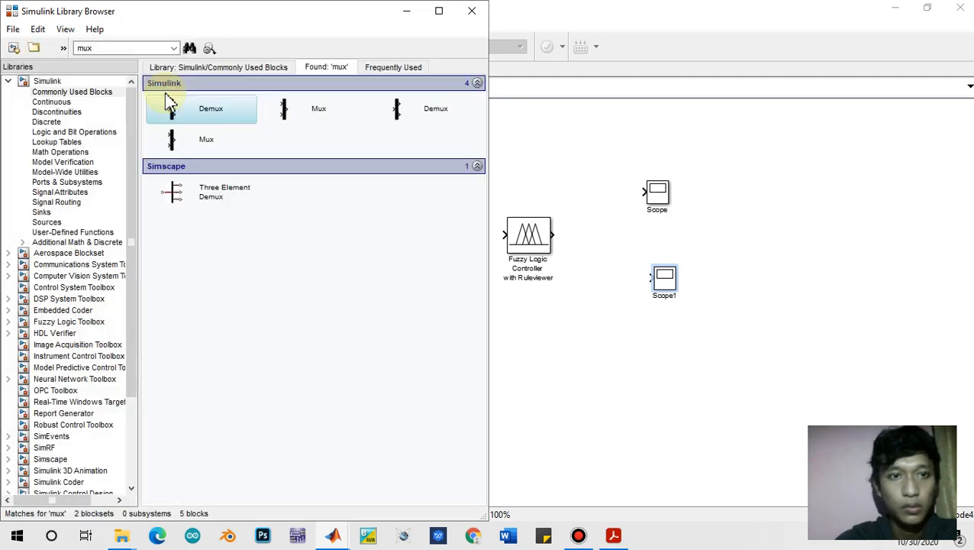
drag(277, 22, 153, 69)
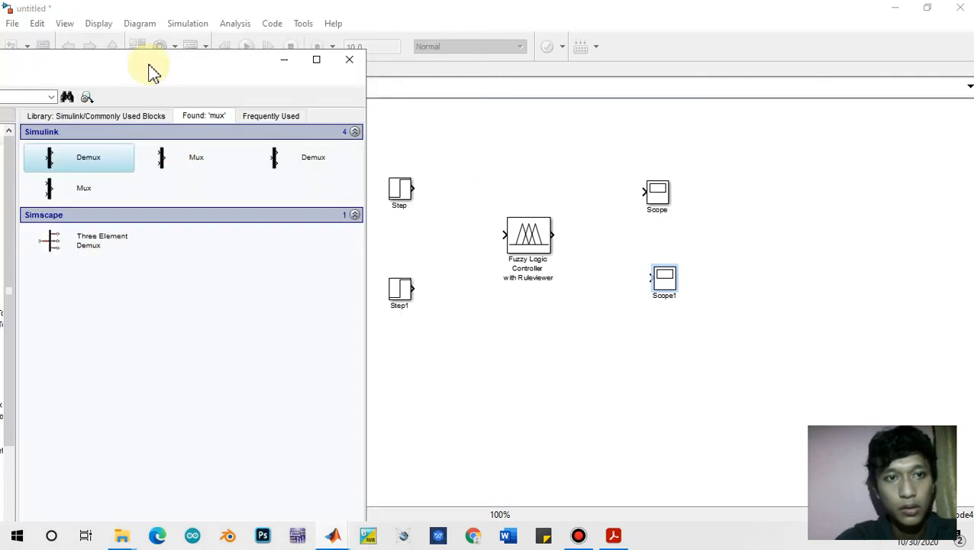
drag(298, 239, 462, 243)
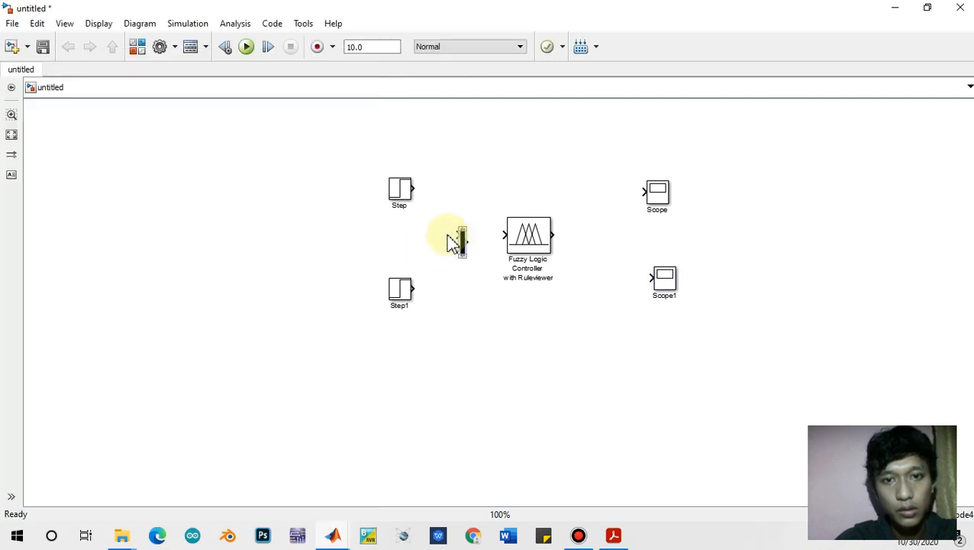
click(138, 47)
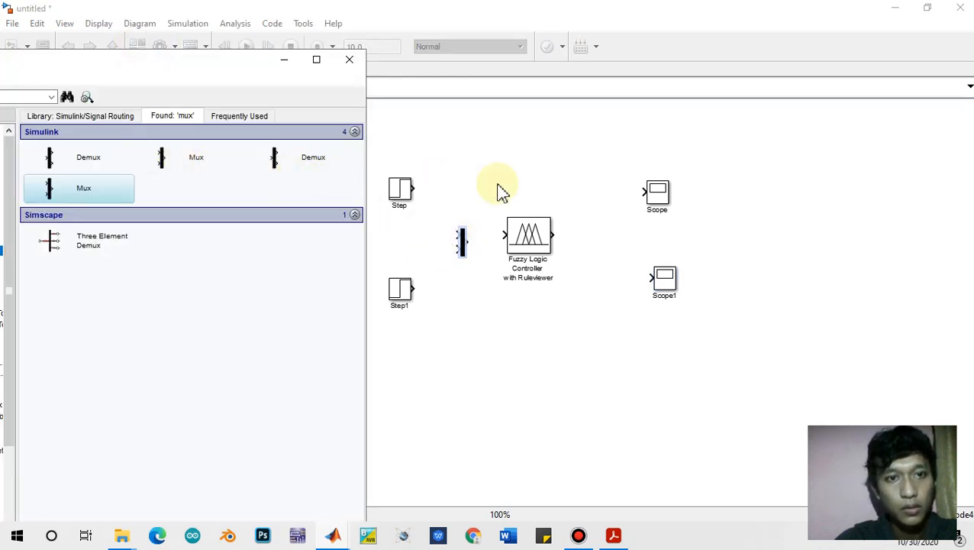
drag(284, 167, 603, 245)
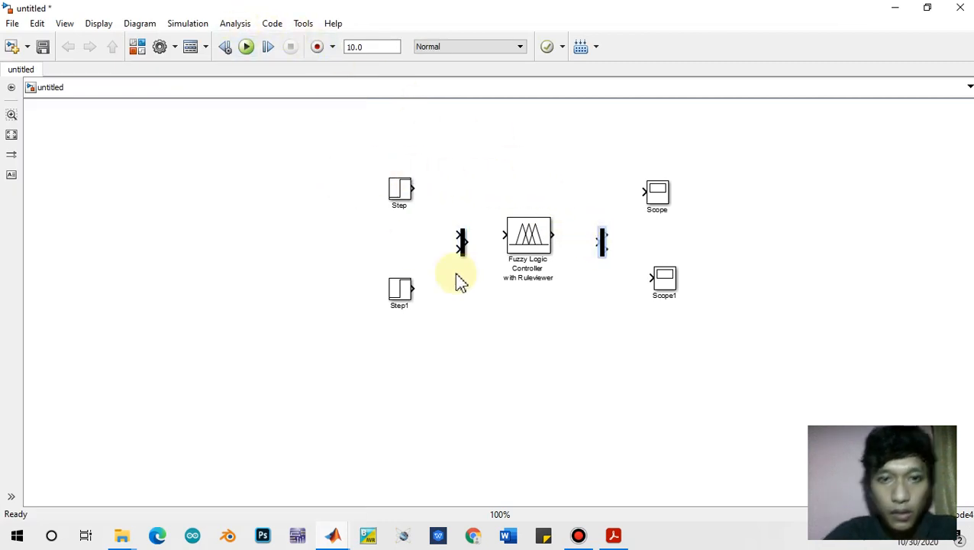
- Connect both Step blocks through the Mux to the fuzzy controller, and its output through the Demux to both scopes
drag(415, 185, 460, 238)
mouse_move(414, 290)
mouse_down()
mouse_move(489, 241)
mouse_move(584, 239)
mouse_move(646, 190)
mouse_up()
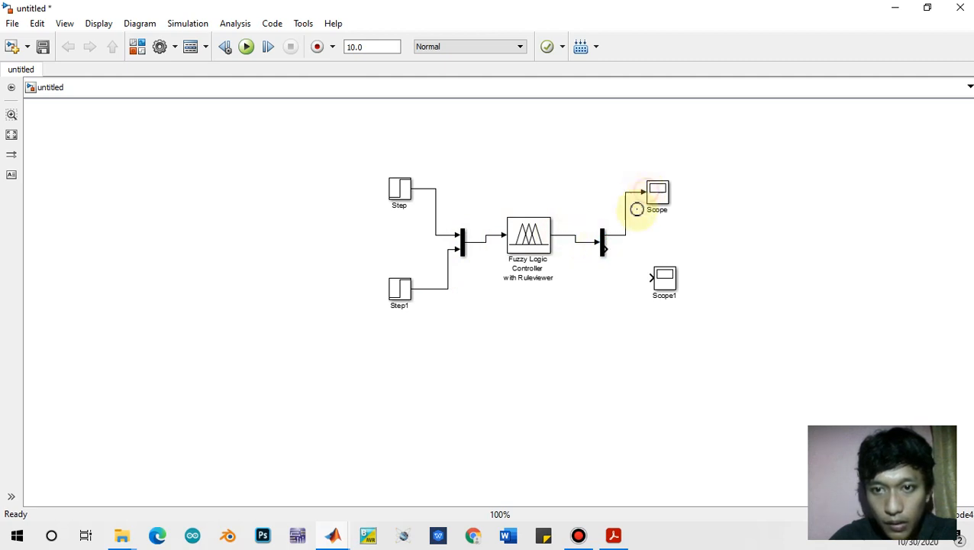
drag(605, 246, 649, 274)
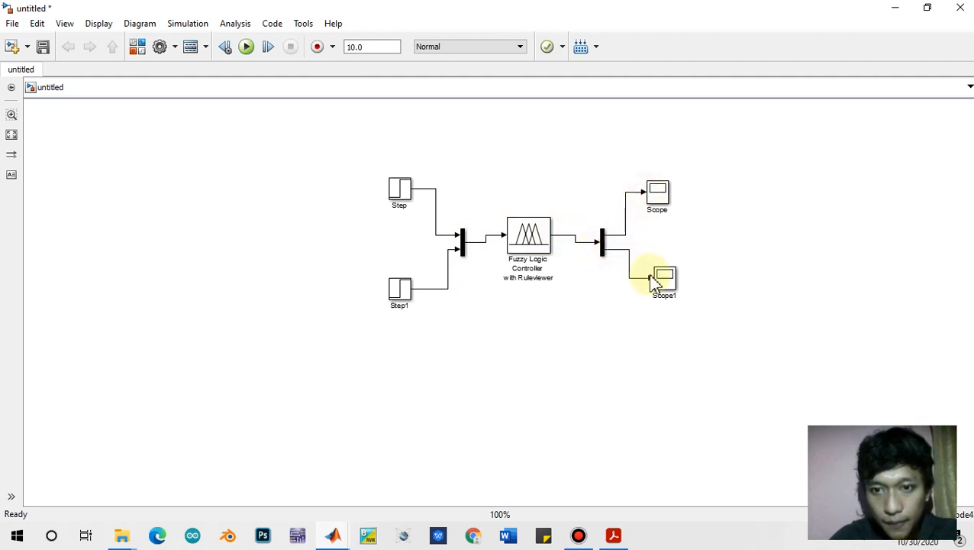
- Rename the Step blocks Kelembapan Tanah and Suhu, and the Scope blocks Pompa Air and Kipas
click(400, 204)
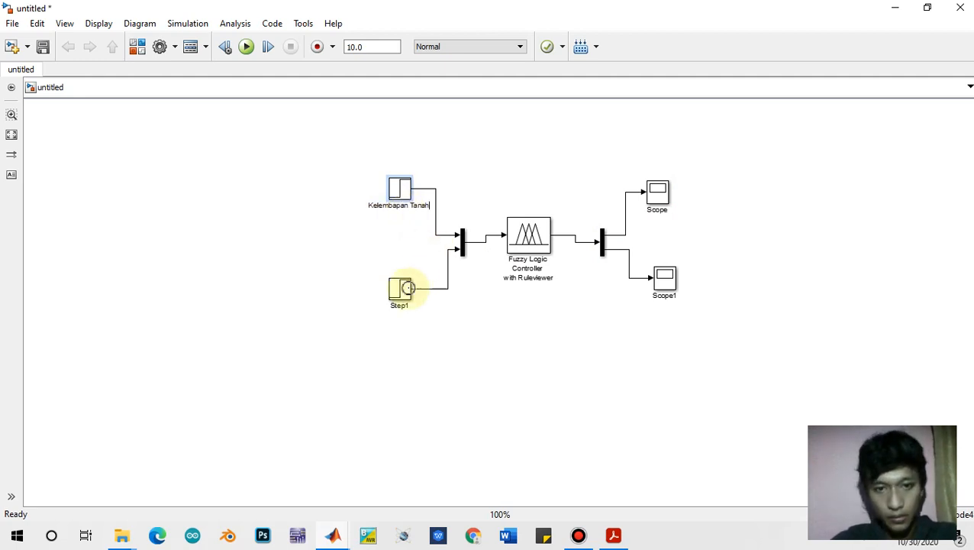
click(409, 306)
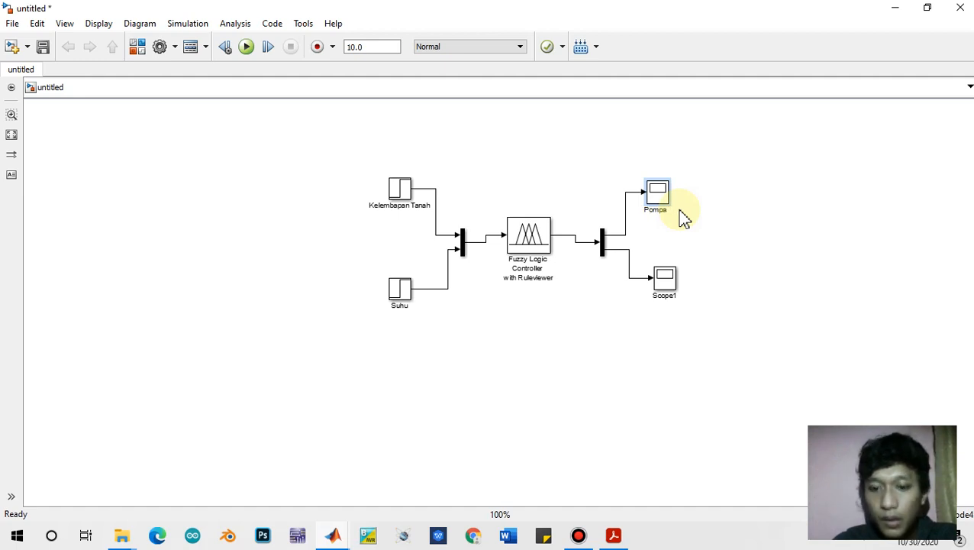
double_click(692, 296)
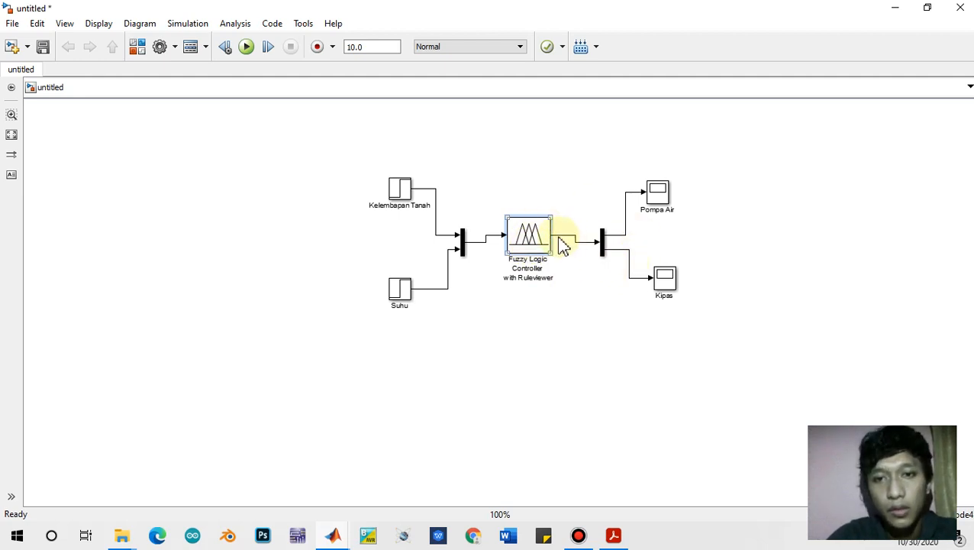
- Set the FIS matrix of the Fuzzy Logic Controller with Ruleviewer block to FuzzyKendali
double_click(545, 243)
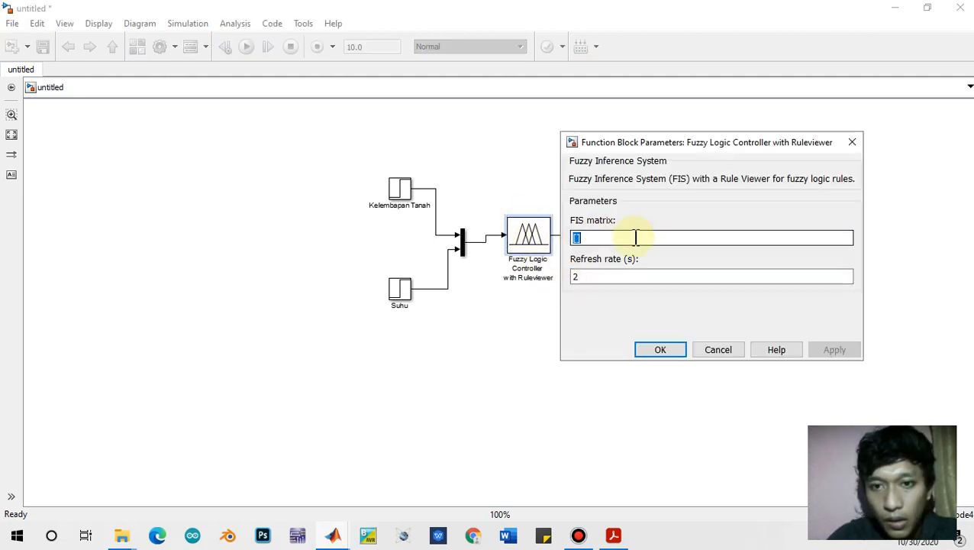
text(FuzzyKendali)
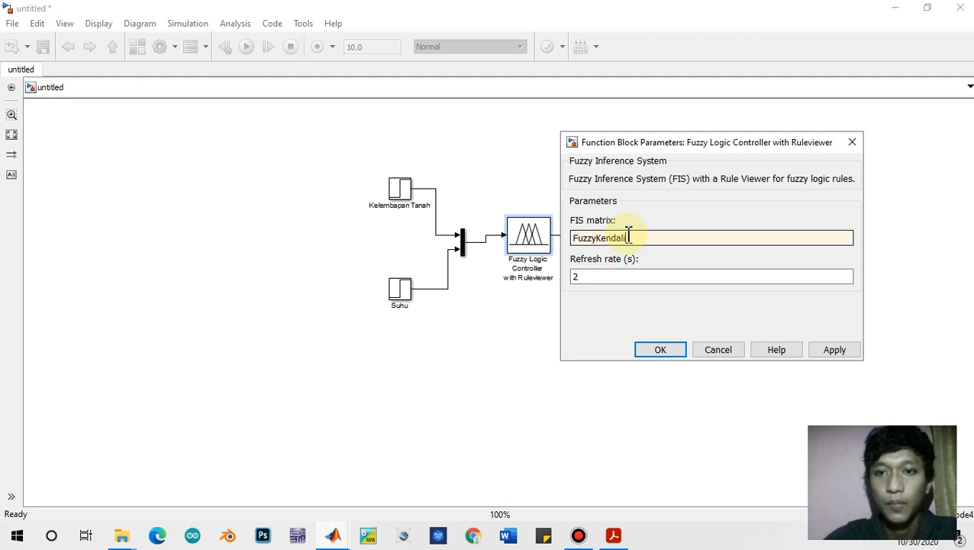
click(840, 349)
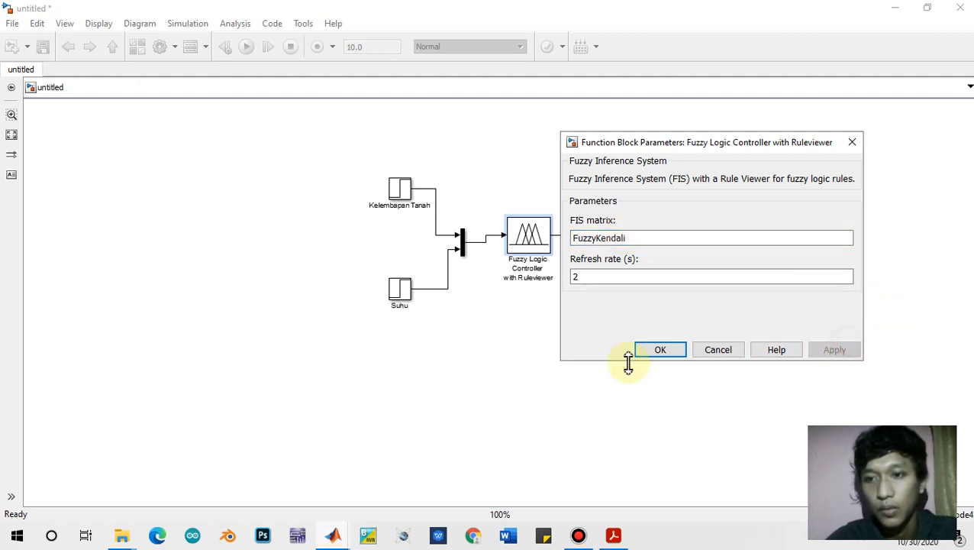
click(661, 362)
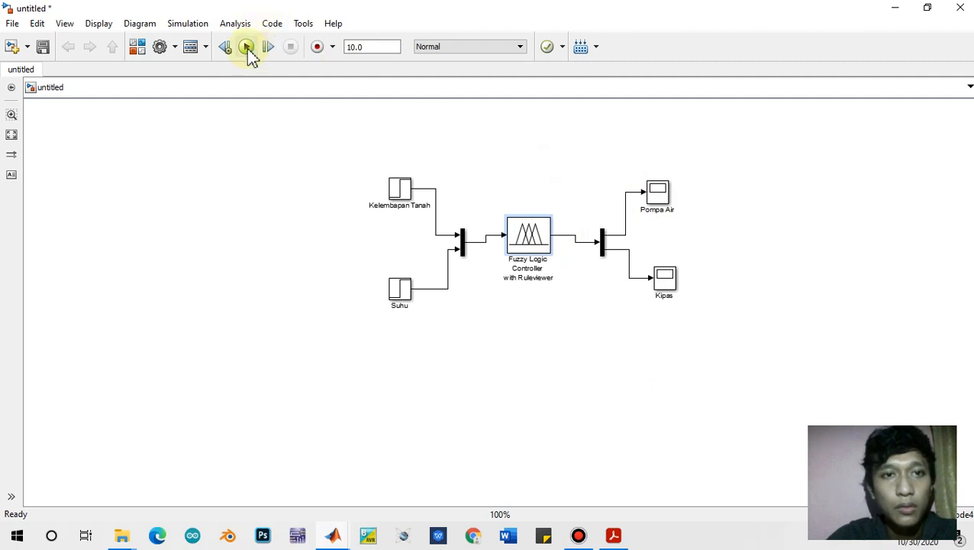
- Change the model's solver type to Fixed-step in the configuration parameters
click(175, 49)
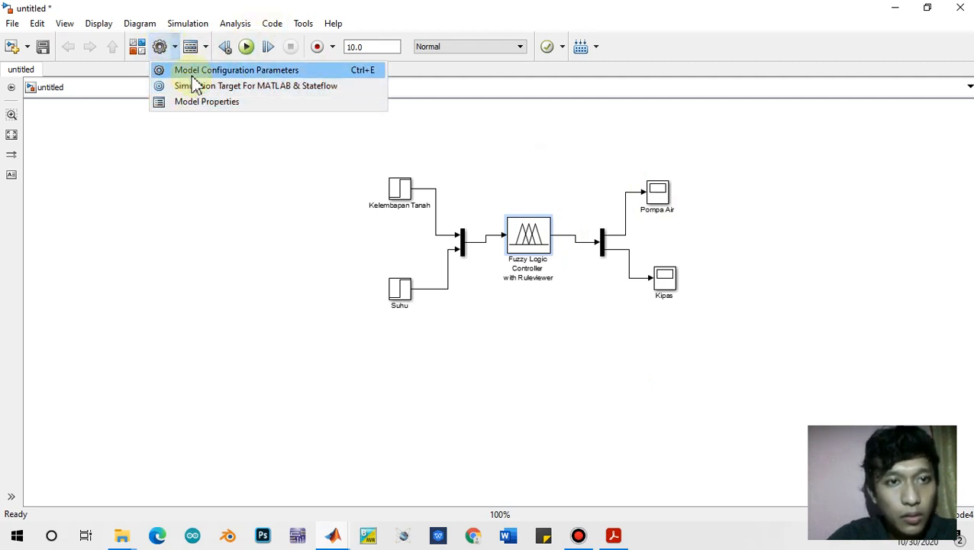
click(192, 73)
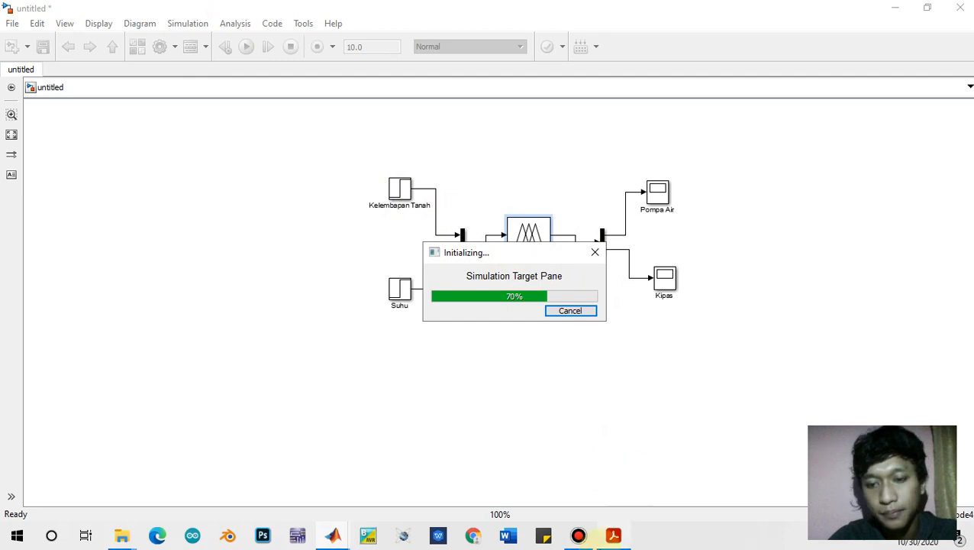
click(570, 309)
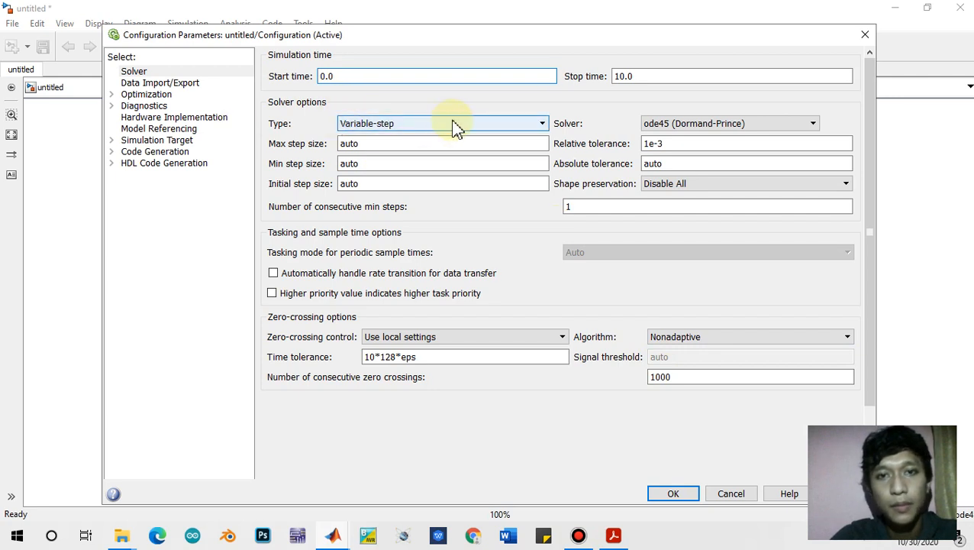
click(456, 126)
click(454, 147)
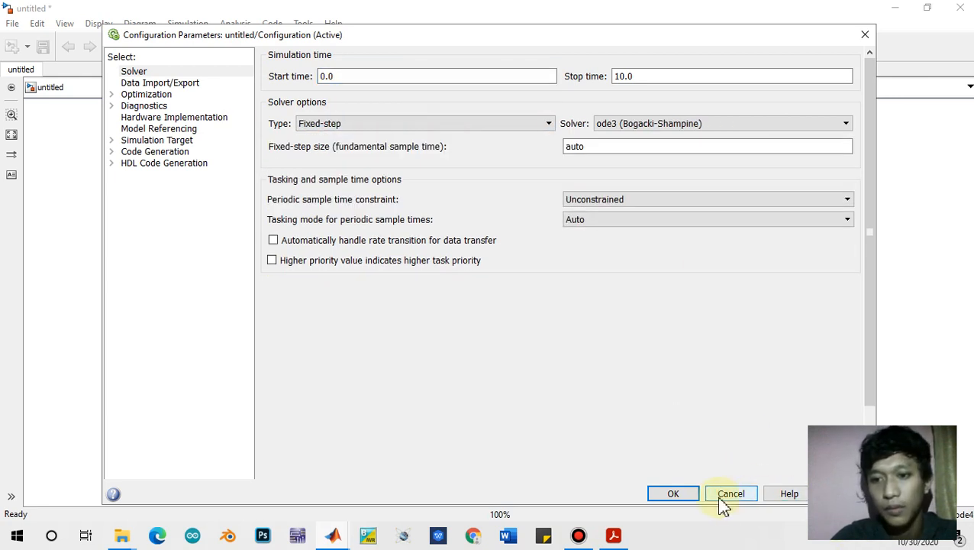
click(674, 494)
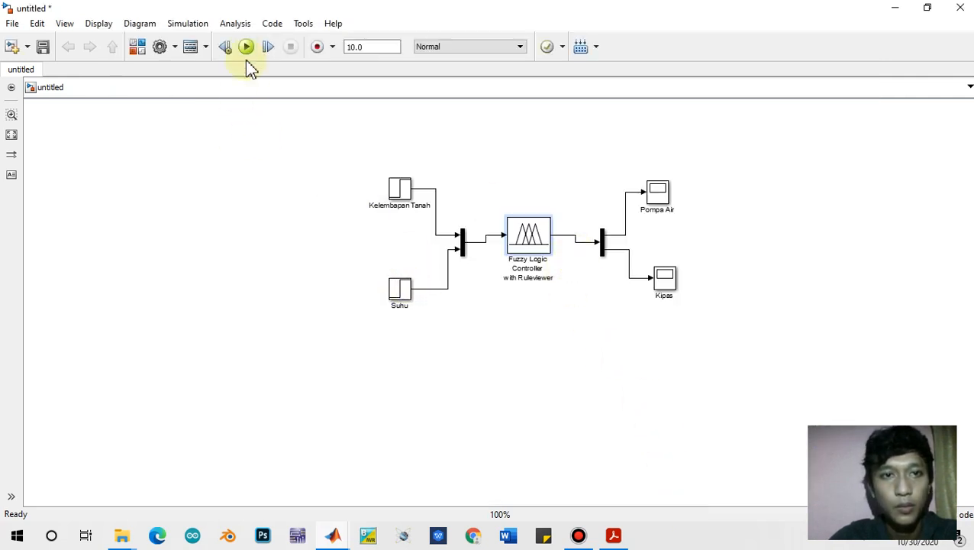
- Run the simulation and test the input [0 32] from the first row of the paper's Table 4 in the Rule Viewer
click(246, 47)
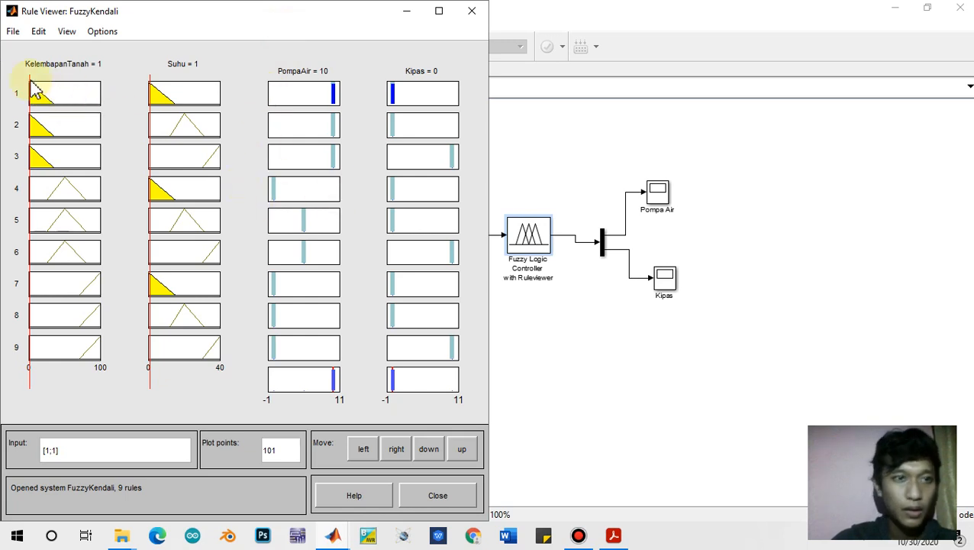
click(614, 536)
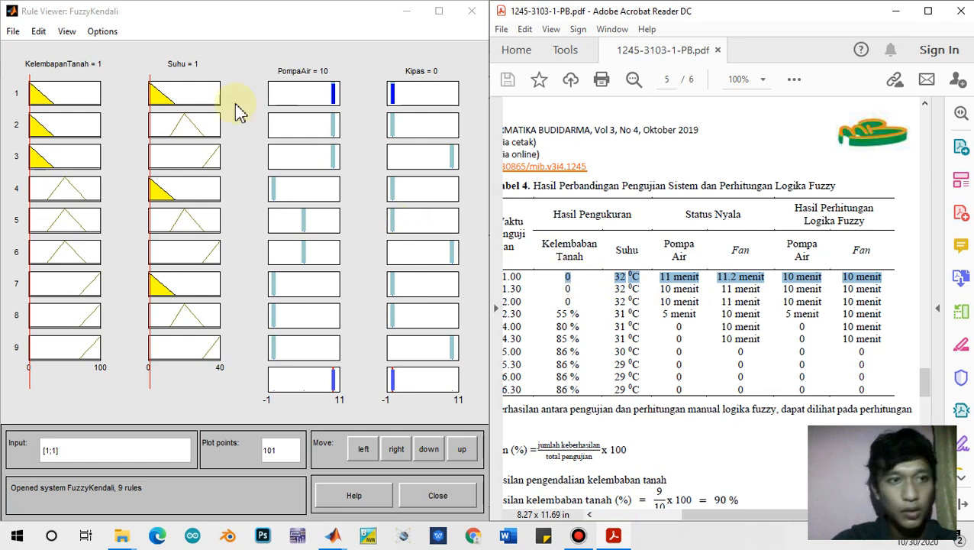
drag(38, 88, 11, 82)
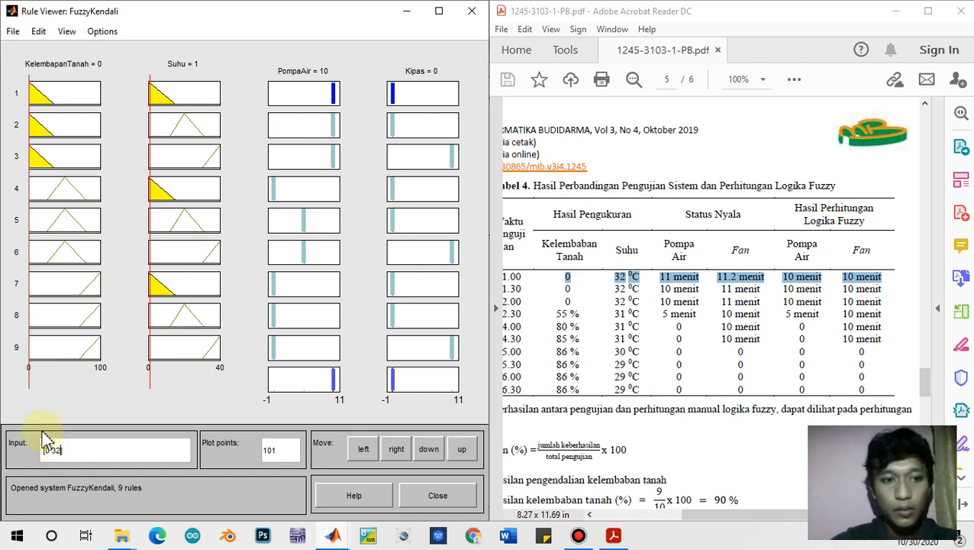
key(Return)
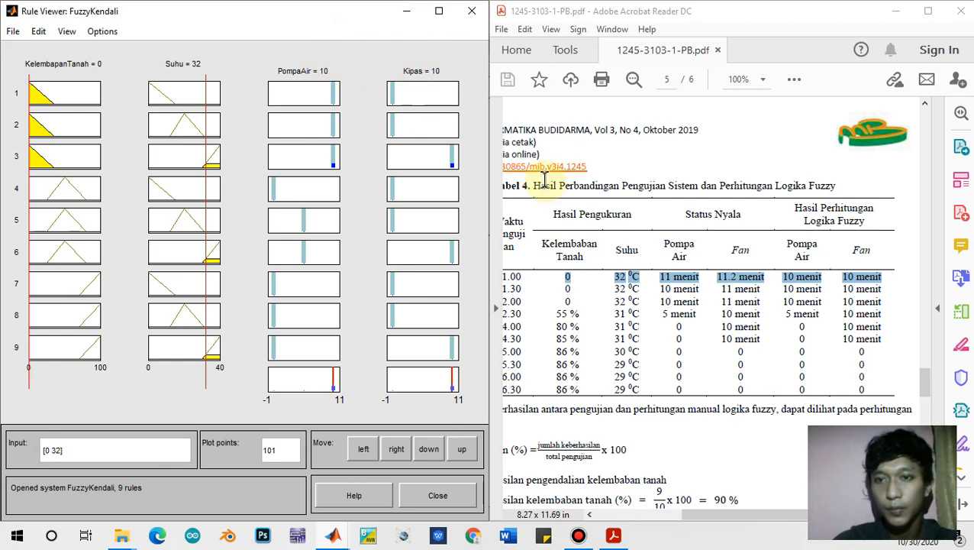
click(902, 17)
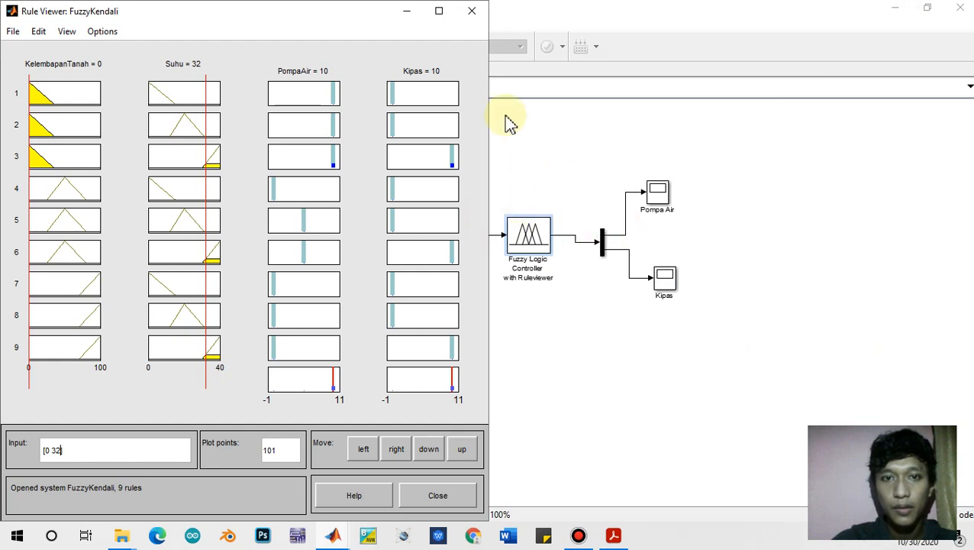
click(405, 13)
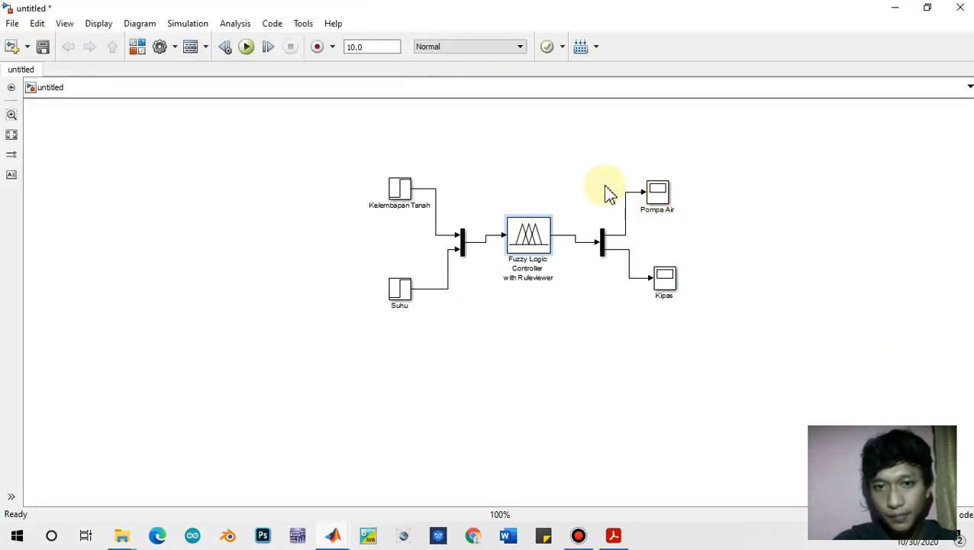
- Test the input [55 31] from the 55 % row of the paper's Table 4 in the FuzzyKendali Rule Viewer
click(615, 537)
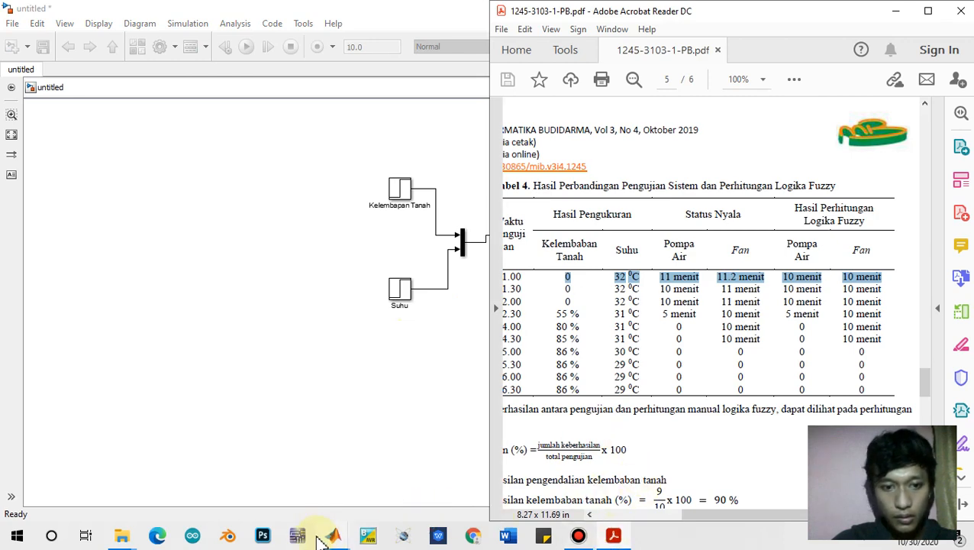
mouse_move(329, 538)
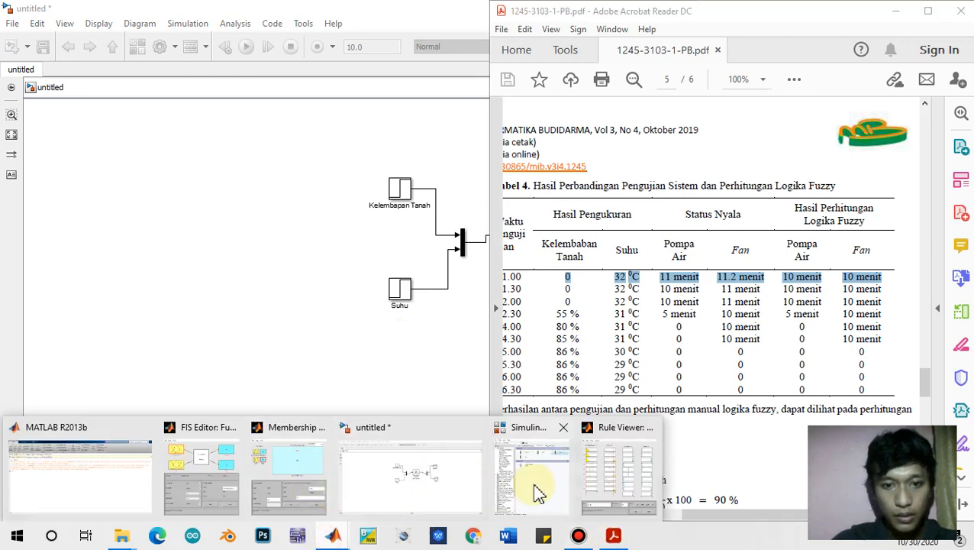
click(616, 479)
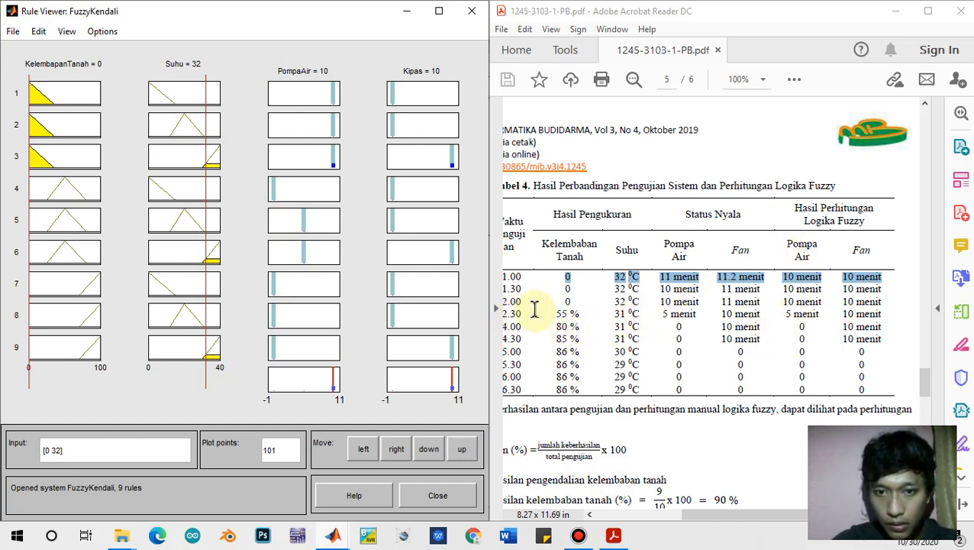
drag(555, 313, 865, 318)
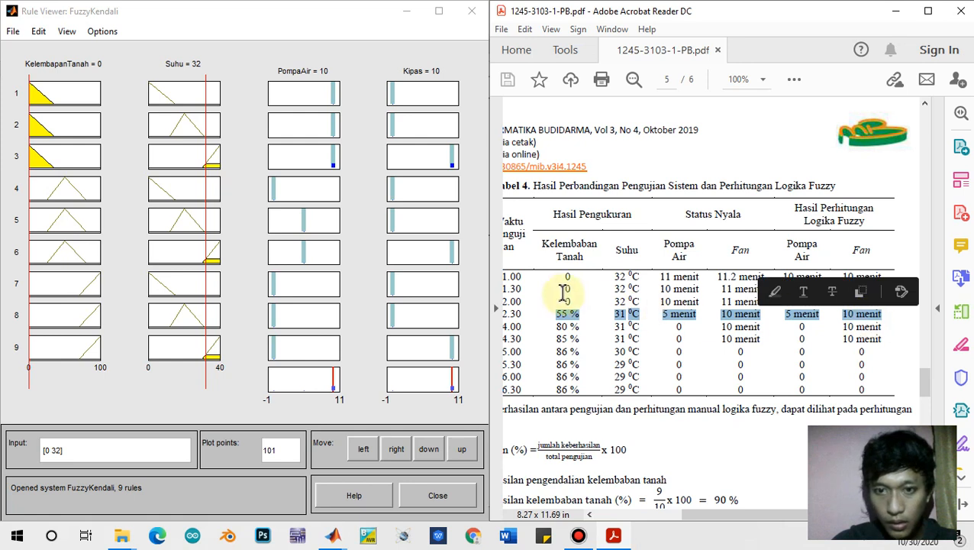
click(55, 451)
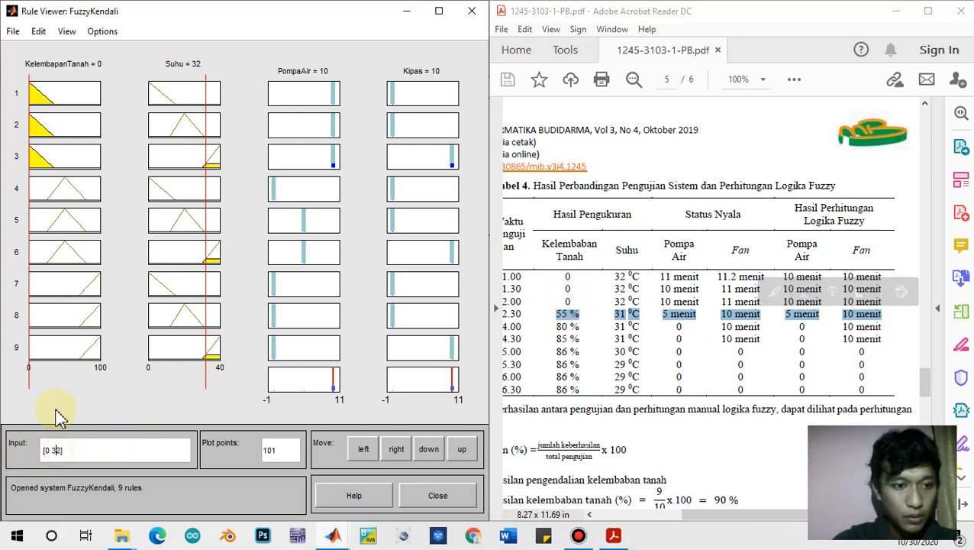
key(shift+Left)
key(shift+Left)
key(shift+Left)
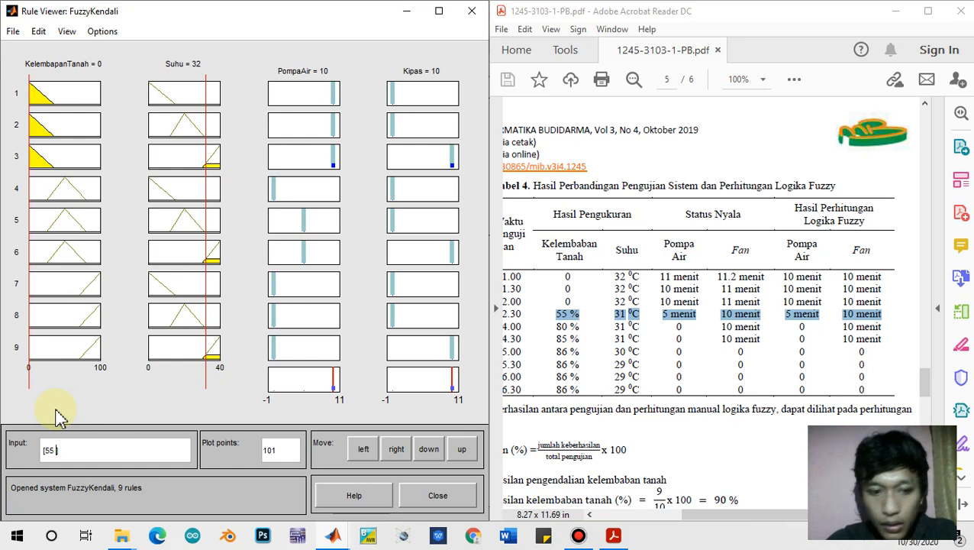
key(Return)
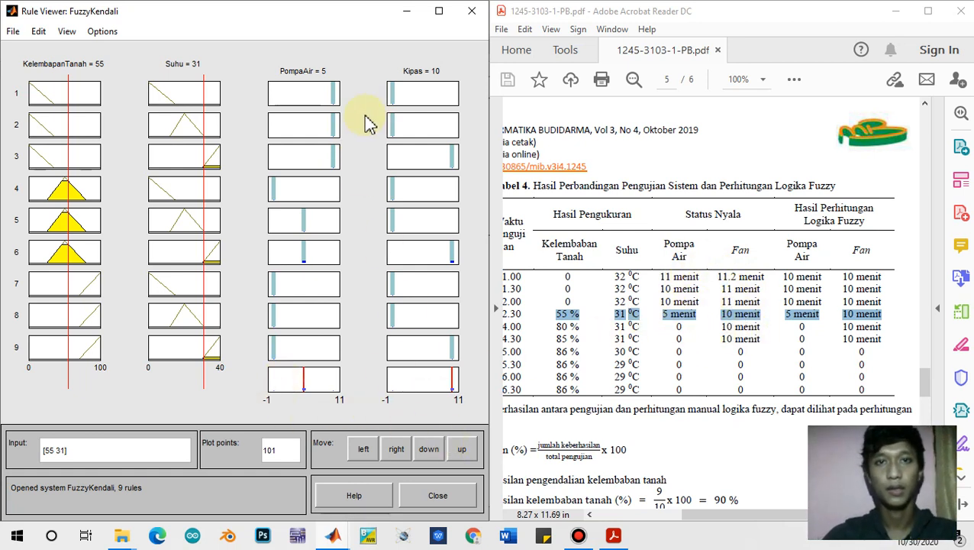
click(407, 14)
- Tidy the diagram by lowering Kelembapan Tanah, aligning Kipas under Pompa Air, and lining up the fuzzy controller with the Mux and Demux
click(380, 235)
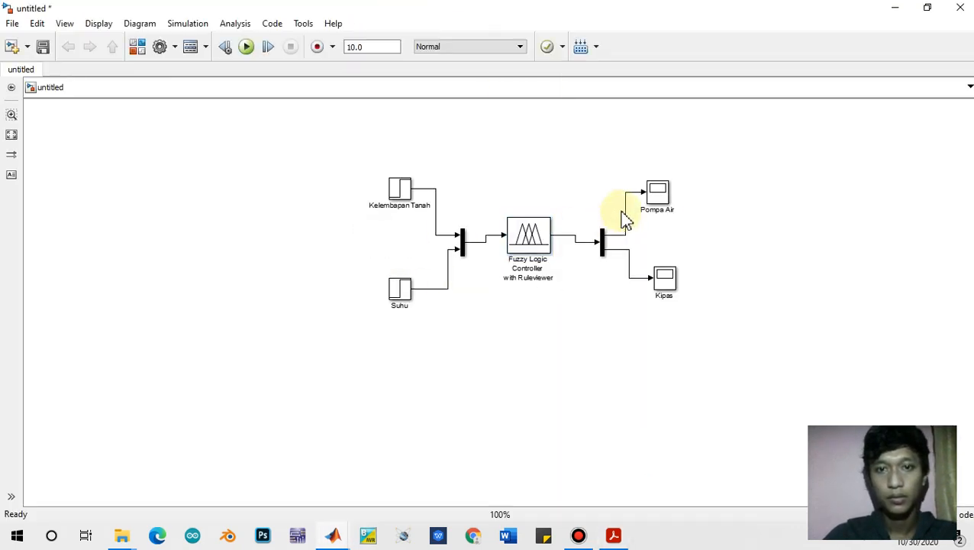
mouse_move(402, 283)
mouse_down()
mouse_move(400, 305)
mouse_move(410, 288)
mouse_up()
drag(407, 190, 409, 210)
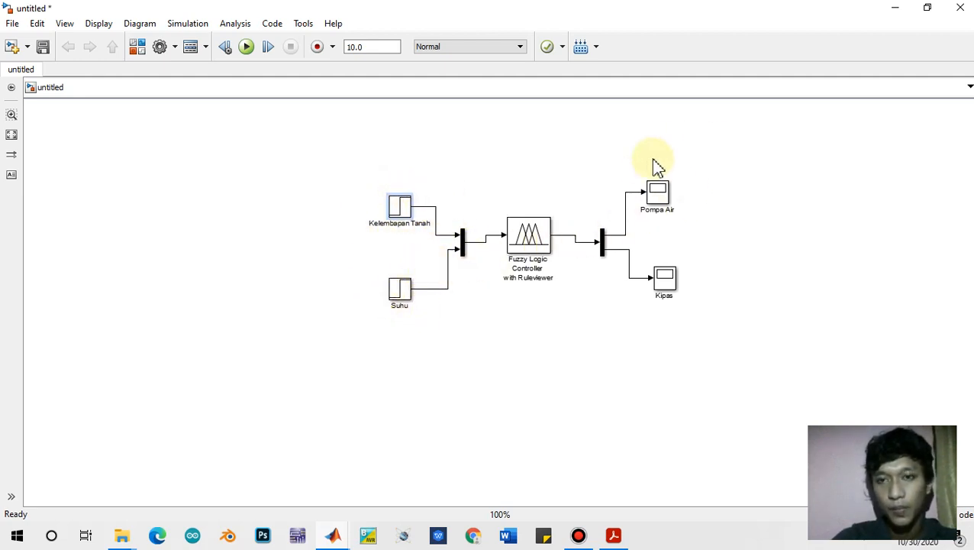
drag(665, 273, 658, 294)
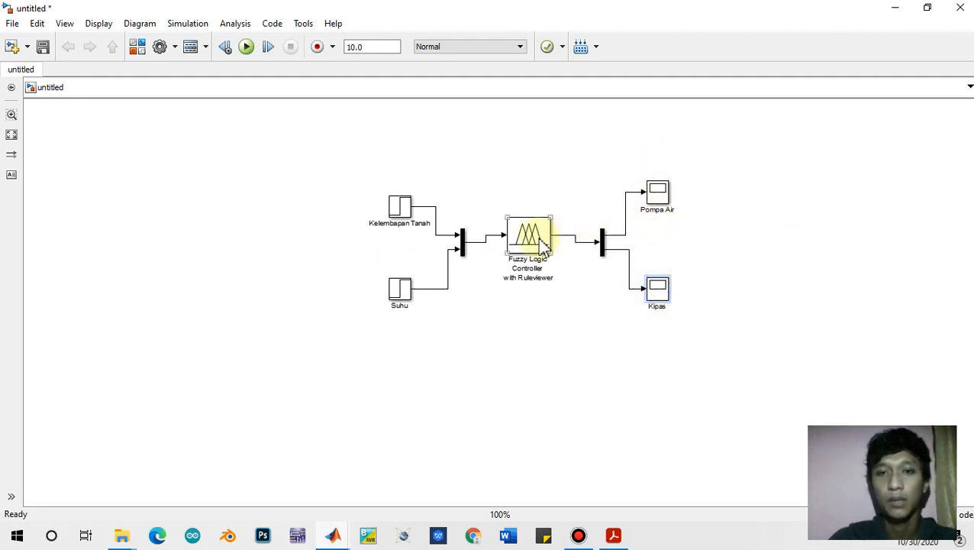
drag(535, 251, 537, 259)
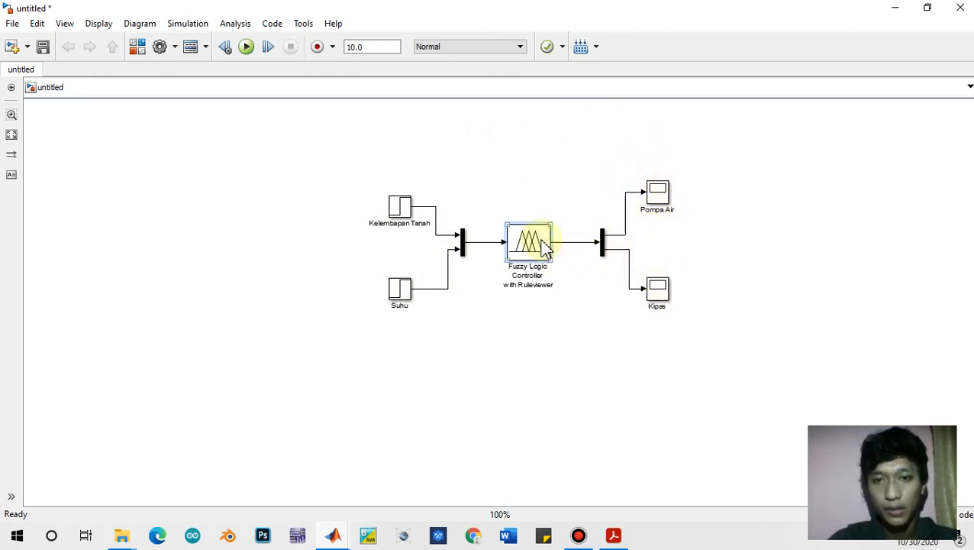
- Set the final value of the Kelembapan Tanah step block to 55, taken from the highlighted row of the paper's table
double_click(402, 215)
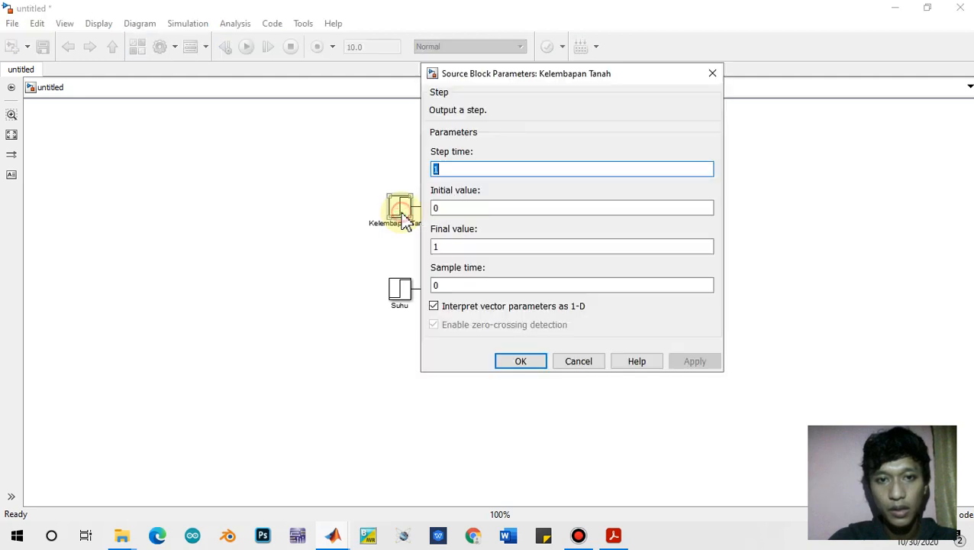
click(613, 537)
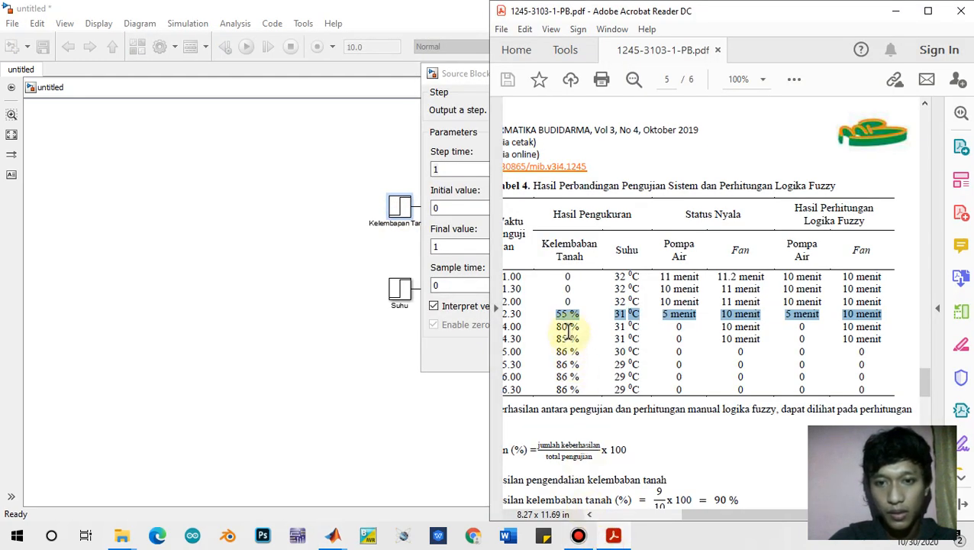
drag(568, 319, 633, 305)
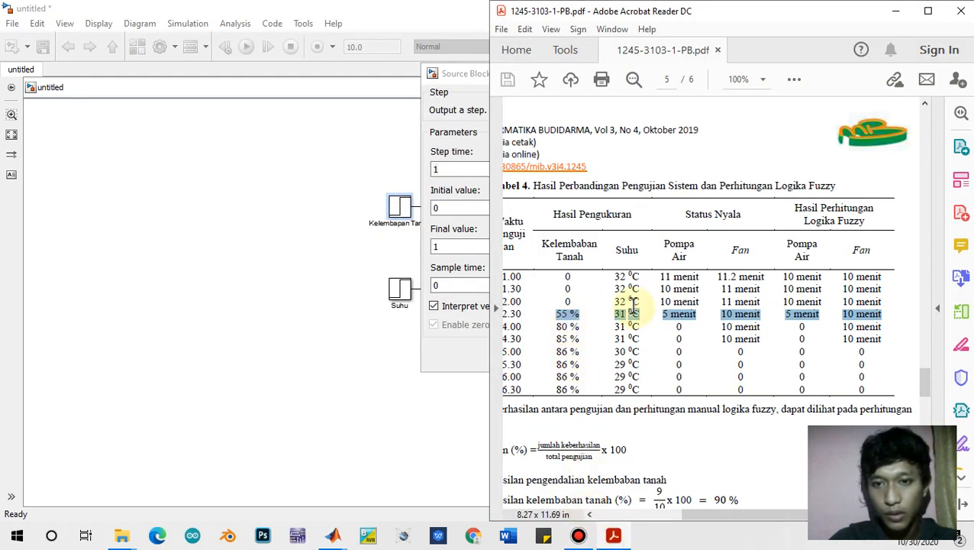
click(483, 245)
text(55)
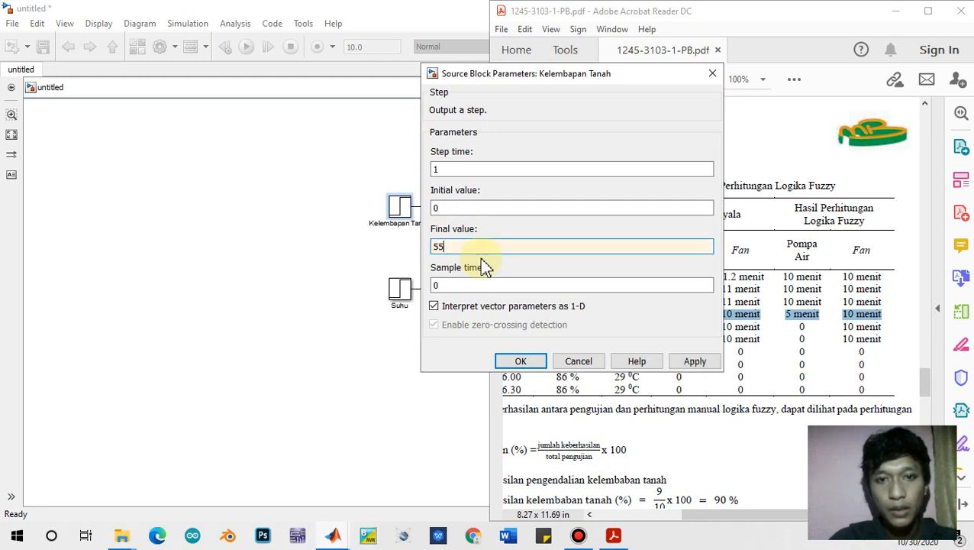
click(695, 361)
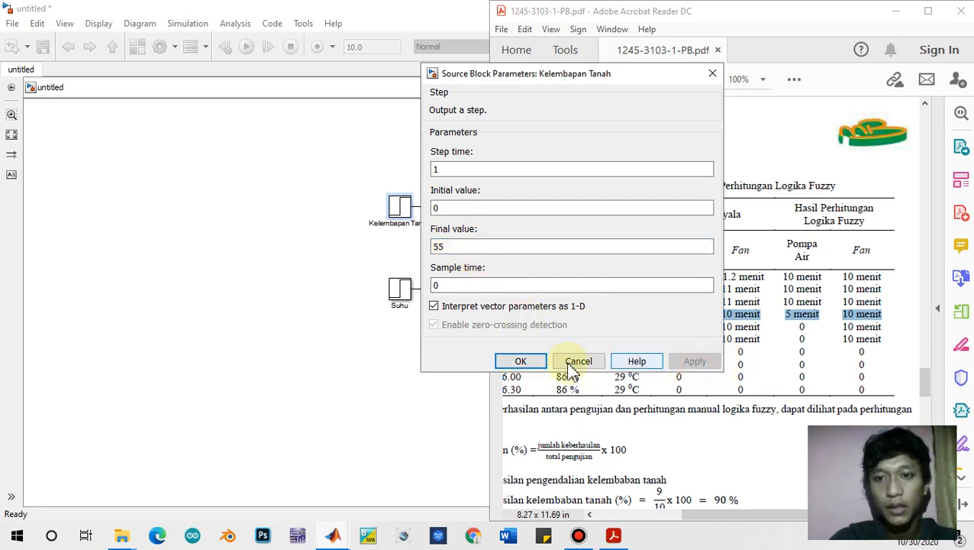
click(536, 362)
click(476, 343)
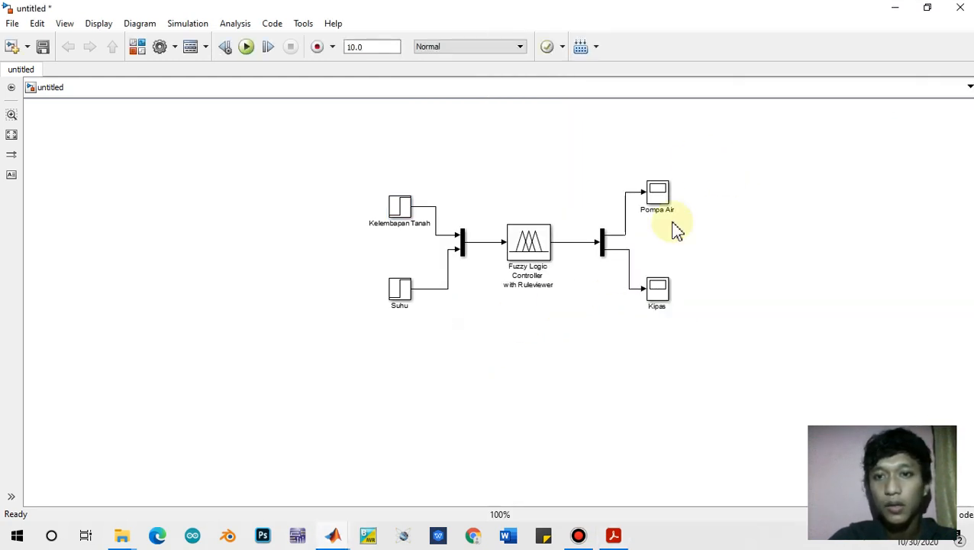
- Consult the paper's table and set the final value of the Suhu step block to 35
double_click(400, 297)
click(496, 328)
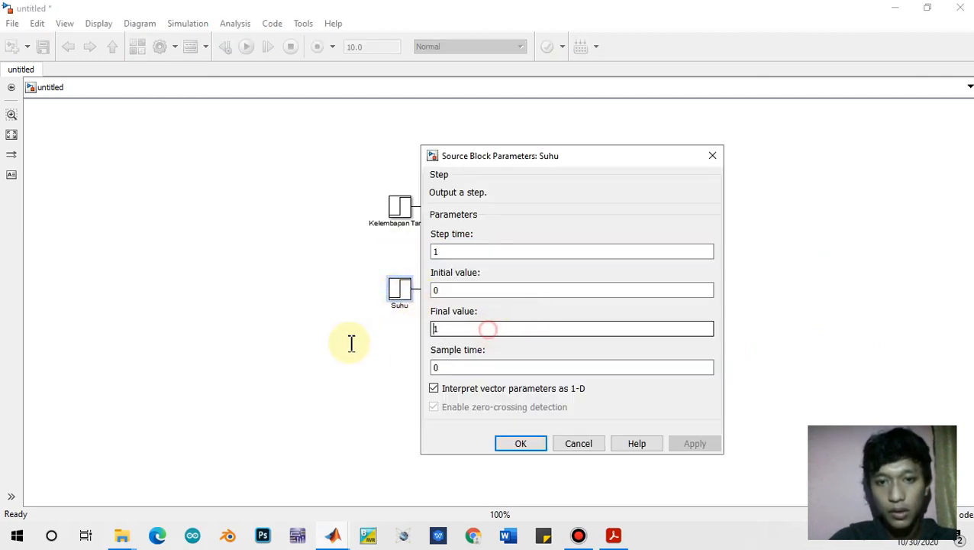
click(616, 535)
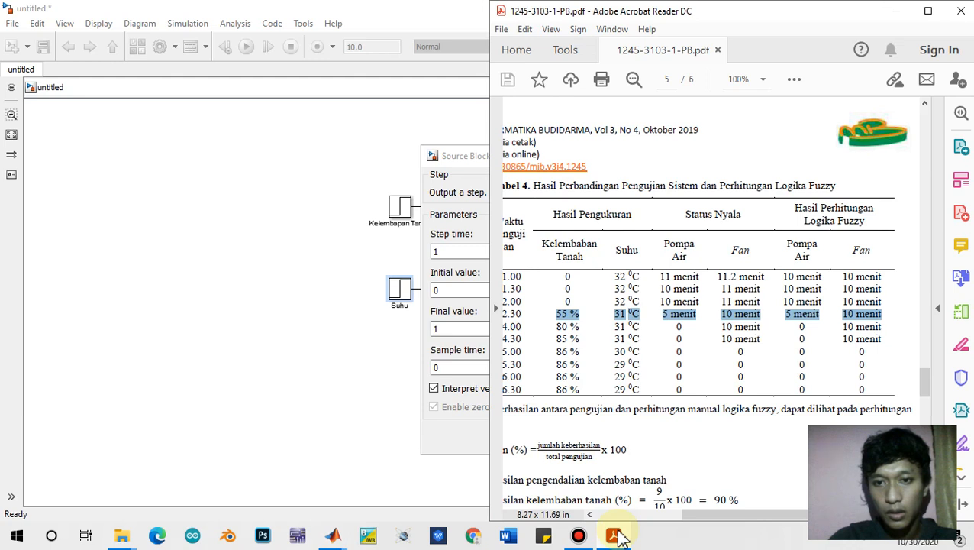
click(619, 536)
key(BackSpace)
text(35)
key(Return)
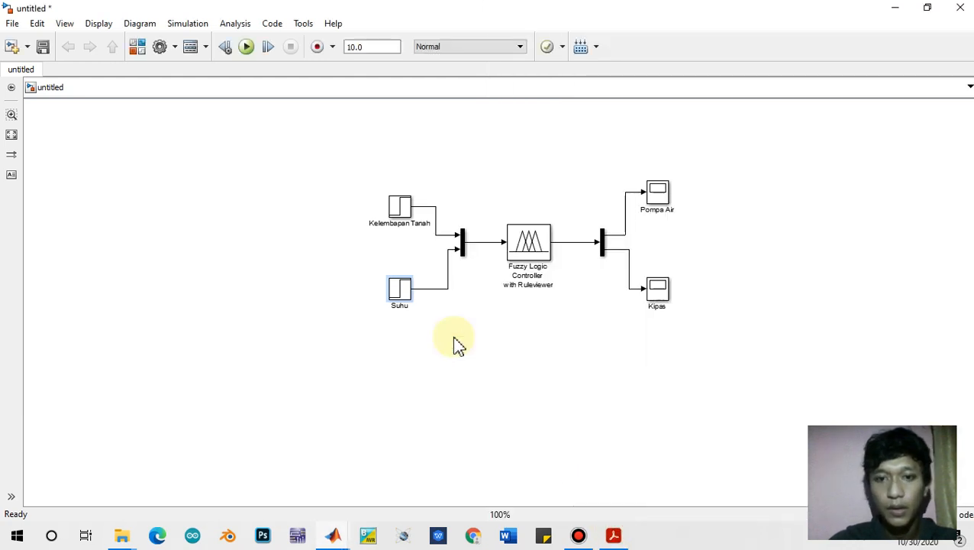
- Run the simulation, minimize the FuzzyKendali Rule Viewer, and open the Pompa Air scope beside the block diagram
click(247, 47)
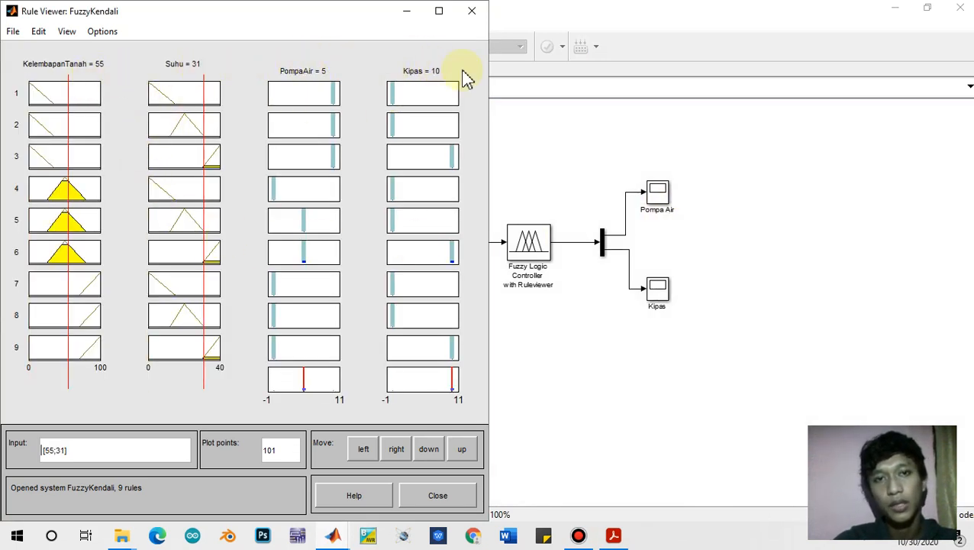
click(406, 12)
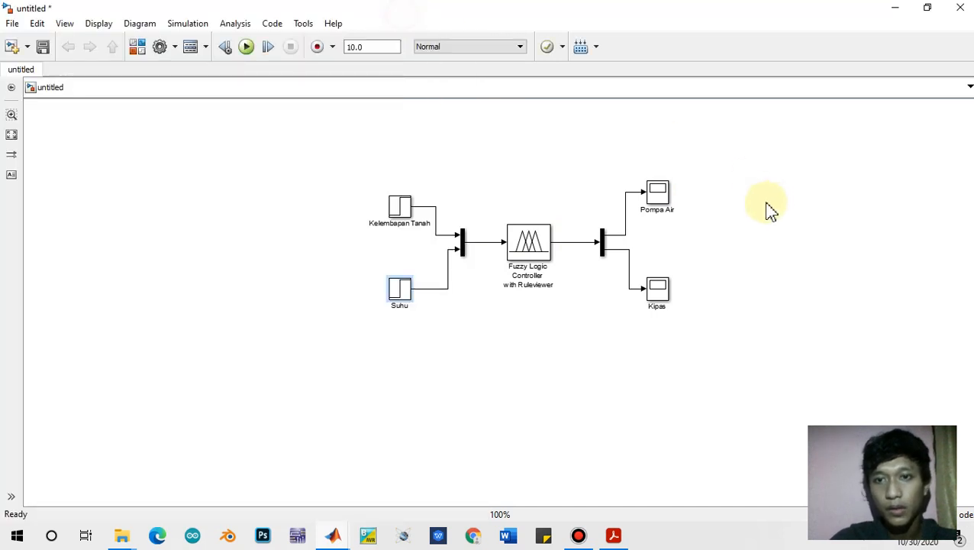
double_click(658, 185)
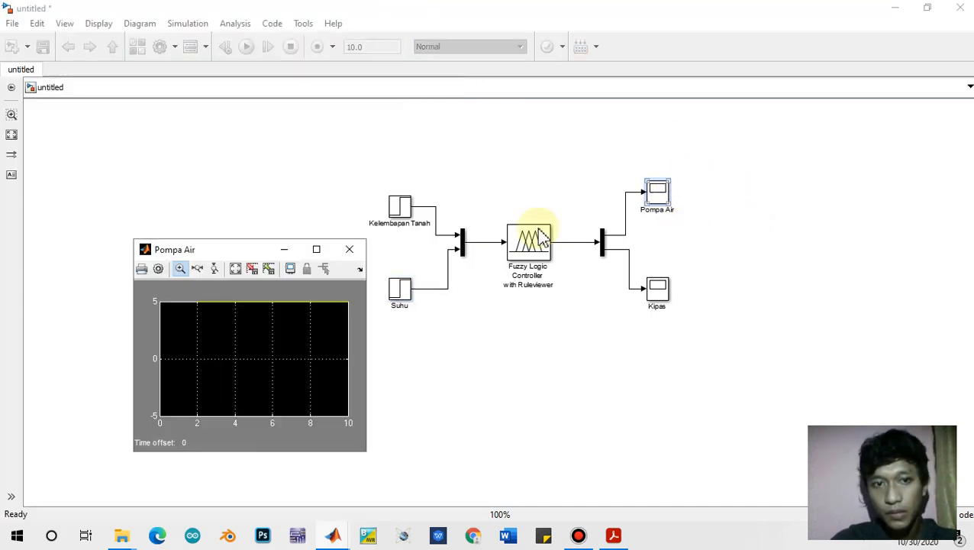
drag(214, 252, 759, 109)
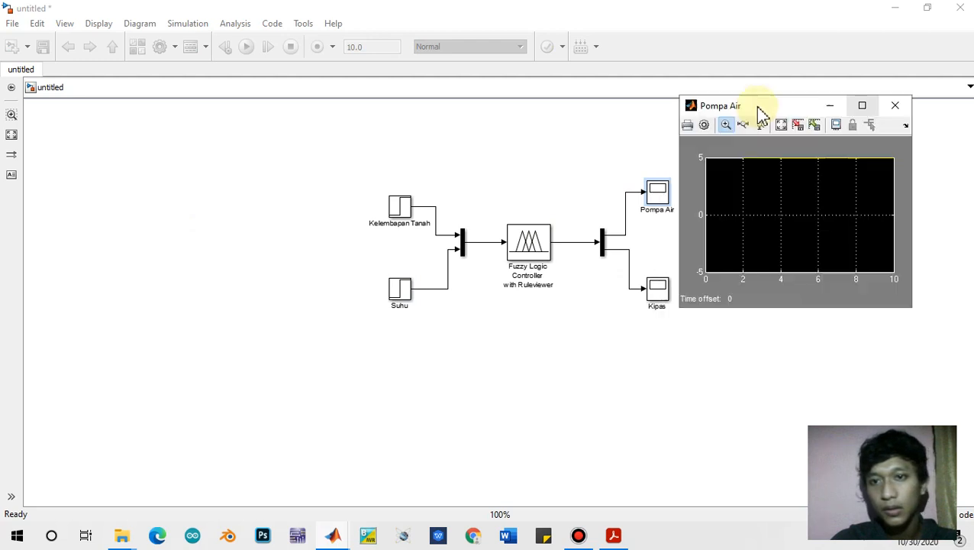
click(664, 193)
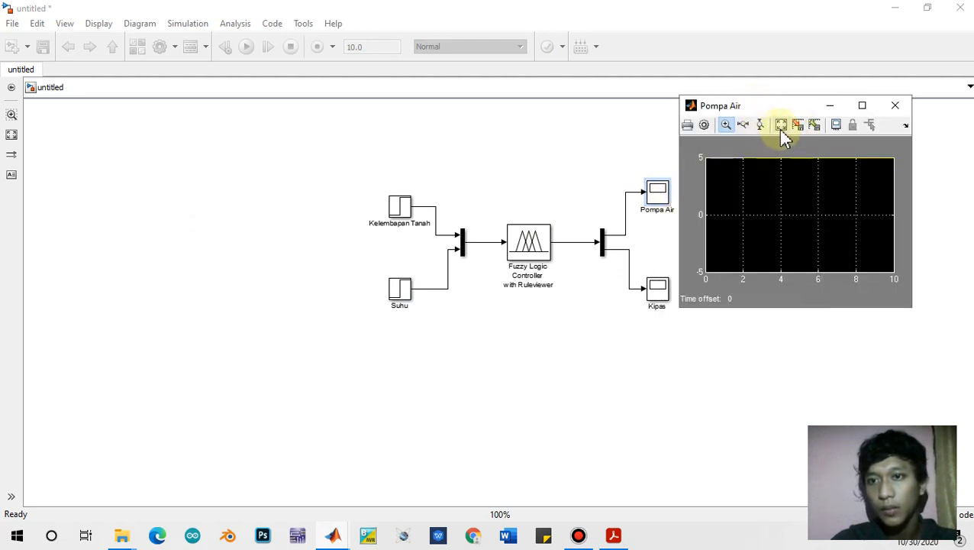
- Autoscale the Pompa Air scope plot, zoom in on the early part of its curve, and close the scope
click(781, 126)
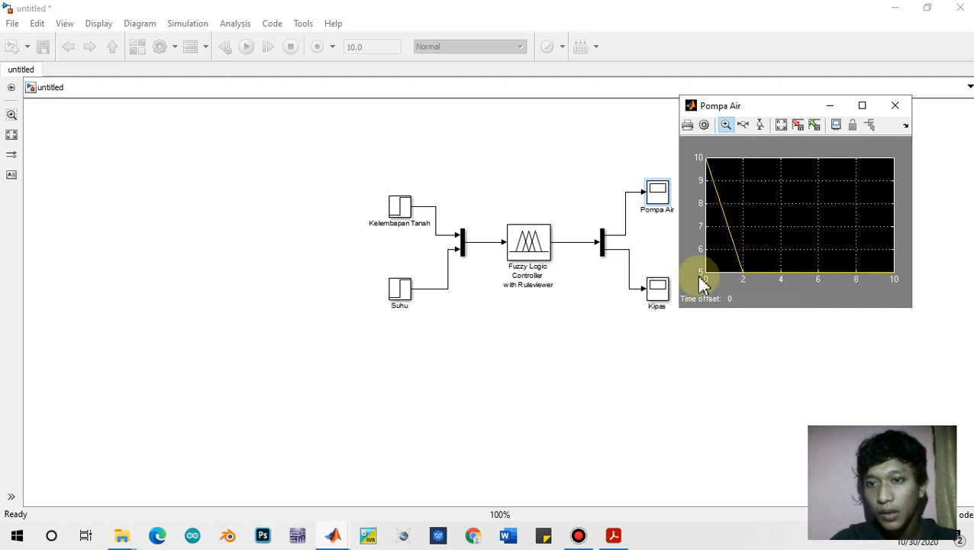
click(721, 272)
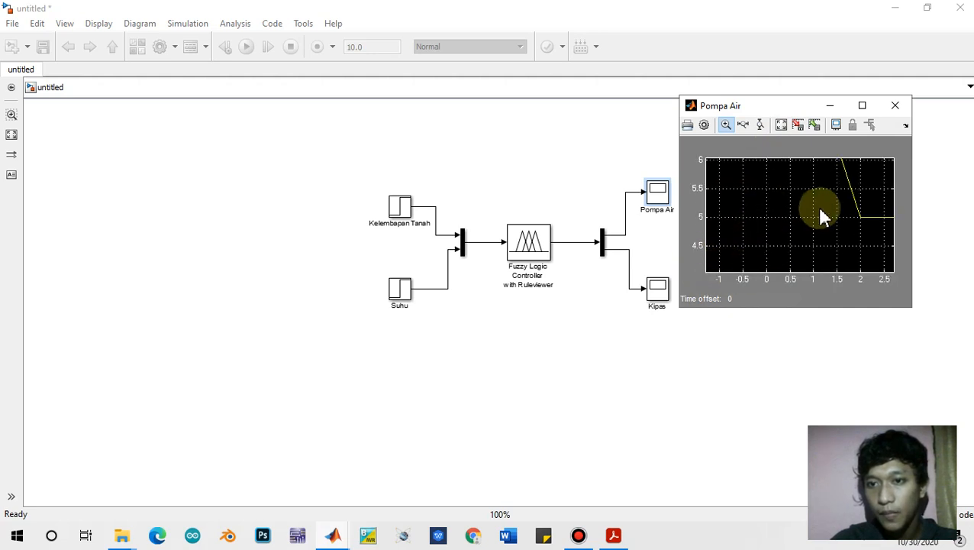
click(780, 124)
click(730, 261)
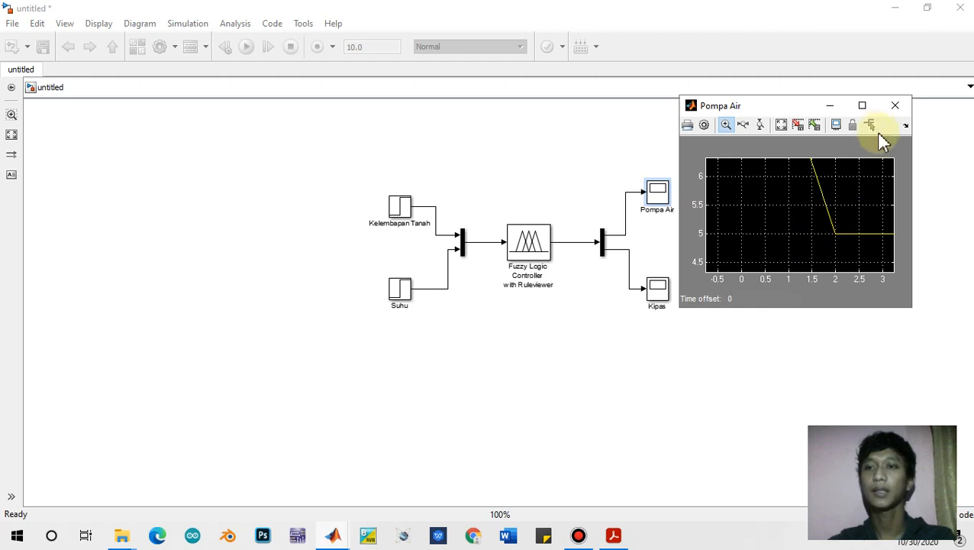
click(895, 105)
- Open the Kipas scope, autoscale its plot, zoom in on the early part of the curve, and close the scope
click(666, 293)
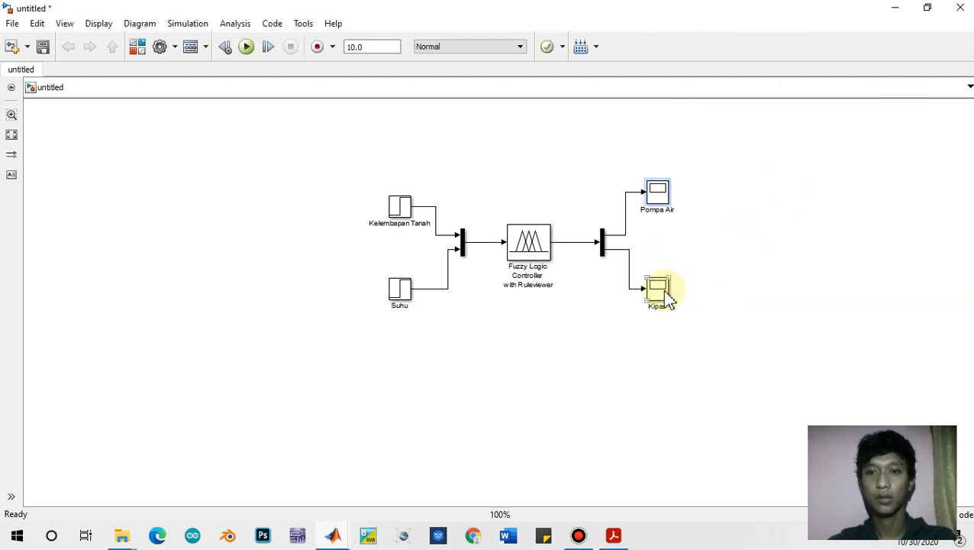
double_click(666, 298)
drag(217, 265, 600, 167)
click(619, 171)
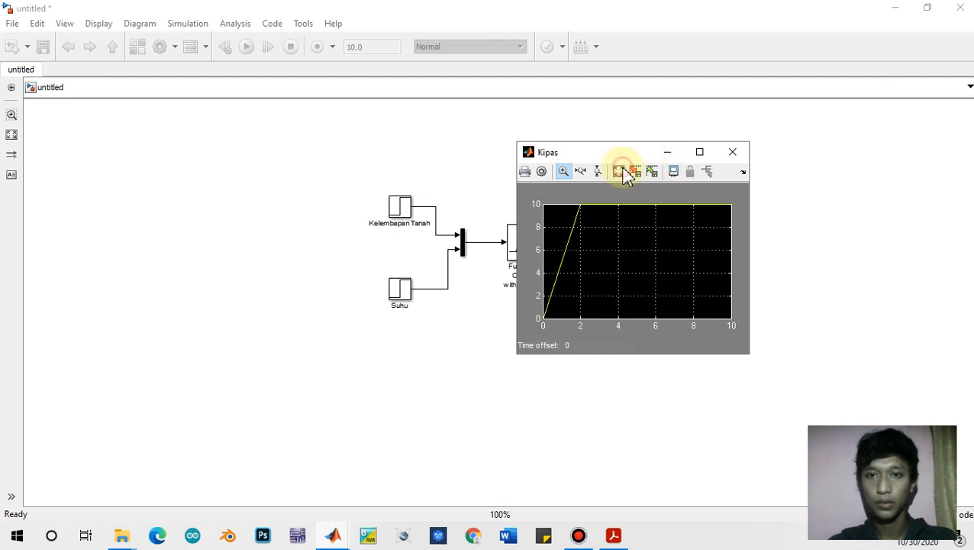
click(567, 215)
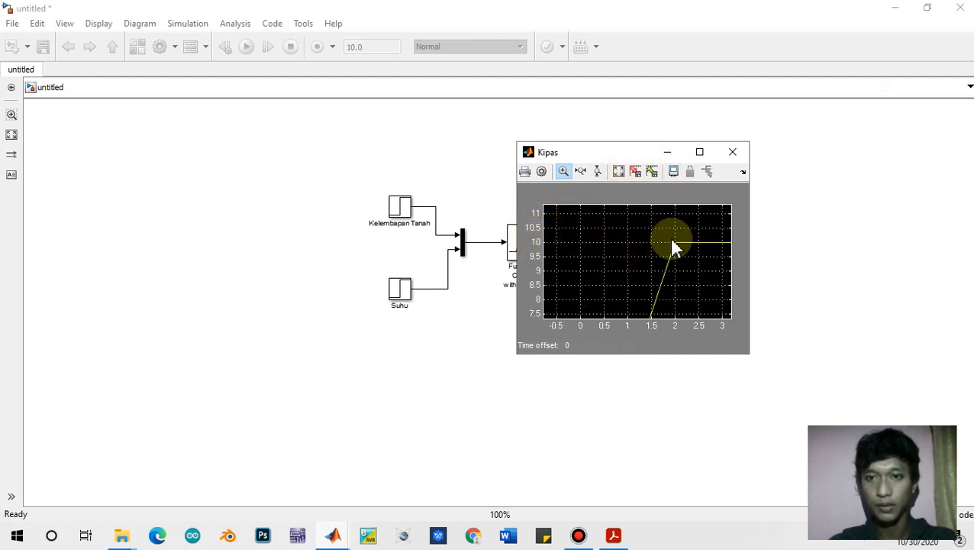
click(733, 153)
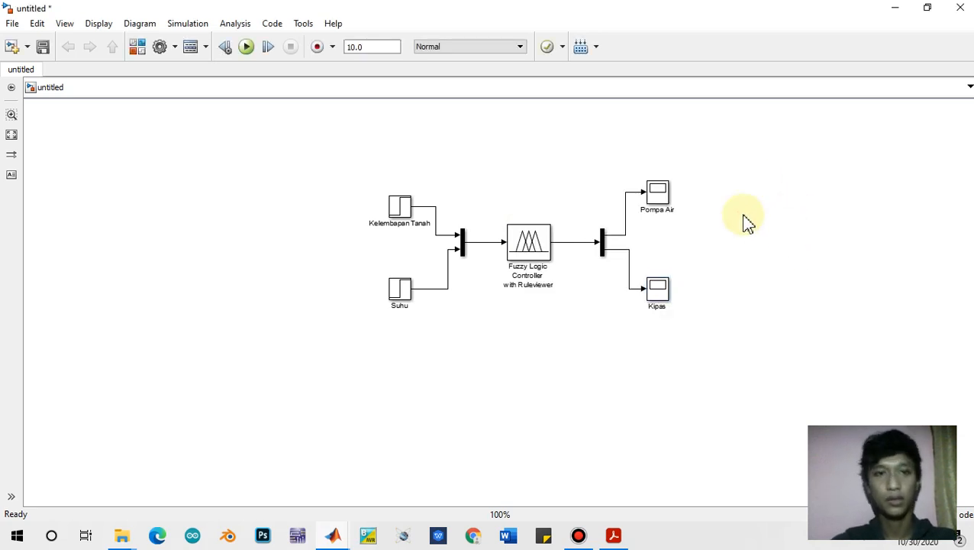
drag(338, 152, 768, 369)
click(756, 360)
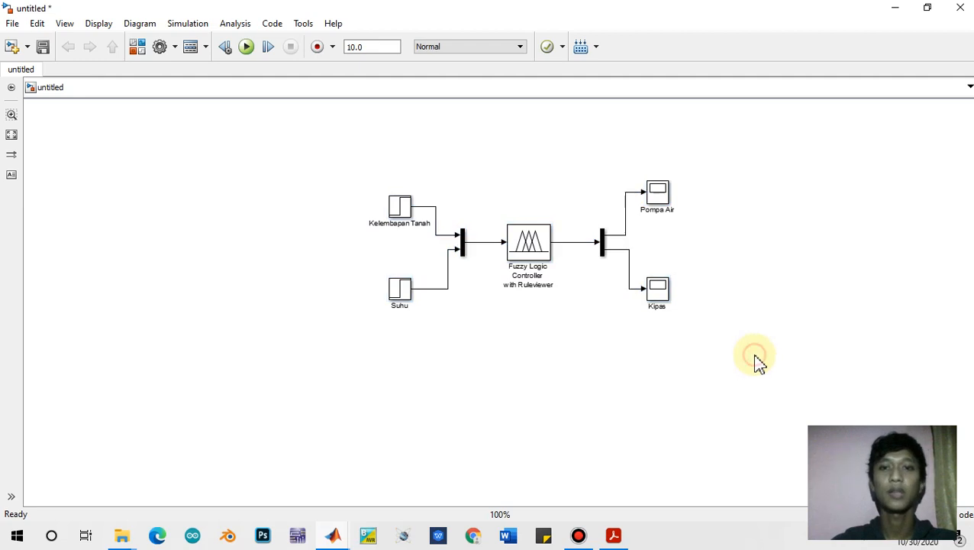
- Switch to Acrobat Reader to view the title and abstract on the paper's first page, and return to the Simulink model
click(615, 535)
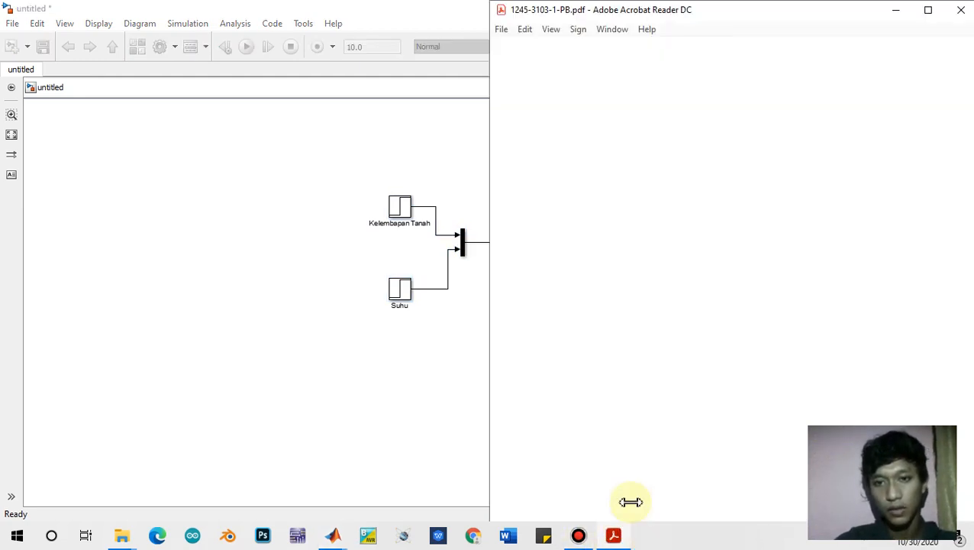
drag(926, 382, 909, 108)
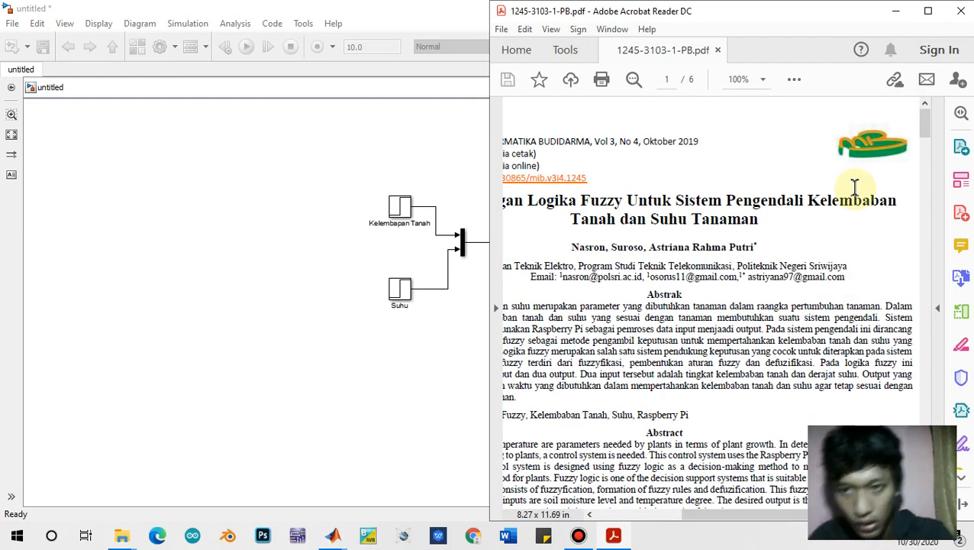
click(362, 331)
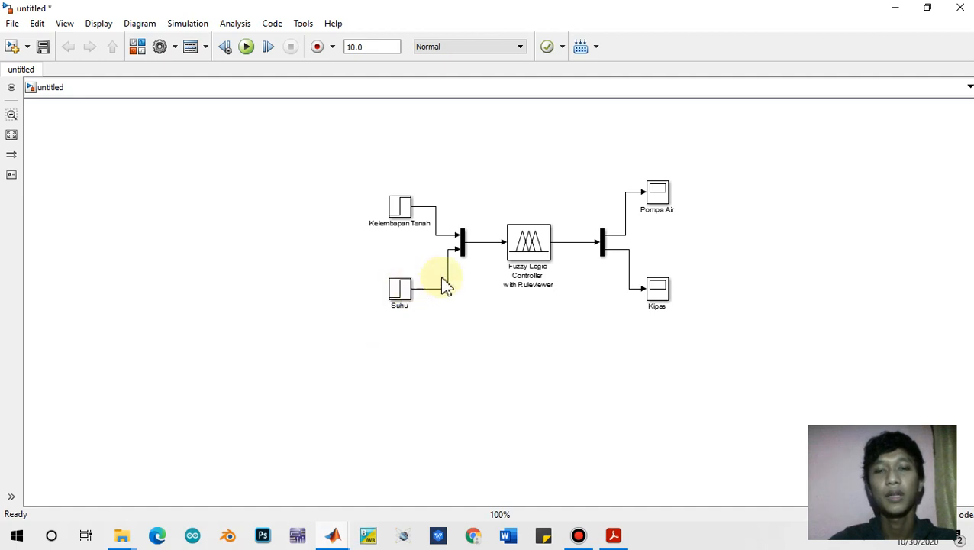
click(578, 535)
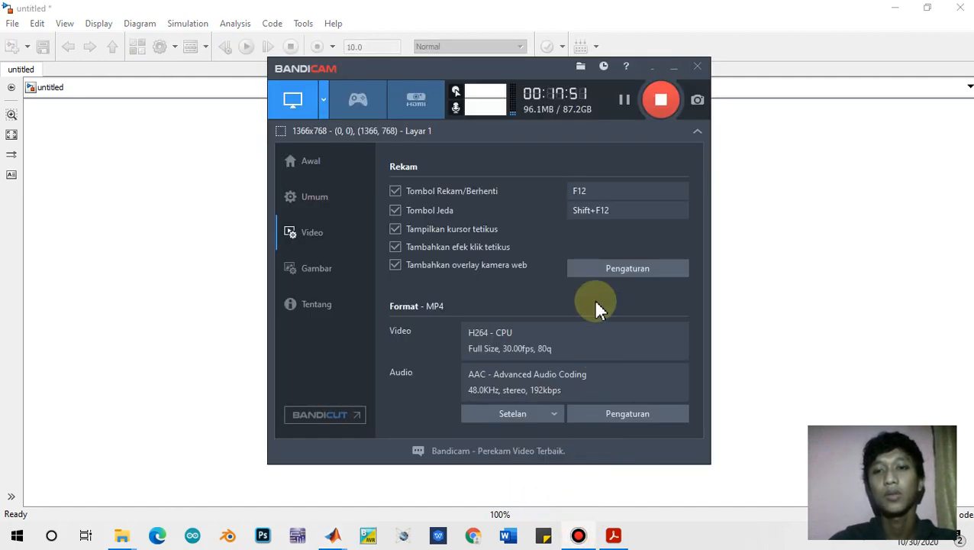